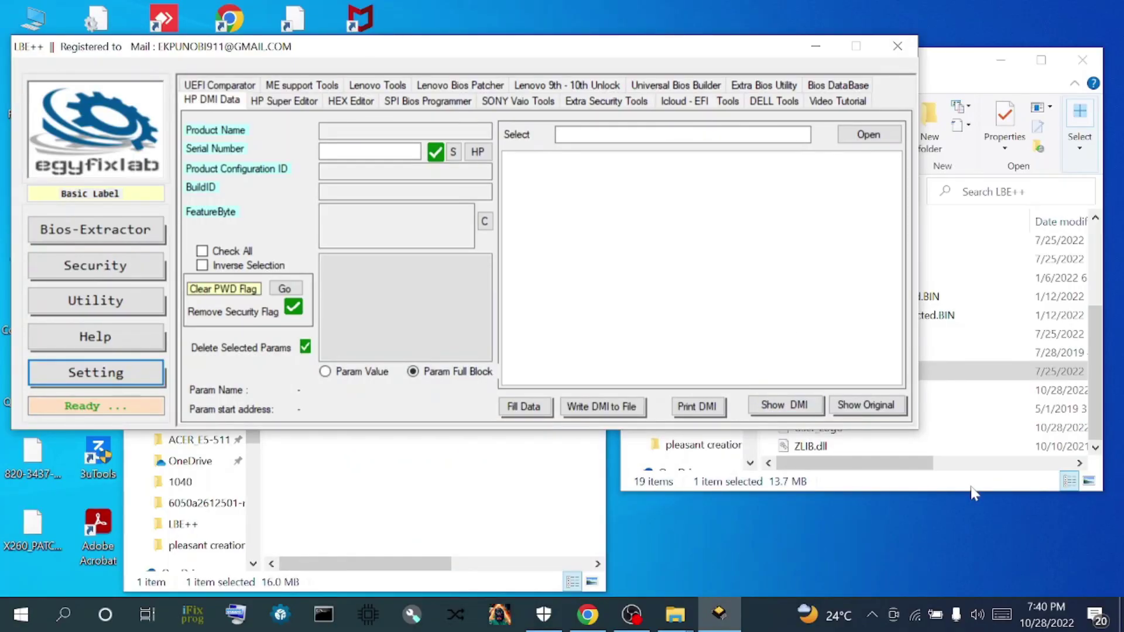
Step: Bring the 1040 folder window, which holds 1040 g3 bios bkup.BIN, in front of LBE++
{"action": "left_click", "coordinate": [326, 508]}
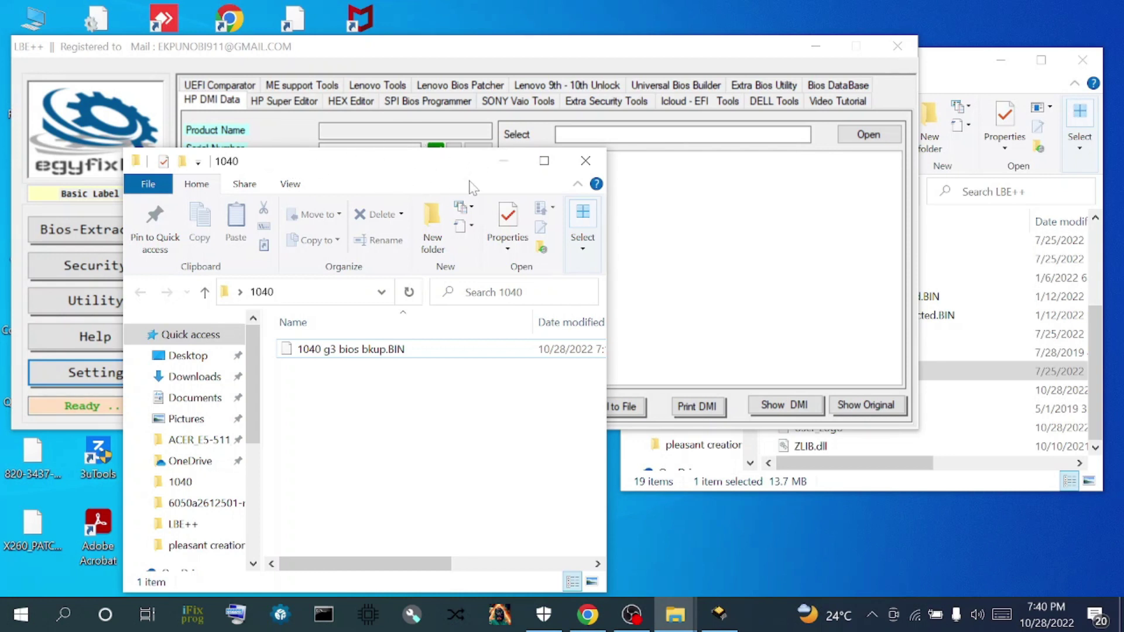
Step: Reposition the LBE++ window and open its file picker on the Desktop\1040 folder
{"action": "left_click", "coordinate": [807, 225]}
{"action": "left_click", "coordinate": [871, 138]}
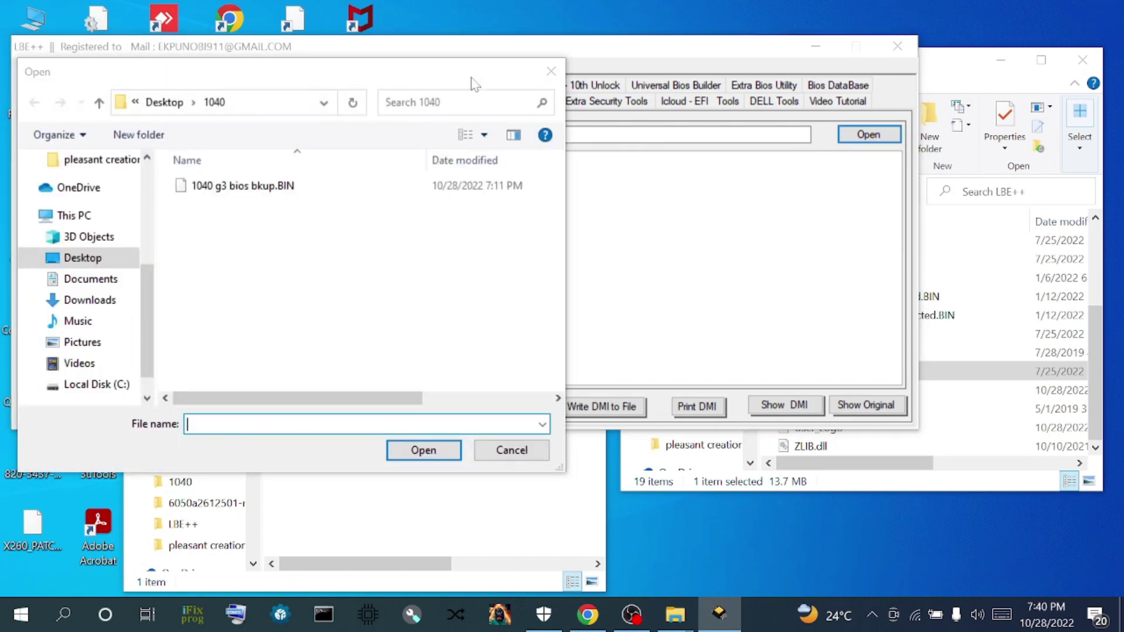
{"action": "left_click", "coordinate": [551, 71]}
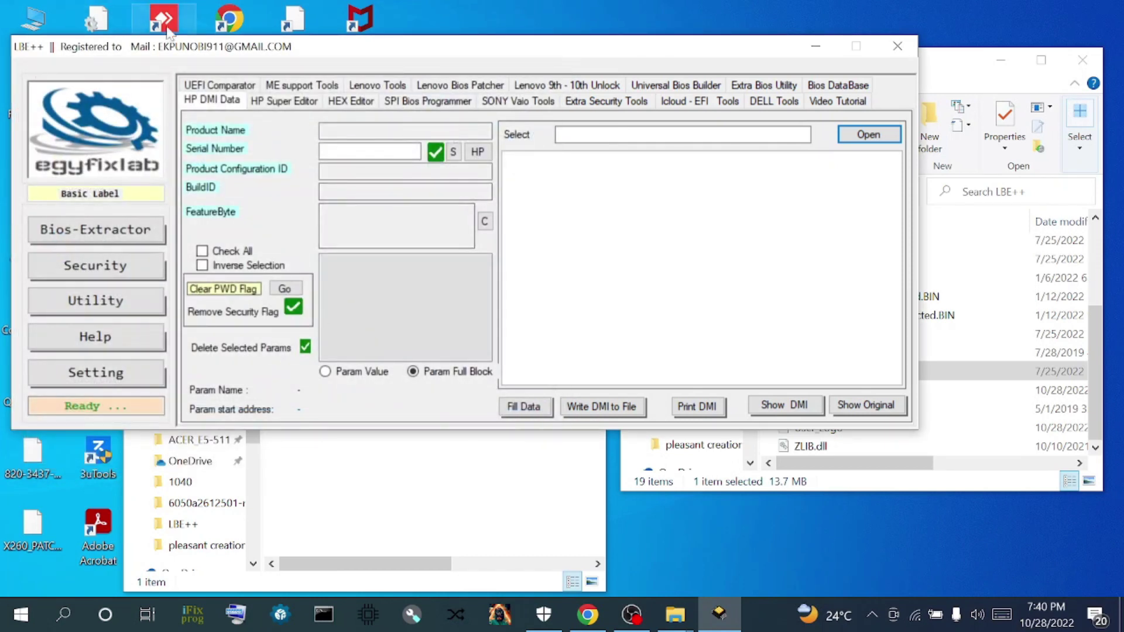
{"action": "left_click_drag", "start_coordinate": [32, 51], "coordinate": [55, 49]}
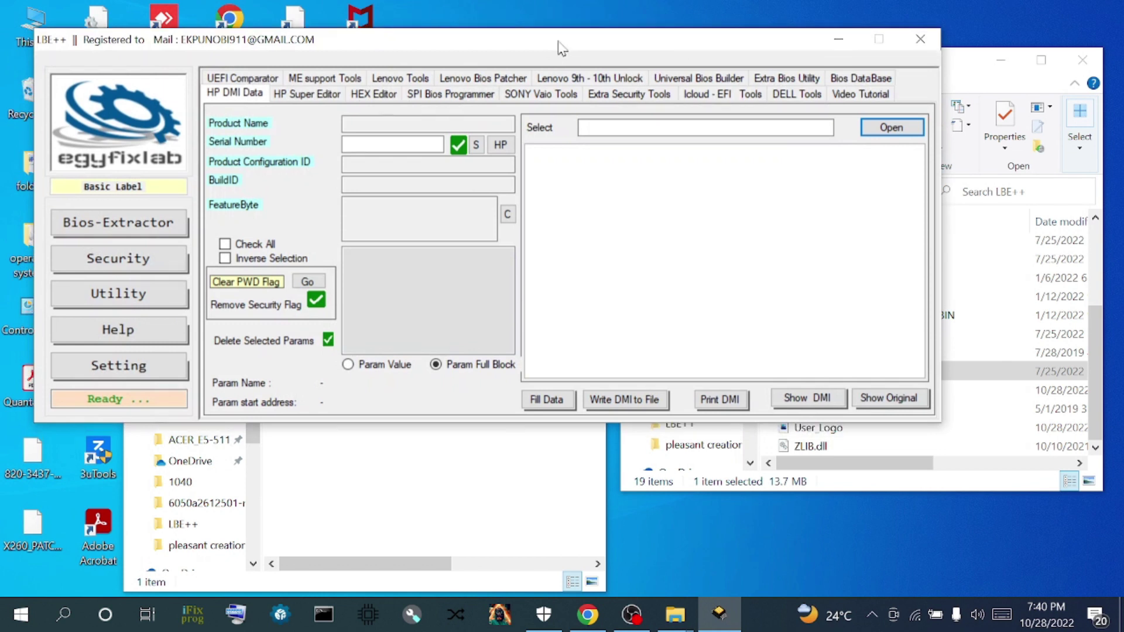
{"action": "left_click_drag", "start_coordinate": [567, 48], "coordinate": [569, 34]}
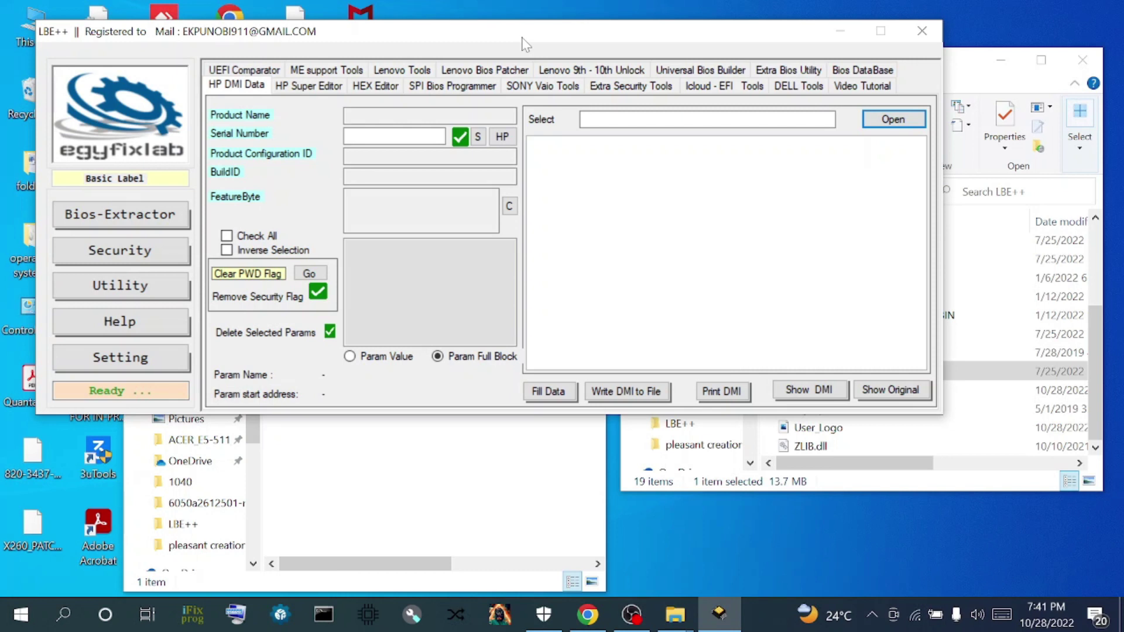
{"action": "left_click_drag", "start_coordinate": [526, 44], "coordinate": [497, 28]}
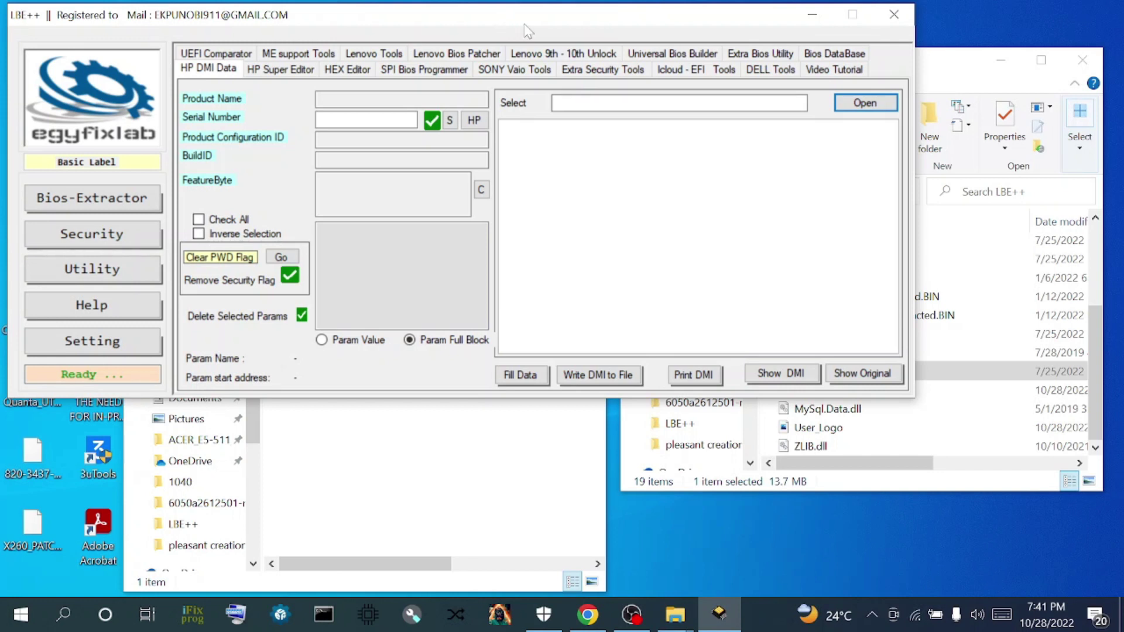
{"action": "left_click", "coordinate": [865, 102]}
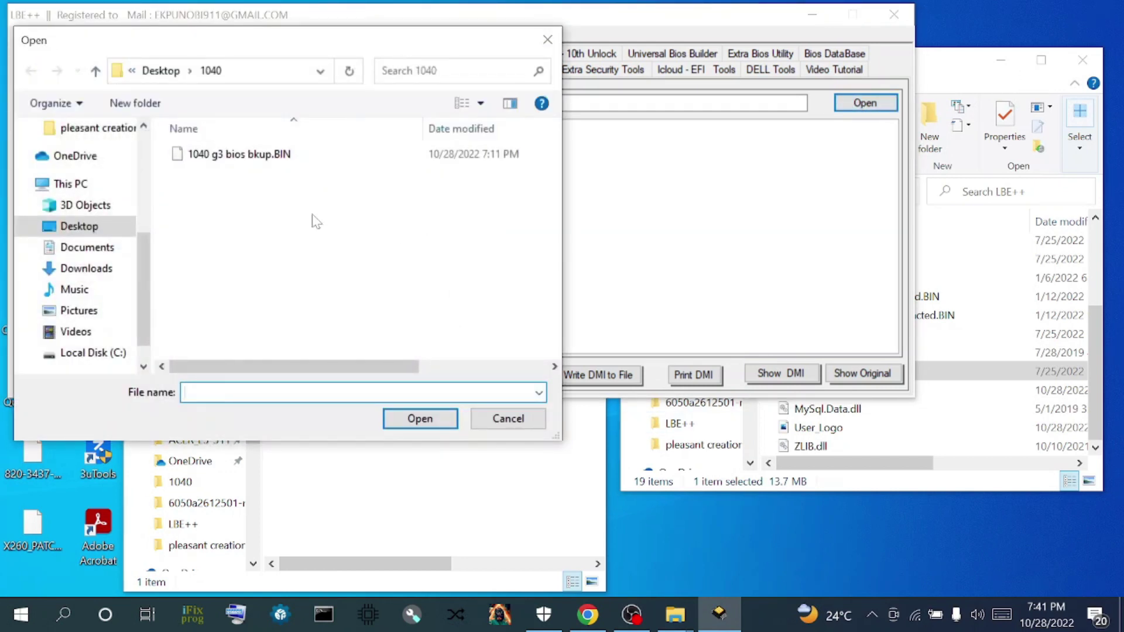
Step: Load 1040 g3 bios bkup.BIN to show the Folio 1040 G3 DMI data, and copy its serial number
{"action": "double_click", "coordinate": [239, 157]}
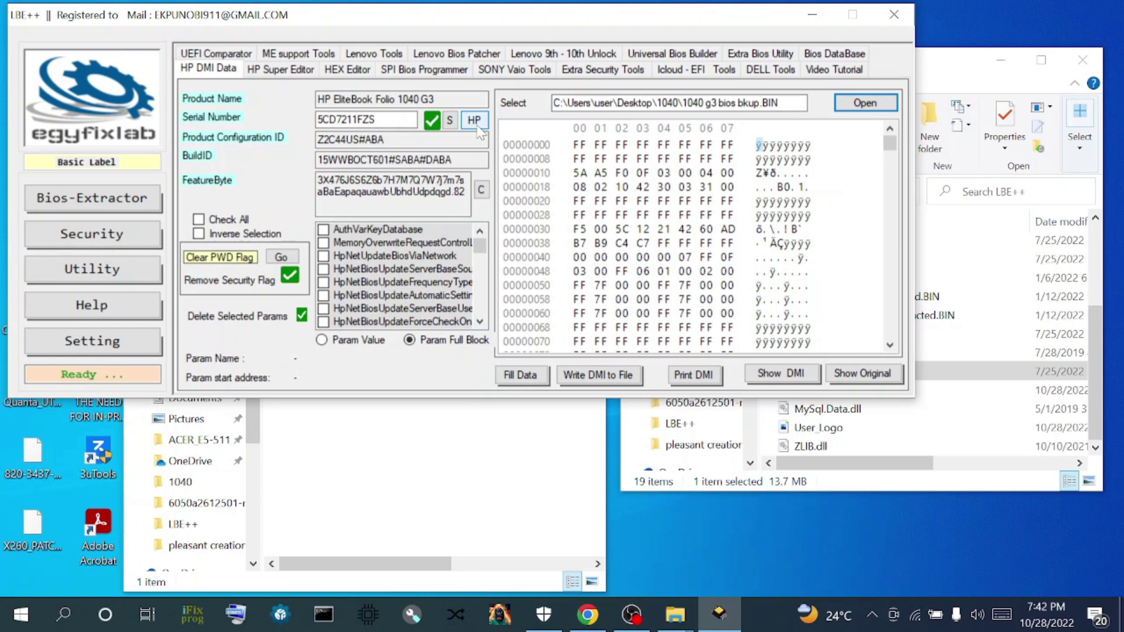
{"action": "left_click", "coordinate": [474, 120]}
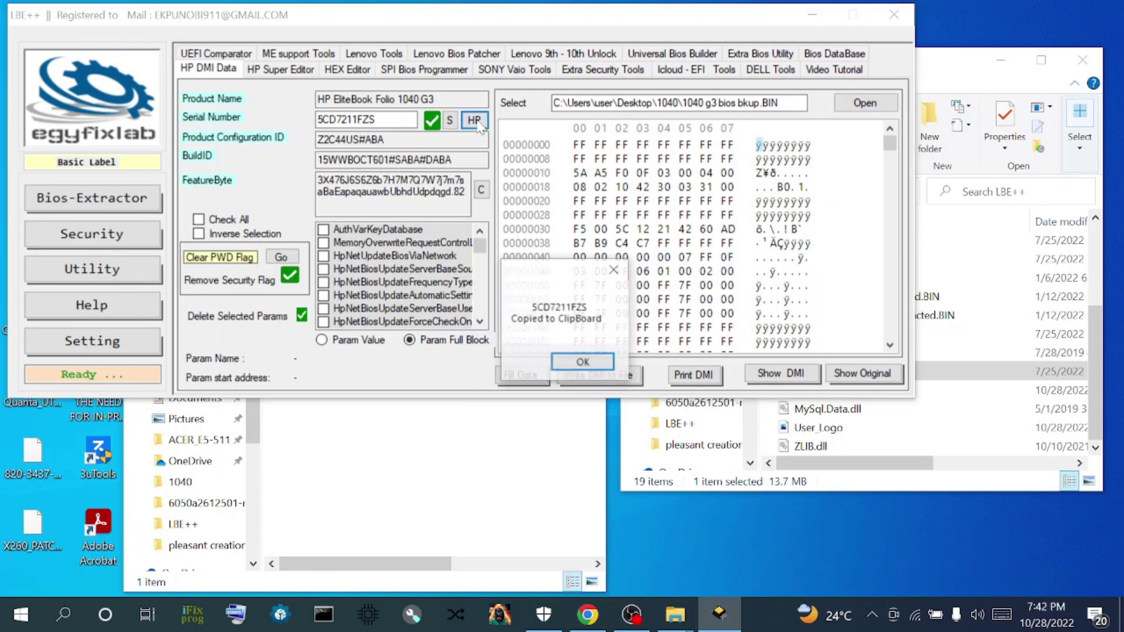
{"action": "left_click", "coordinate": [584, 362]}
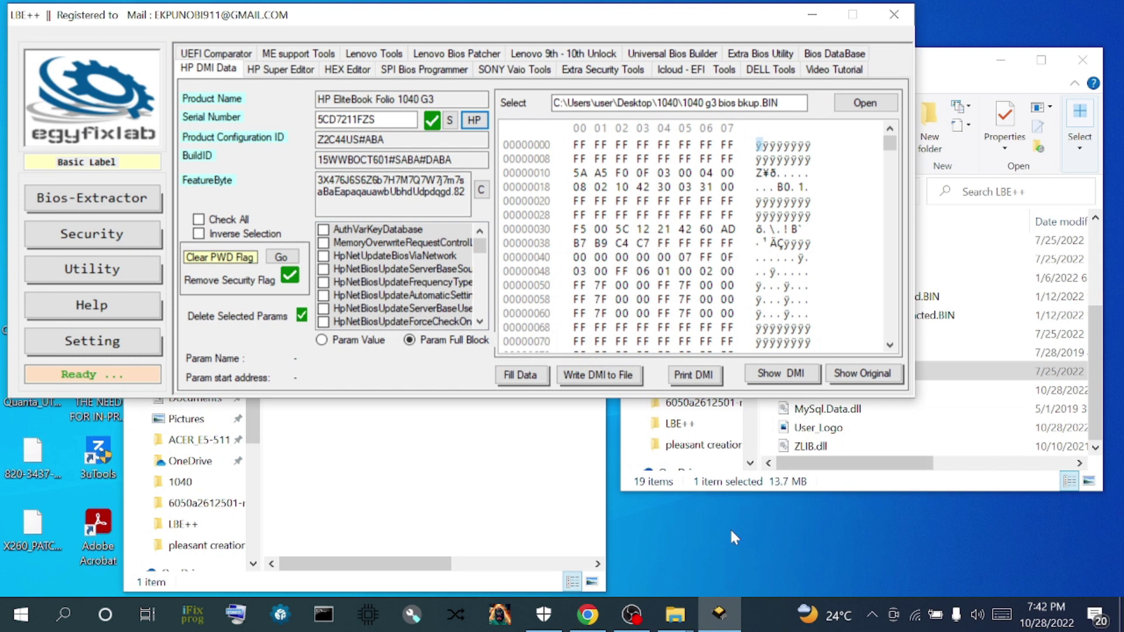
Step: In Chrome, go to HP's laptop drivers support page and submit the pasted serial number
{"action": "left_click", "coordinate": [847, 17]}
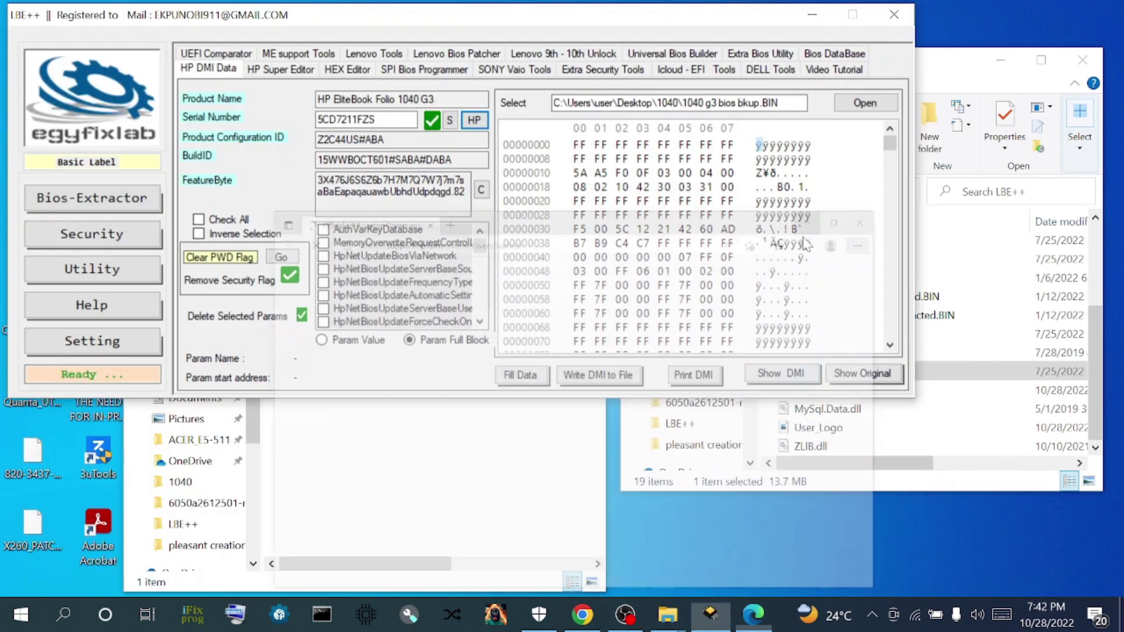
{"action": "left_click", "coordinate": [583, 614]}
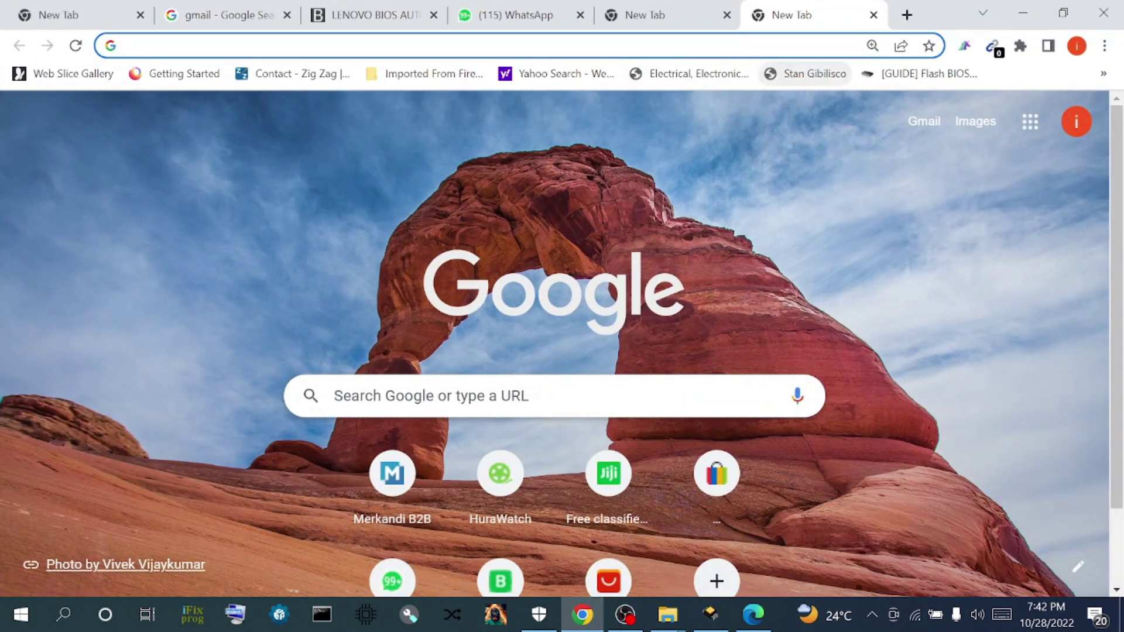
{"action": "left_click", "coordinate": [707, 42]}
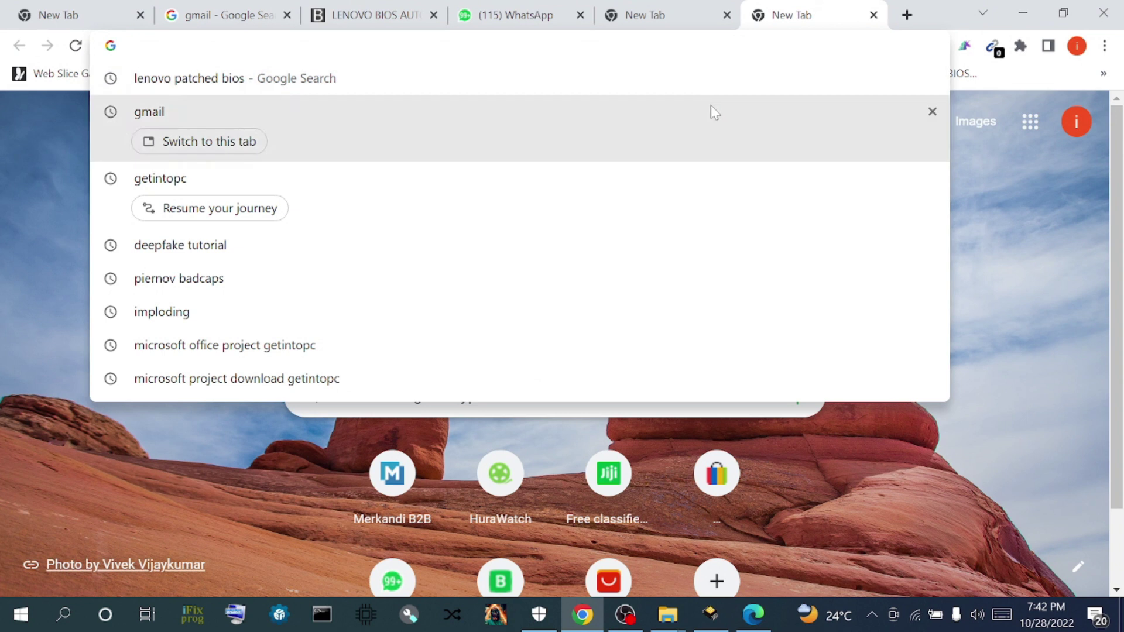
{"action": "type", "text": "HP"}
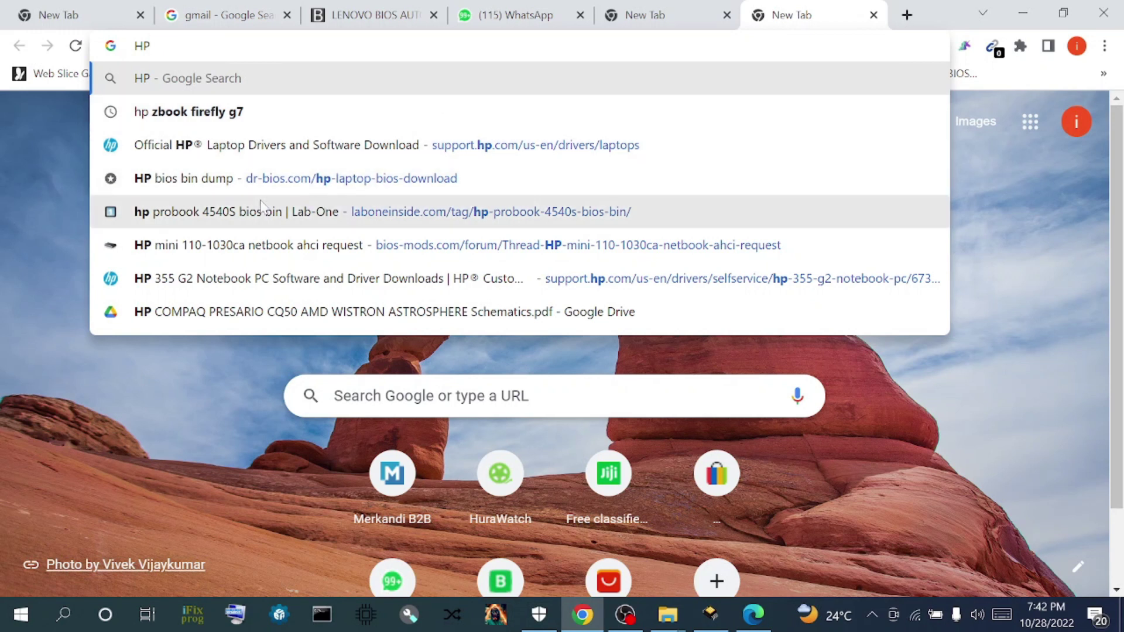
{"action": "left_click", "coordinate": [243, 150]}
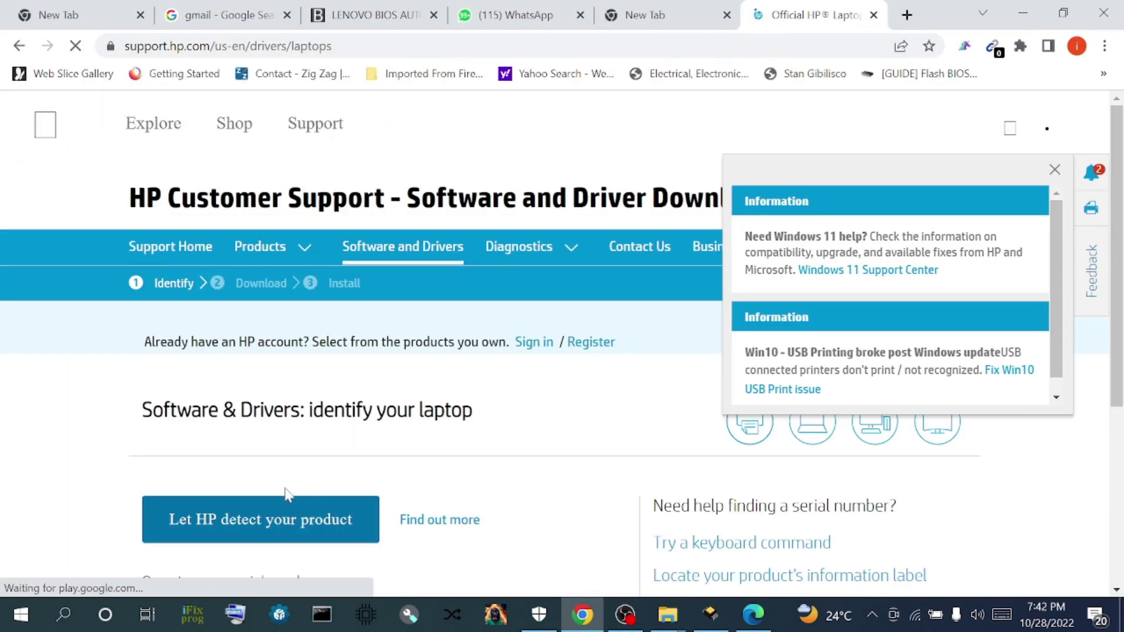
{"action": "scroll", "coordinate": [492, 484], "scroll_direction": "down", "scroll_amount": 3}
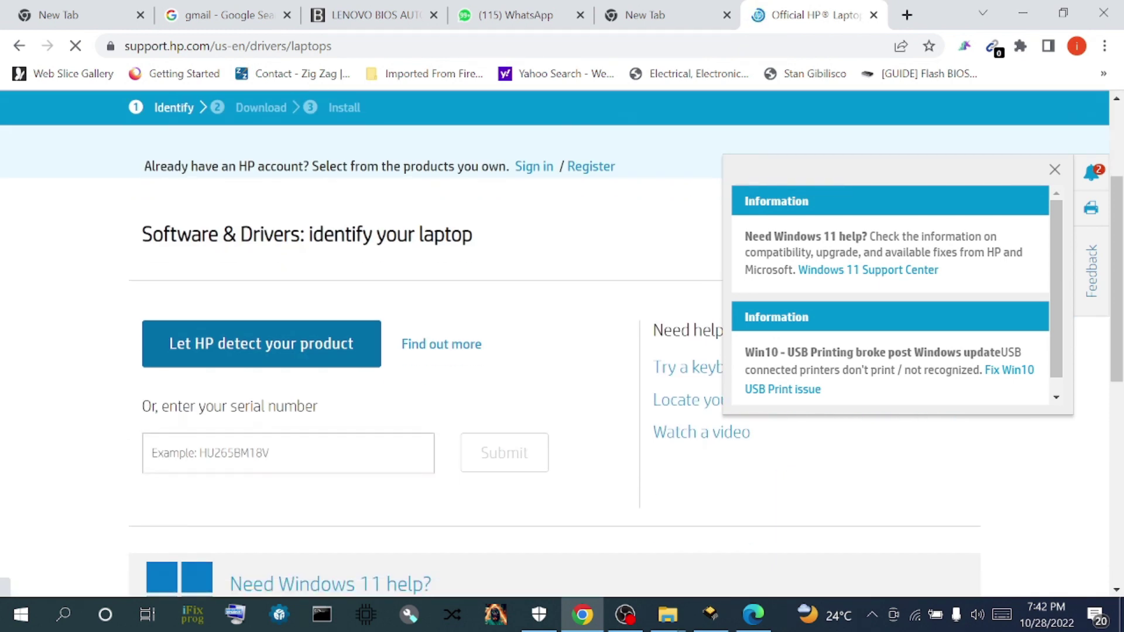
{"action": "right_click", "coordinate": [187, 460]}
{"action": "left_click", "coordinate": [246, 320]}
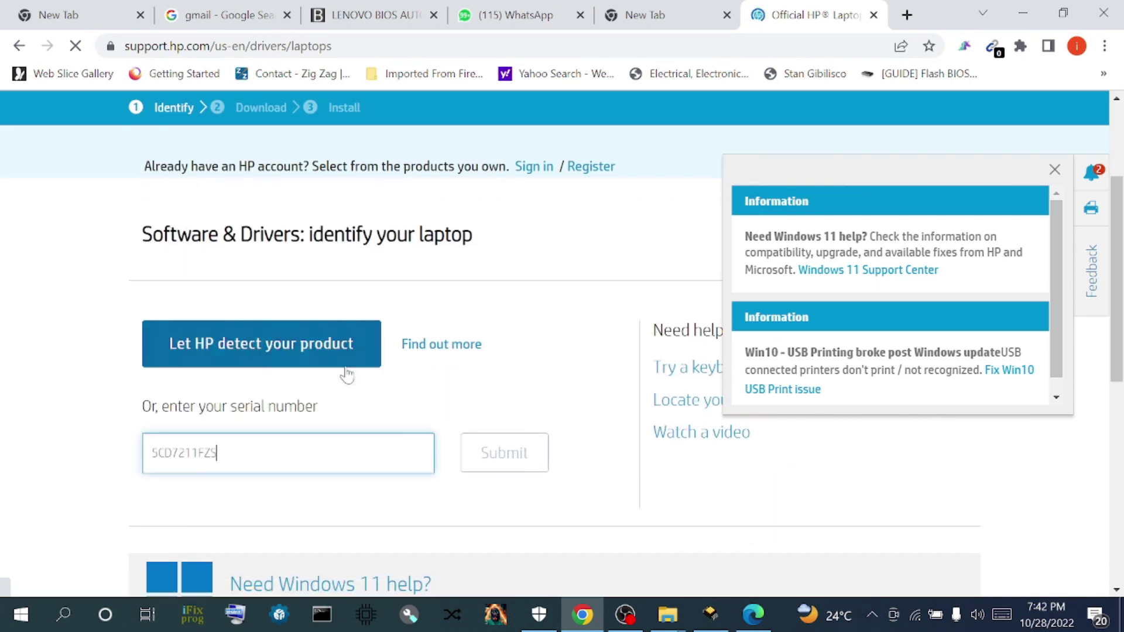
{"action": "left_click", "coordinate": [527, 472]}
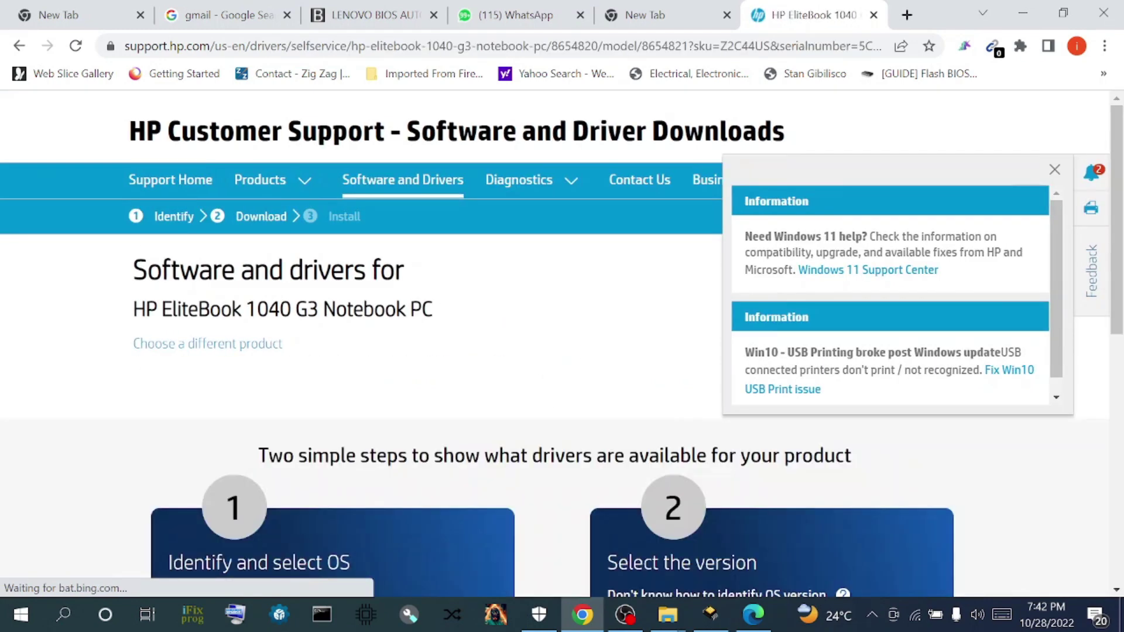
Step: Choose Windows 10 (64-bit) as the operating system and list the EliteBook 1040 G3 drivers
{"action": "scroll", "coordinate": [460, 432], "scroll_direction": "down", "scroll_amount": 3}
{"action": "left_click", "coordinate": [432, 492]}
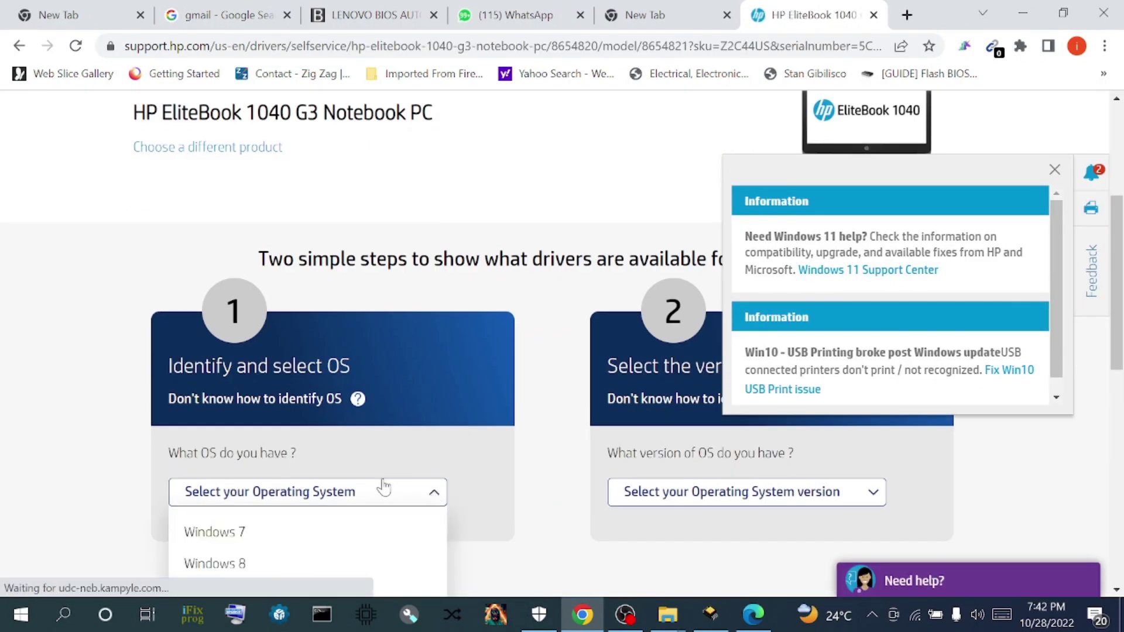
{"action": "scroll", "coordinate": [387, 486], "scroll_direction": "down", "scroll_amount": 3}
{"action": "left_click", "coordinate": [206, 430]}
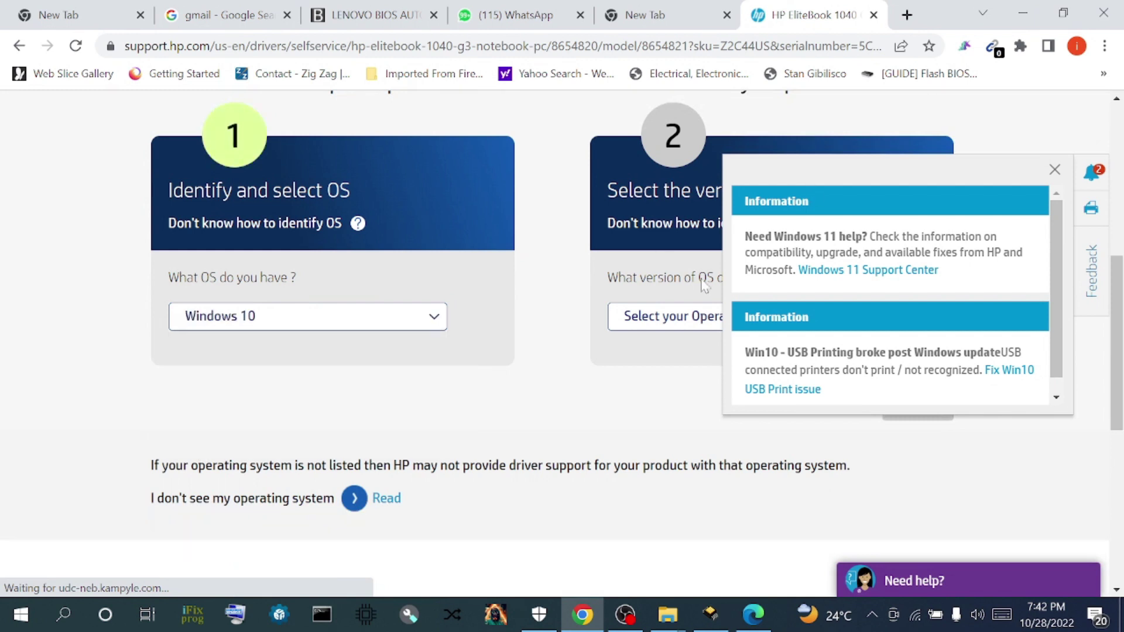
{"action": "left_click", "coordinate": [662, 325]}
{"action": "left_click", "coordinate": [1054, 170]}
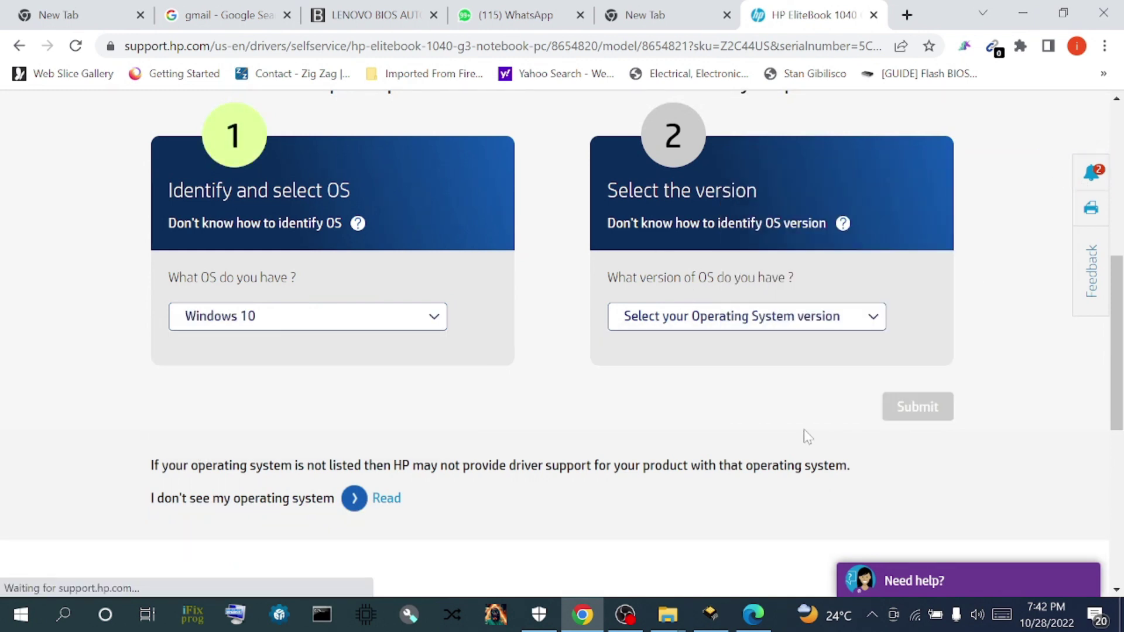
{"action": "left_click", "coordinate": [768, 328]}
{"action": "left_click", "coordinate": [739, 355]}
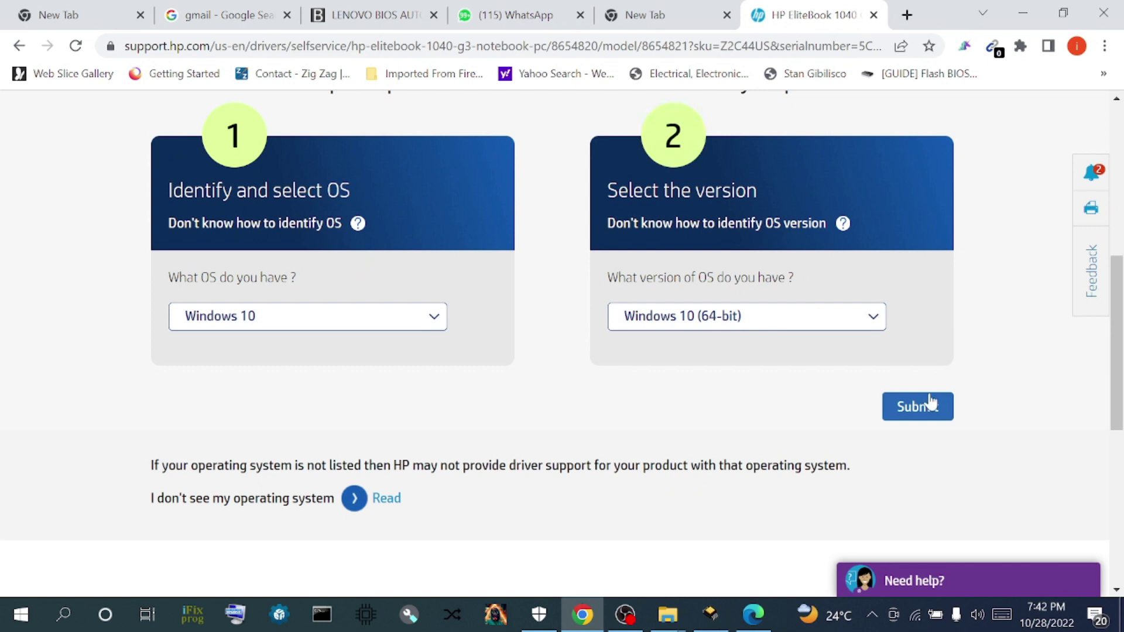
{"action": "left_click", "coordinate": [919, 407]}
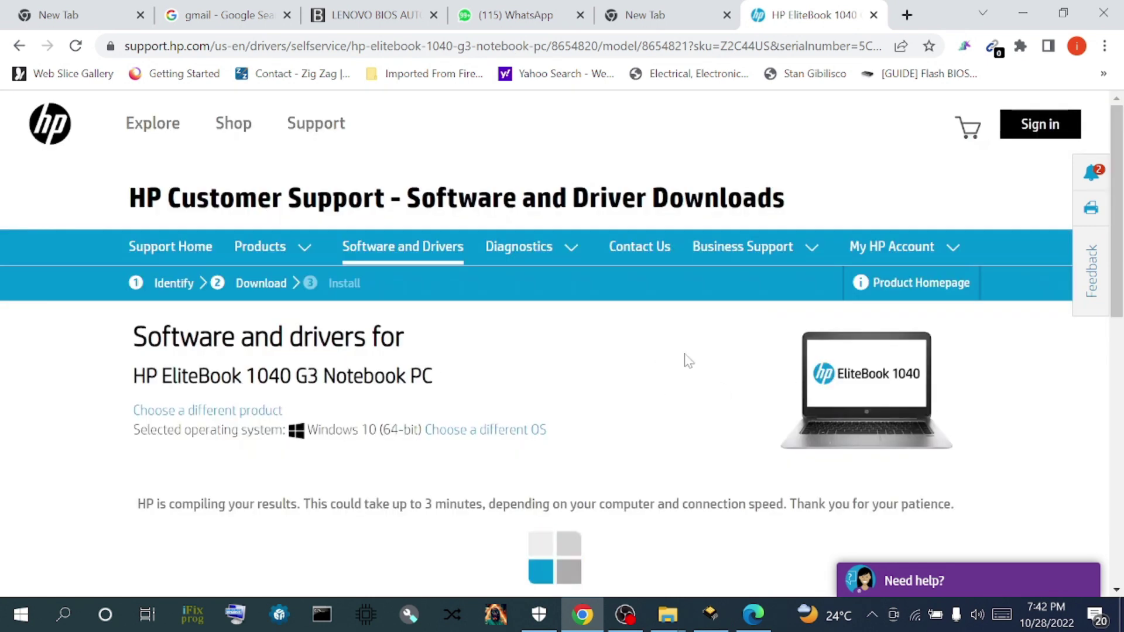
Step: Under All drivers > BIOS, manually download the N83 01.57 Rev.A BIOS update as sp141515.exe
{"action": "scroll", "coordinate": [685, 358], "scroll_direction": "down", "scroll_amount": 2}
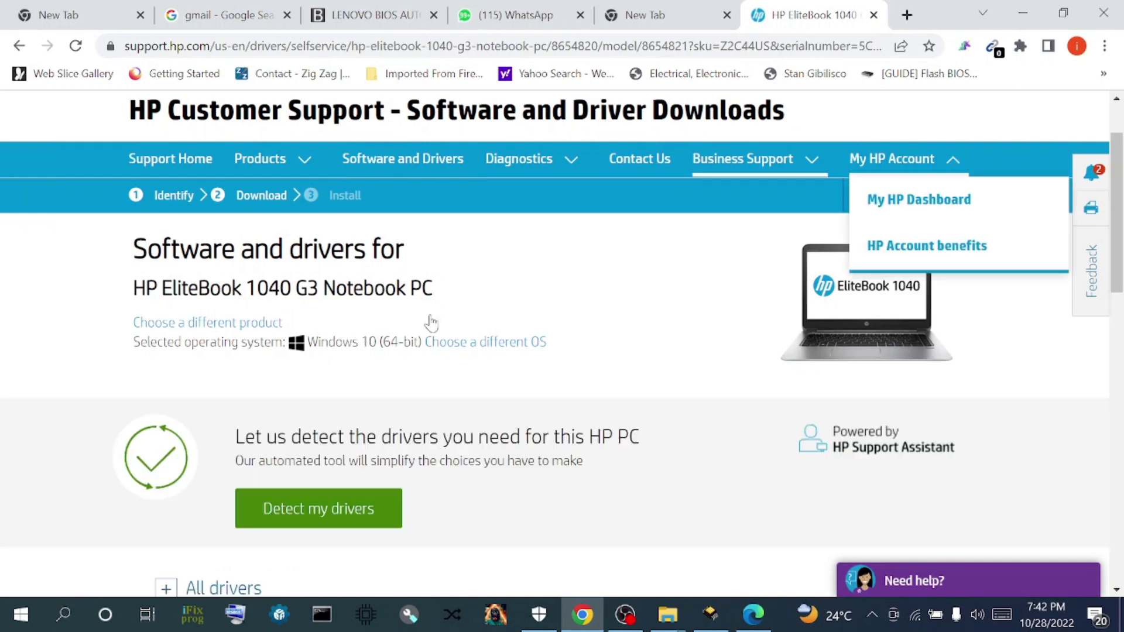
{"action": "scroll", "coordinate": [451, 332], "scroll_direction": "down", "scroll_amount": 4}
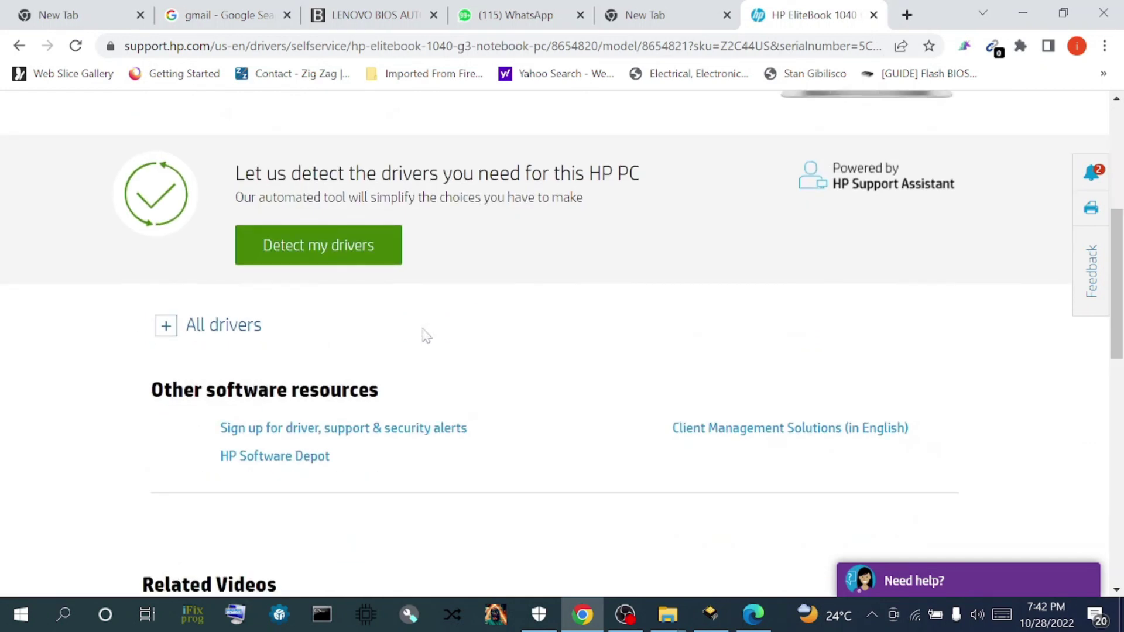
{"action": "left_click", "coordinate": [166, 326]}
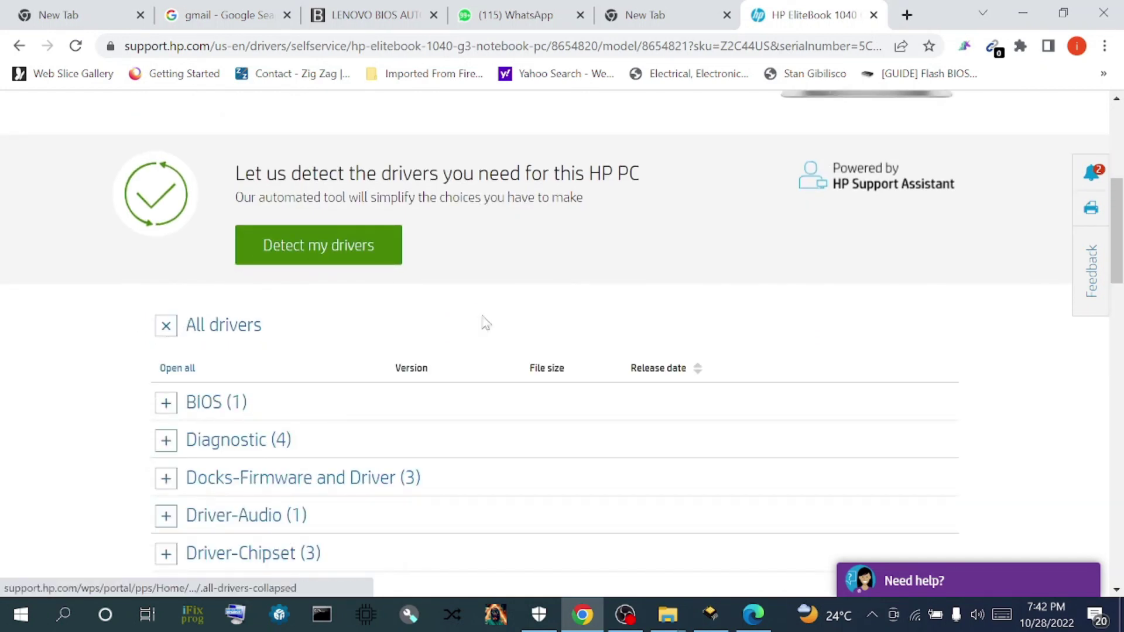
{"action": "left_click", "coordinate": [164, 406]}
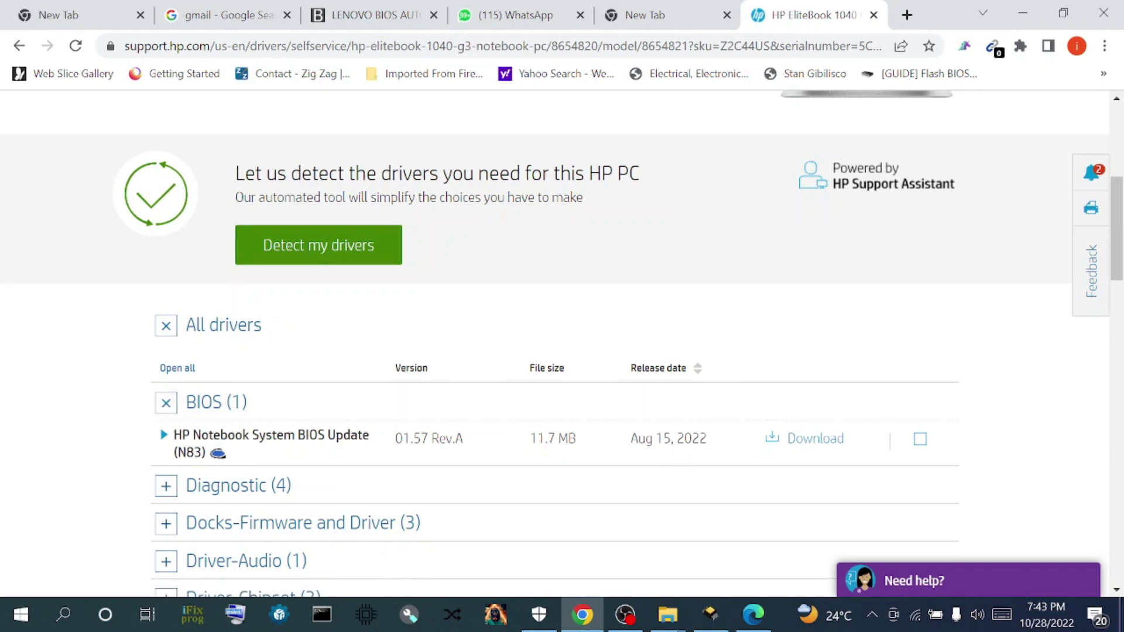
{"action": "left_click", "coordinate": [815, 444]}
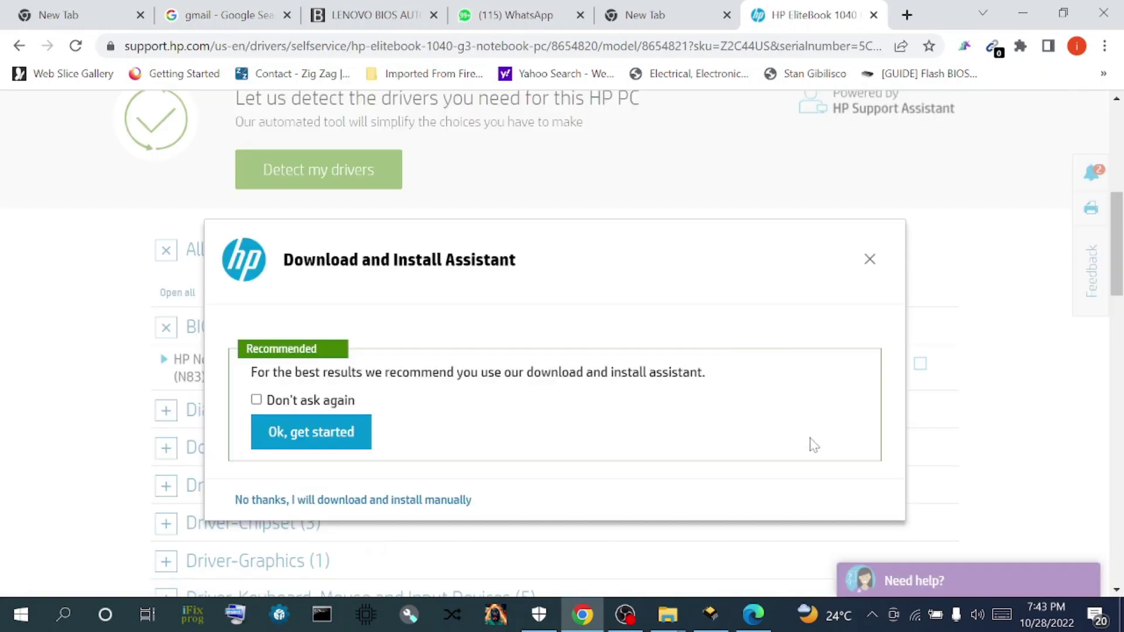
{"action": "left_click", "coordinate": [418, 501]}
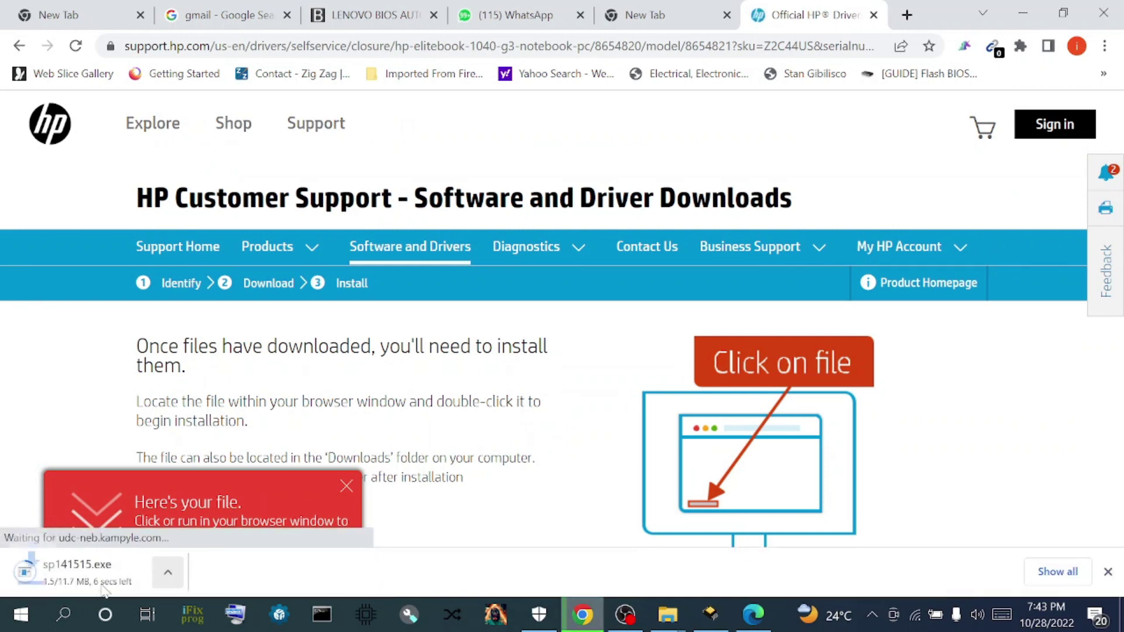
Step: Close LBE++ and move the sp141515 download from Downloads into the 1040 folder
{"action": "left_click", "coordinate": [1022, 12]}
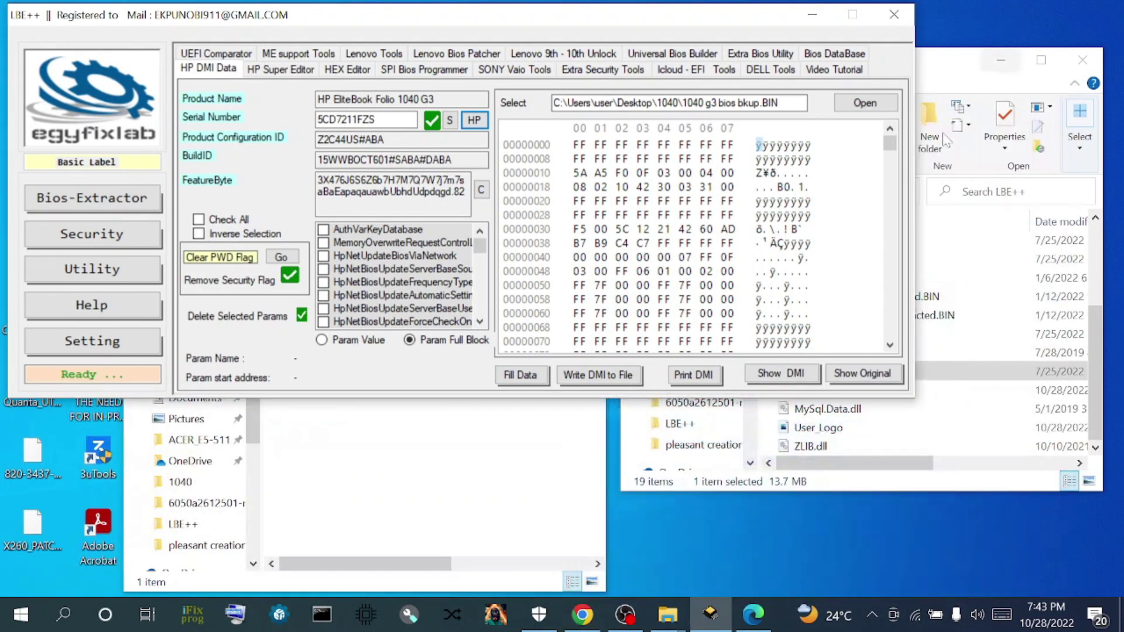
{"action": "left_click", "coordinate": [883, 18]}
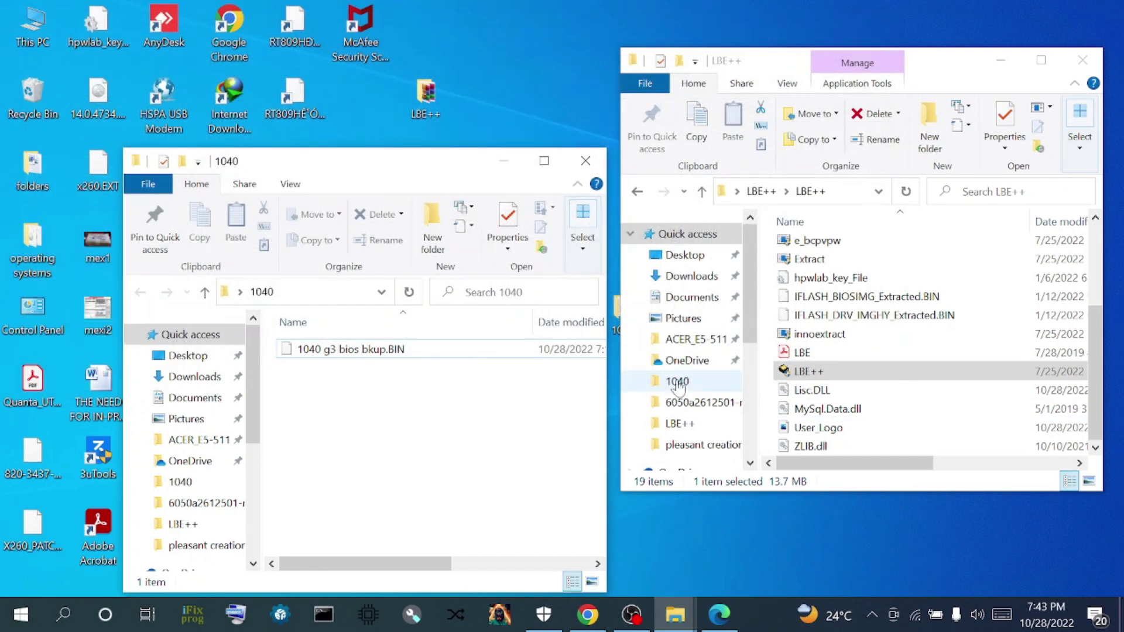
{"action": "left_click", "coordinate": [709, 276]}
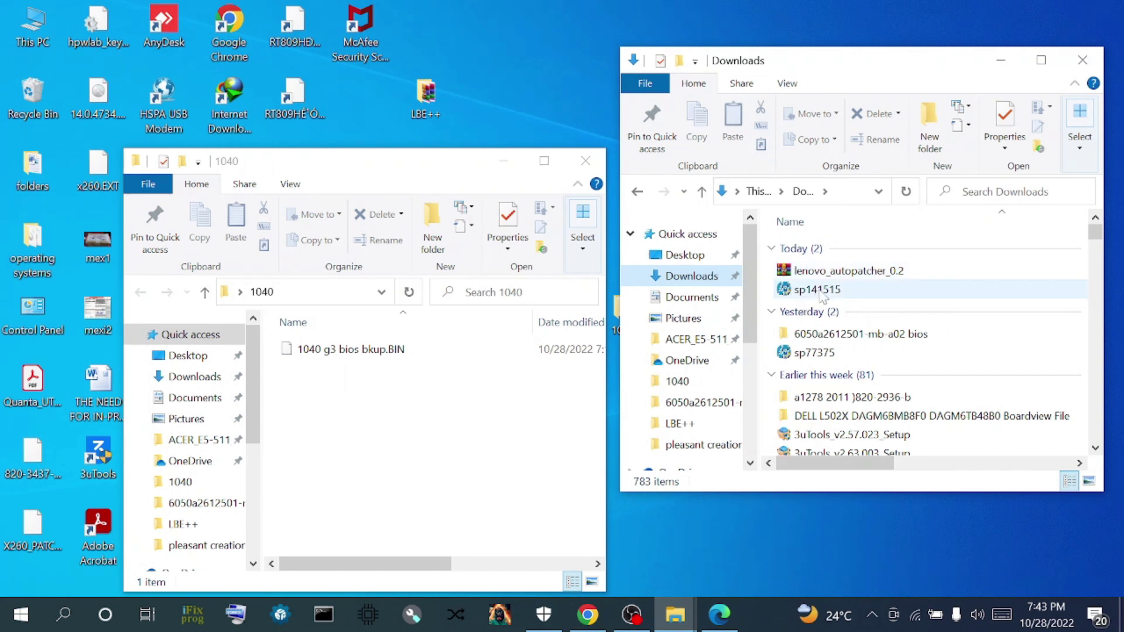
{"action": "left_click_drag", "start_coordinate": [823, 291], "coordinate": [443, 432]}
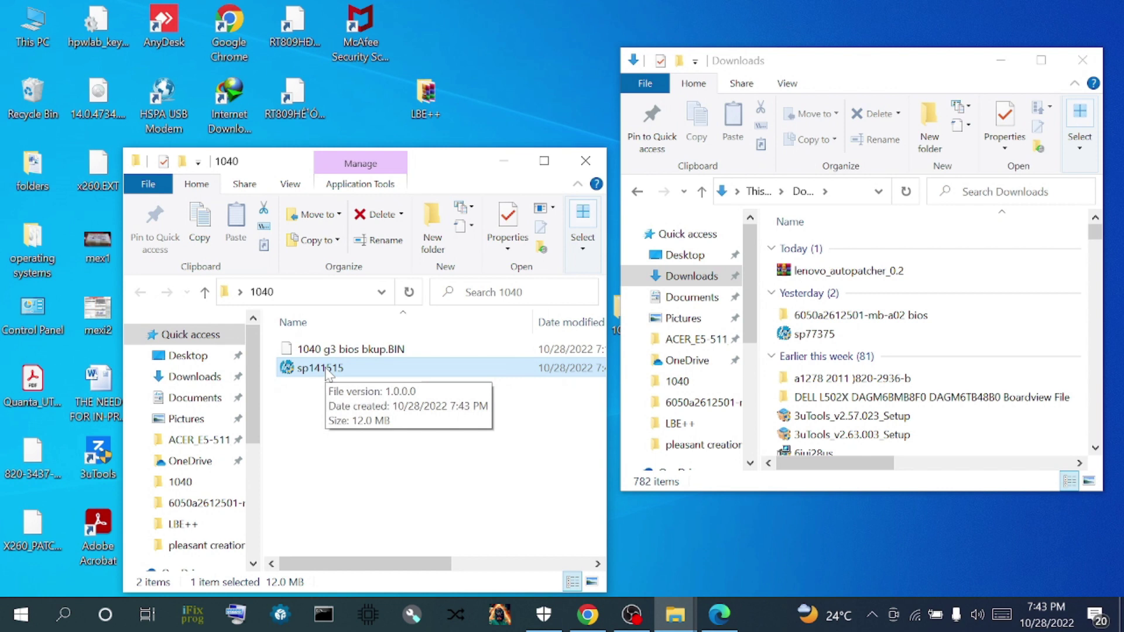
Step: Extract sp141515 into an sp141515 folder, check it, and reopen the 1040 folder
{"action": "right_click", "coordinate": [326, 371]}
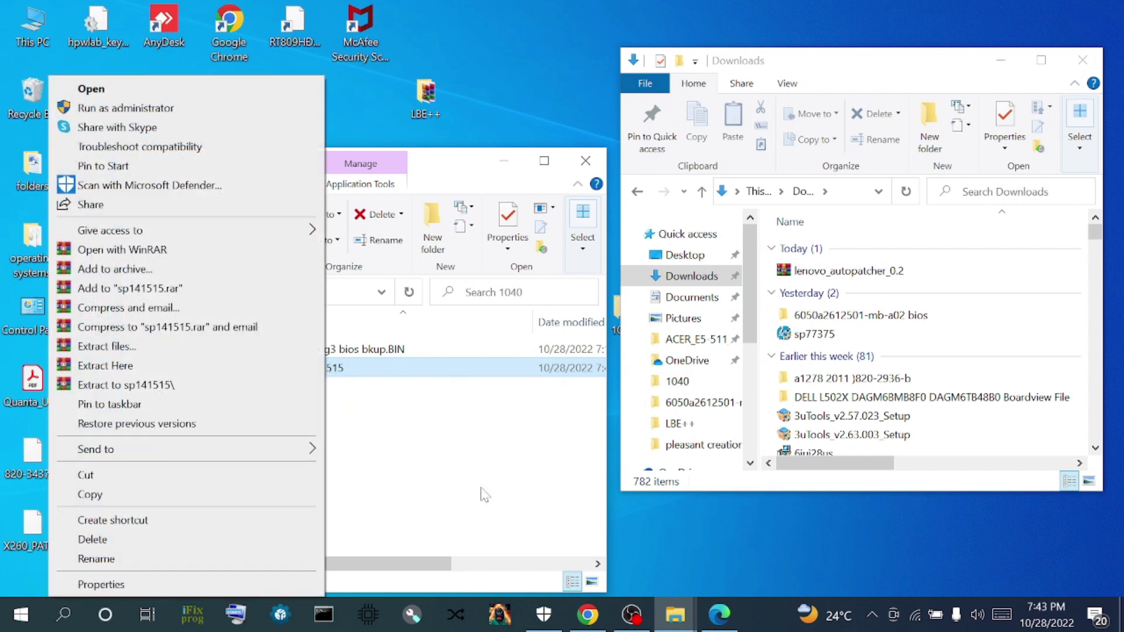
{"action": "left_click", "coordinate": [129, 387]}
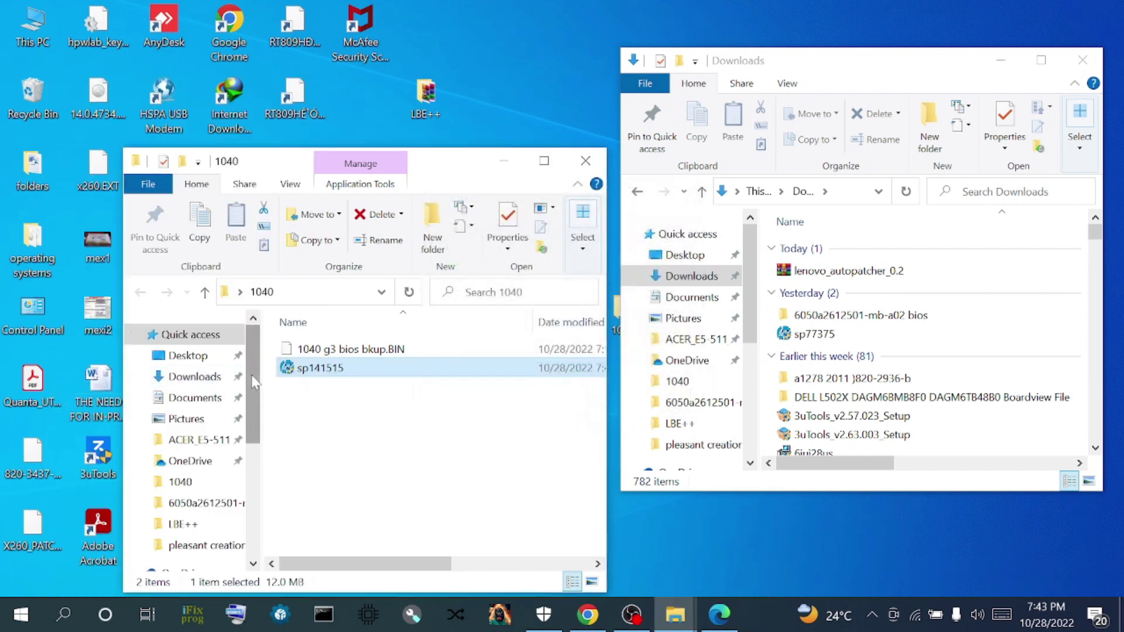
{"action": "left_click", "coordinate": [299, 351]}
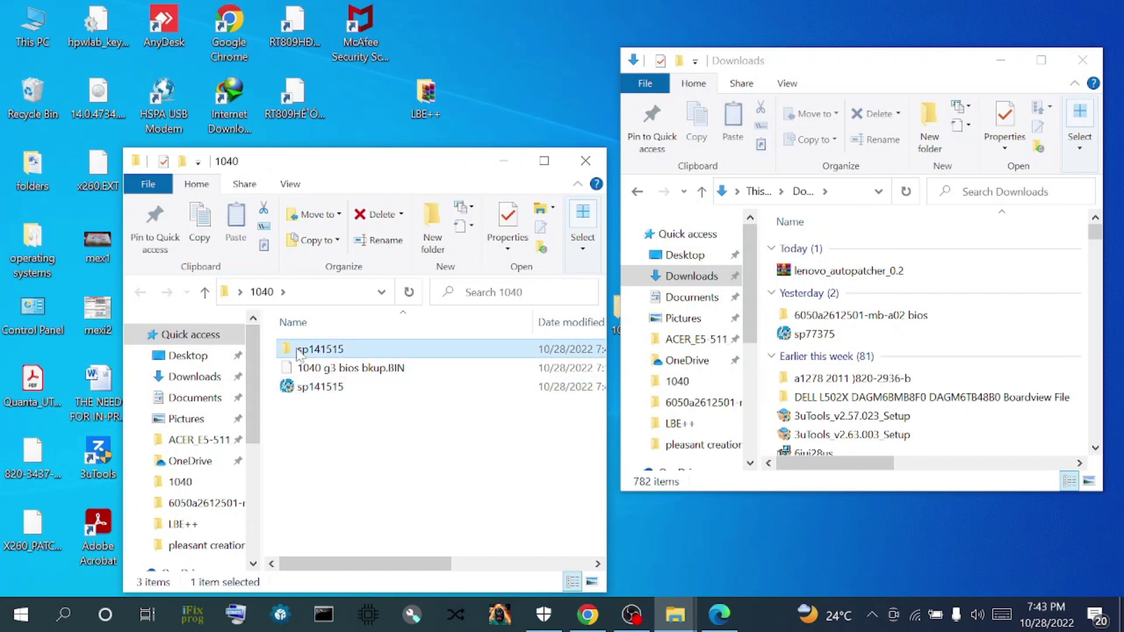
{"action": "double_click", "coordinate": [299, 351]}
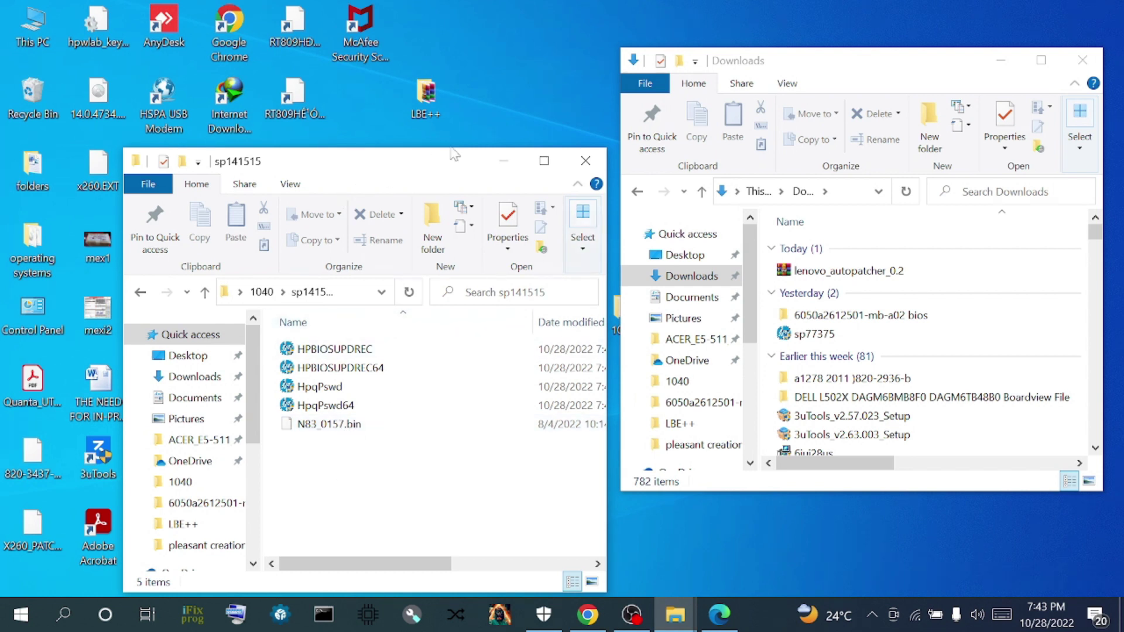
{"action": "left_click", "coordinate": [505, 160]}
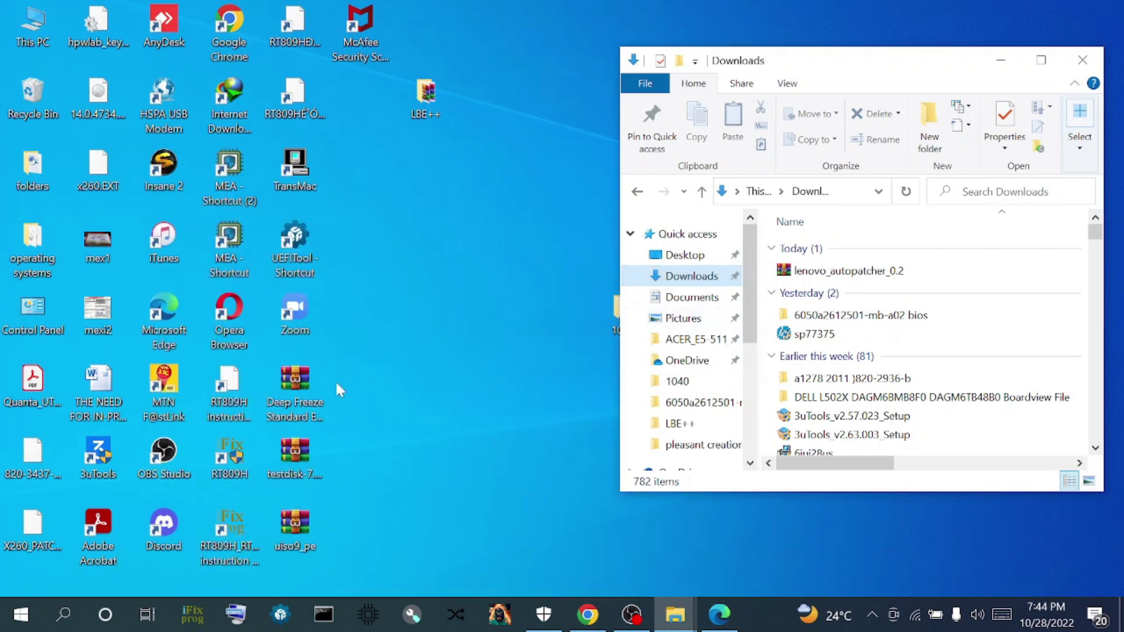
{"action": "double_click", "coordinate": [610, 307]}
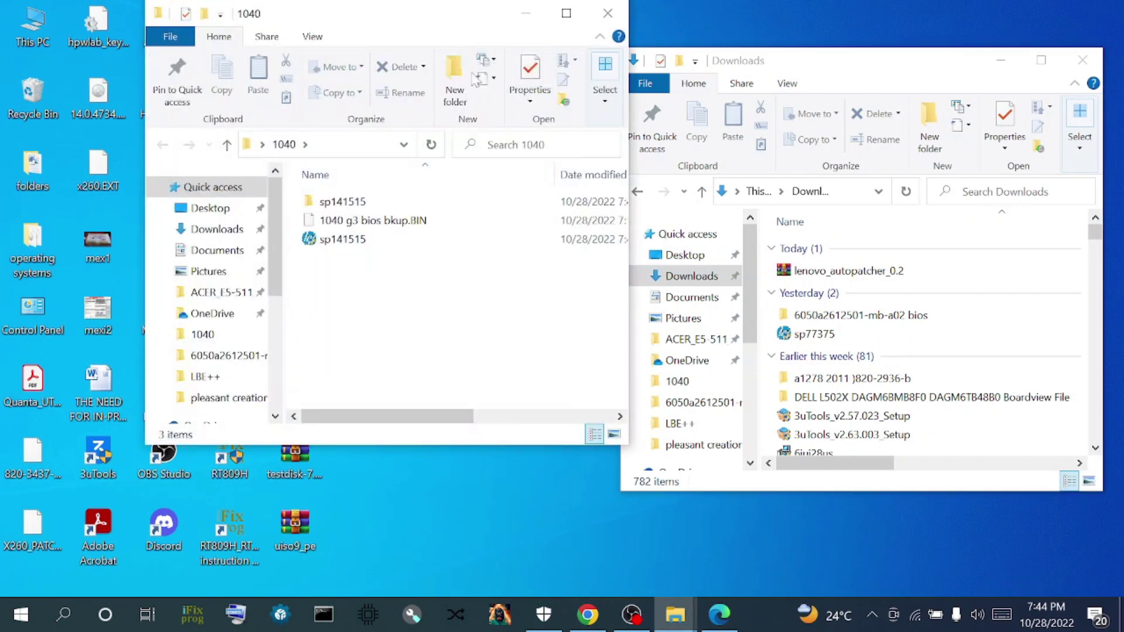
{"action": "left_click_drag", "start_coordinate": [374, 13], "coordinate": [623, 47]}
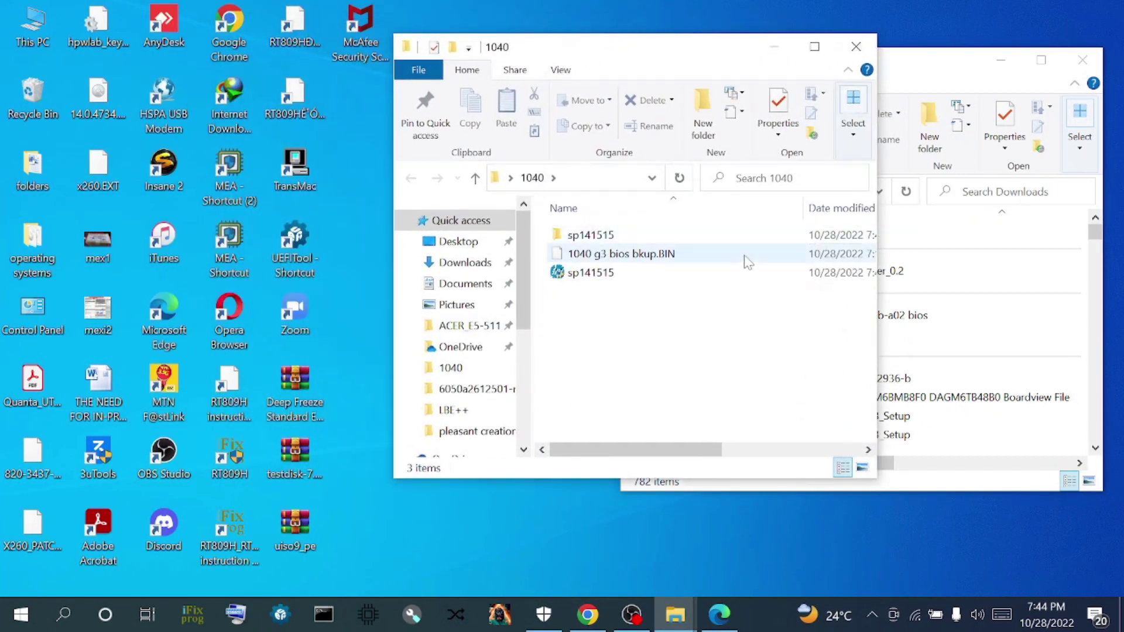
Step: Open 1040 g3 bios bkup.BIN in UEFITool by dropping it on the UEFITool shortcut
{"action": "left_click", "coordinate": [603, 256]}
{"action": "left_click_drag", "start_coordinate": [368, 271], "coordinate": [314, 246]}
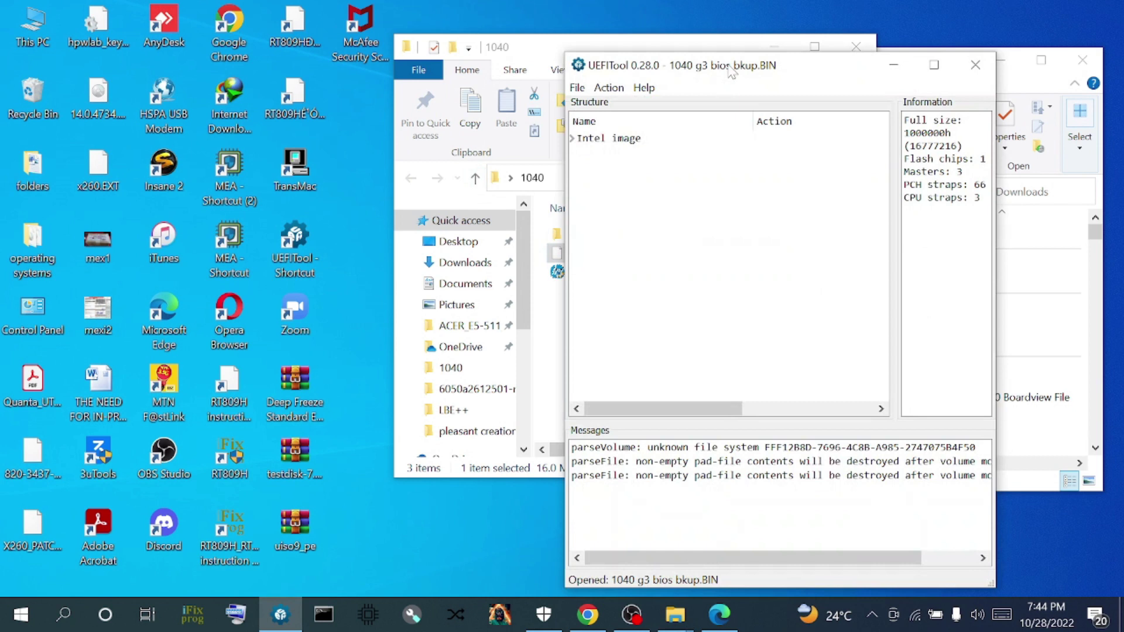
{"action": "left_click_drag", "start_coordinate": [795, 69], "coordinate": [368, 60]}
Step: Replace the Intel image's BIOS region as is with sp141515\N83_0157.bin
{"action": "left_click", "coordinate": [146, 132]}
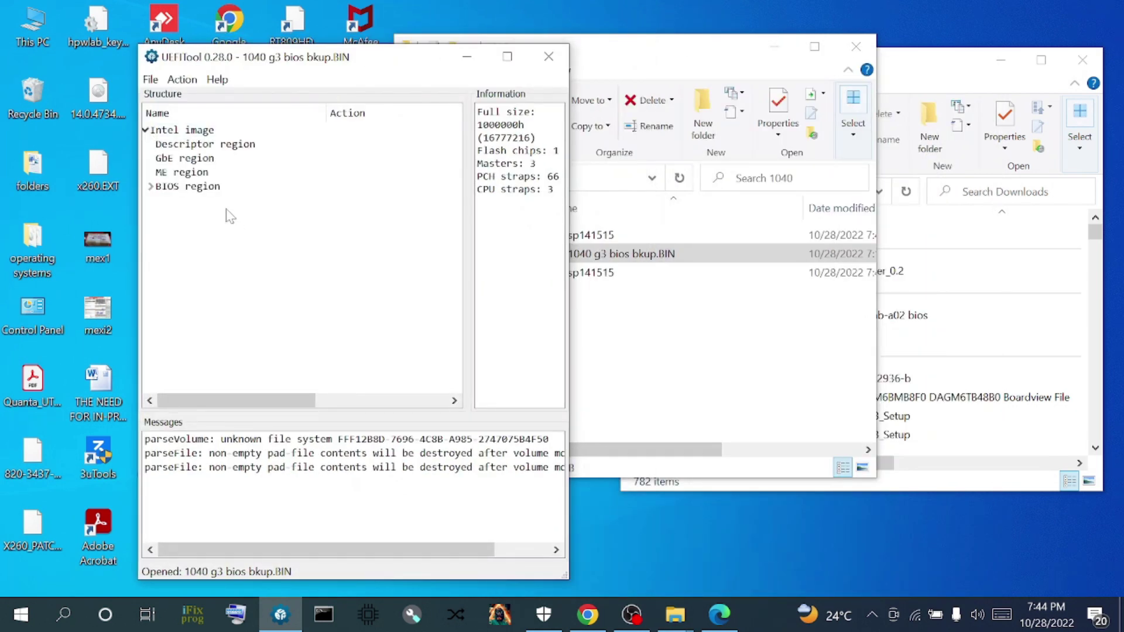
{"action": "right_click", "coordinate": [167, 190]}
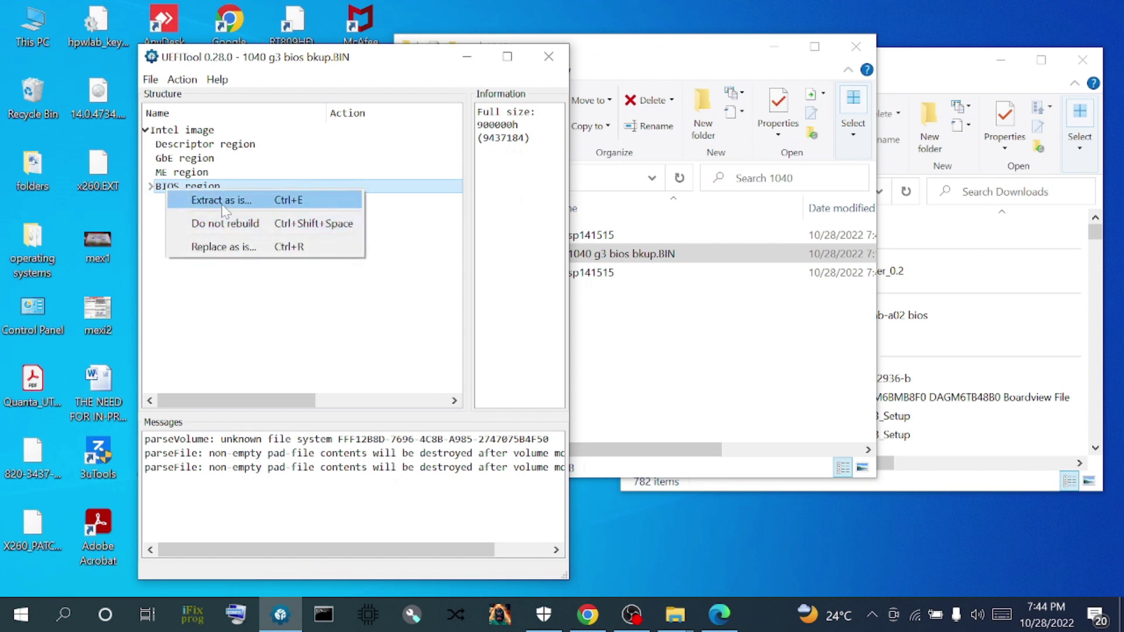
{"action": "left_click", "coordinate": [223, 246]}
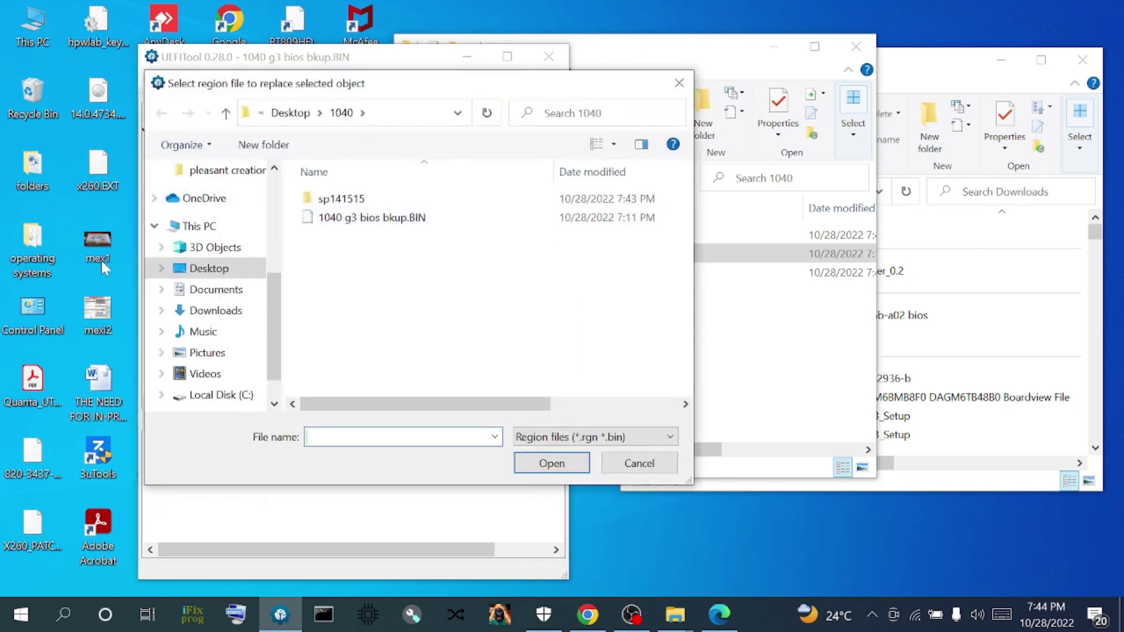
{"action": "double_click", "coordinate": [330, 199]}
{"action": "double_click", "coordinate": [337, 201]}
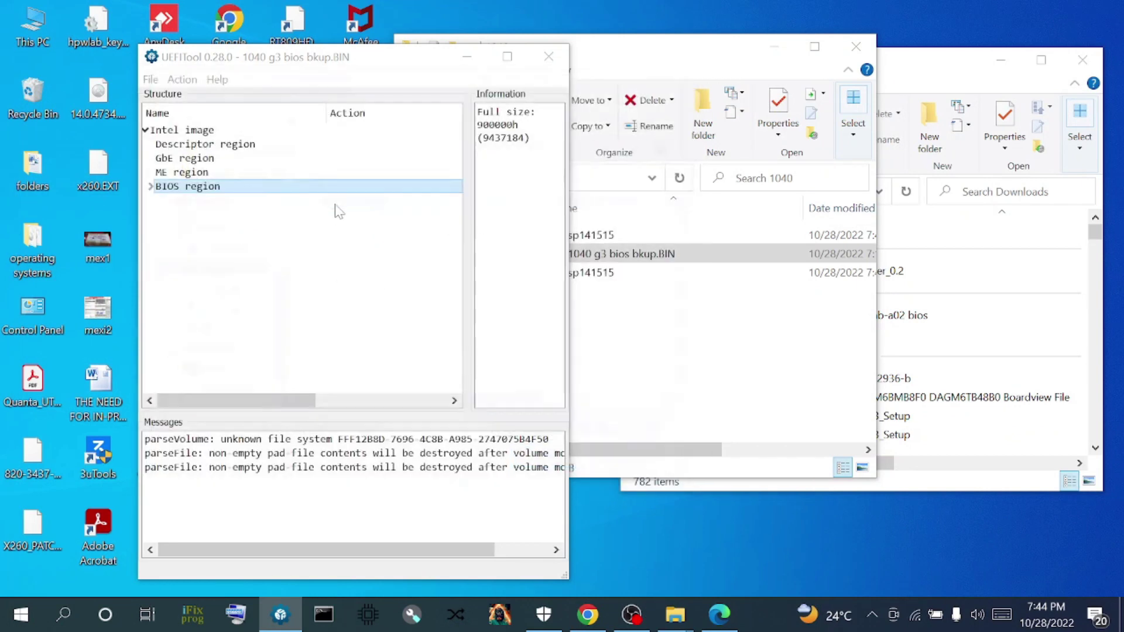
{"action": "left_click", "coordinate": [151, 80]}
{"action": "mouse_move", "coordinate": [182, 79]}
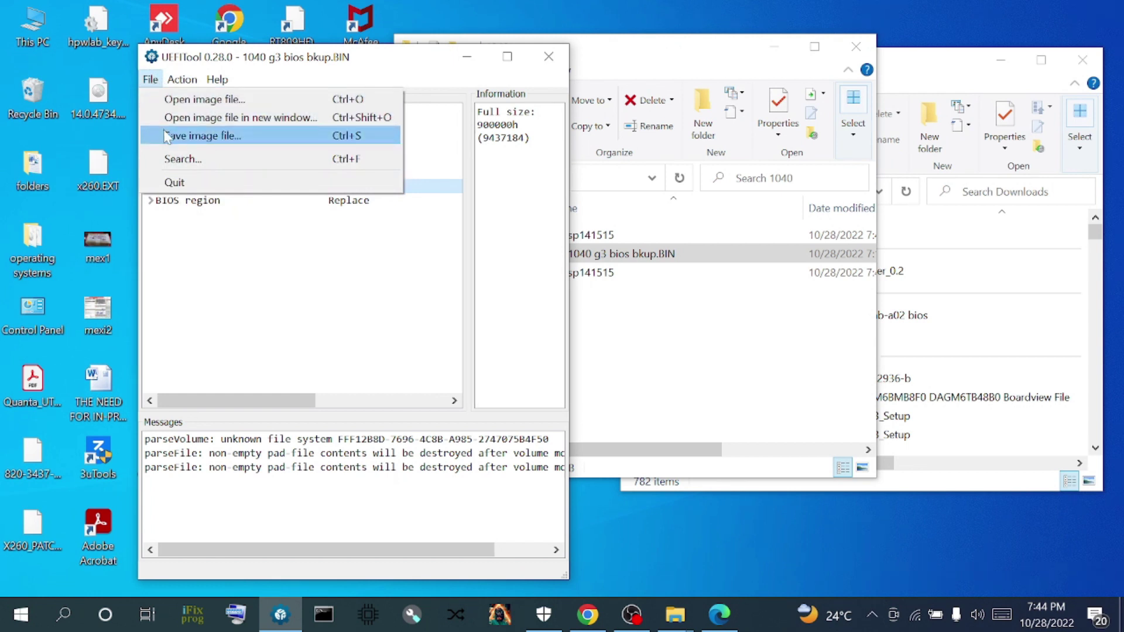
Step: Save the rebuilt image as 1040_BIOS_REGION_REPLCD.BIN, decline reopening it, and close UEFITool
{"action": "left_click", "coordinate": [166, 136]}
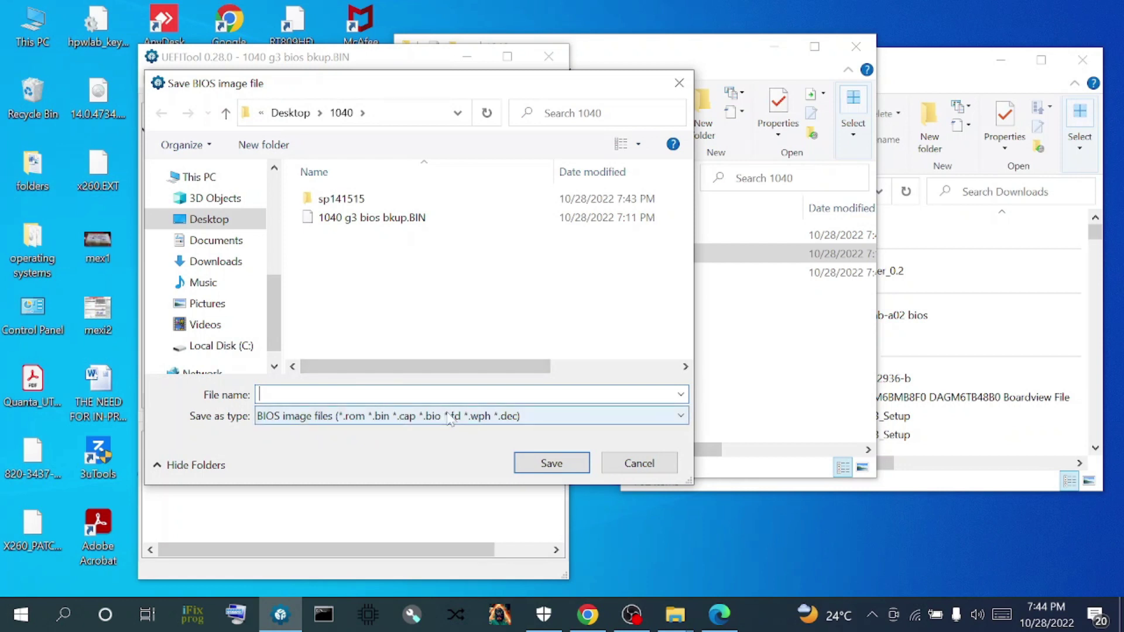
{"action": "type", "text": "1040"}
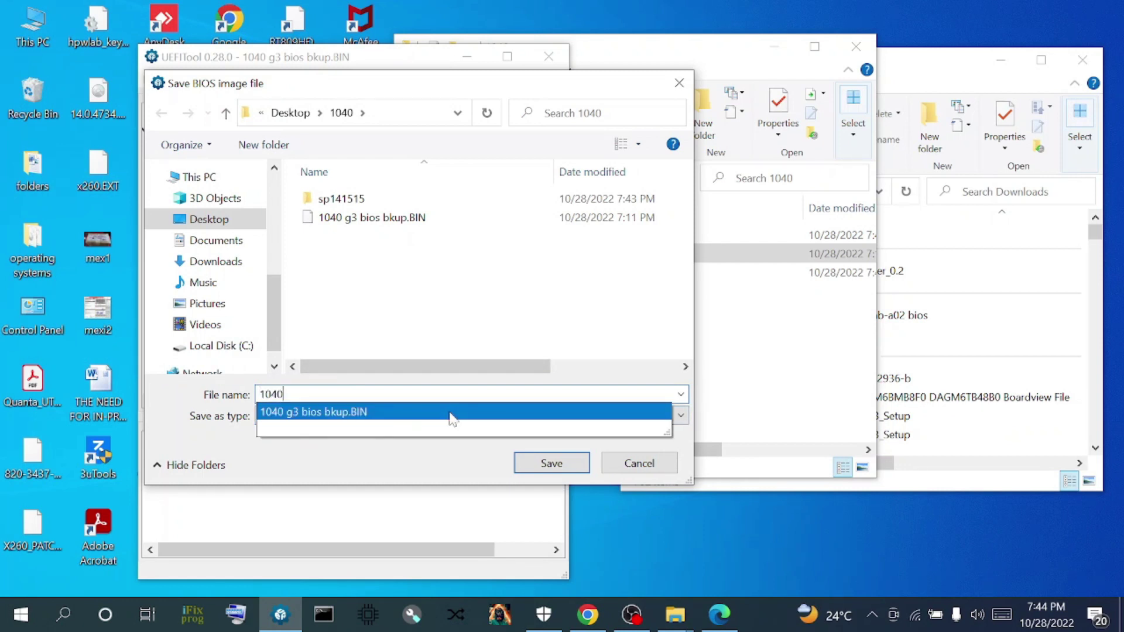
{"action": "key", "text": "Escape"}
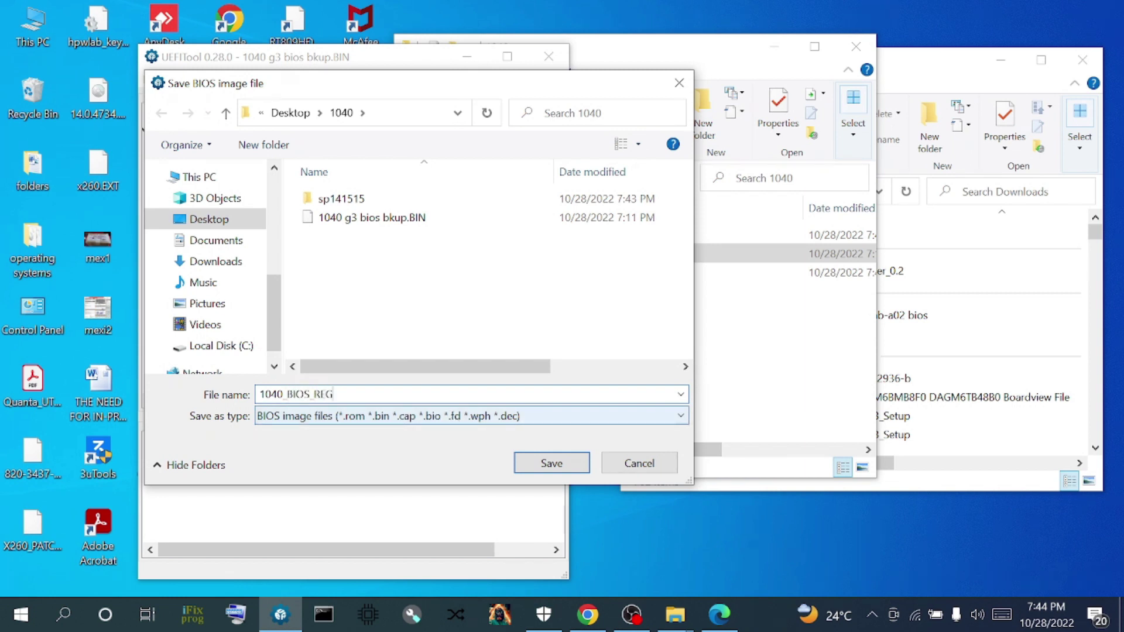
{"action": "type", "text": "40_BIOS_REGION_REPLCD.BIN"}
{"action": "left_click", "coordinate": [550, 462]}
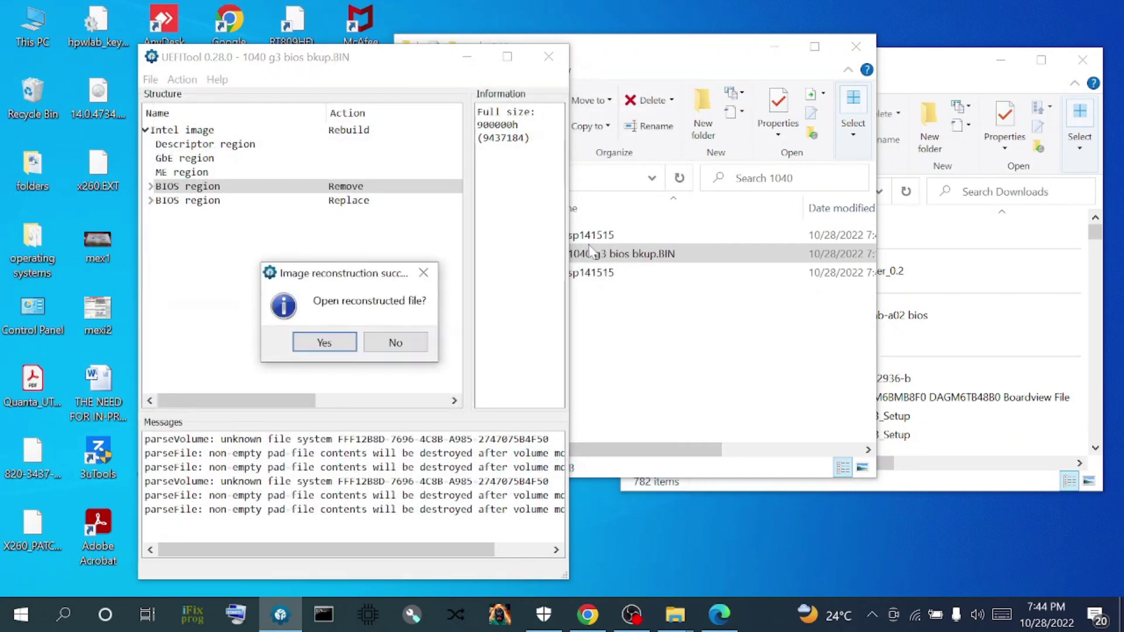
{"action": "left_click", "coordinate": [394, 344]}
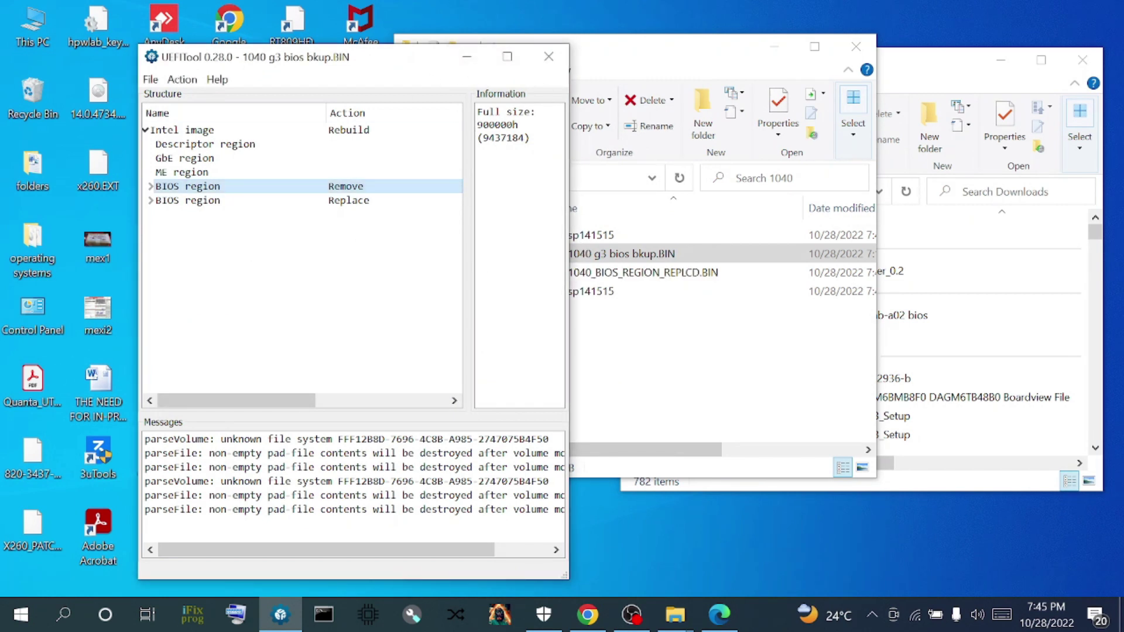
{"action": "left_click", "coordinate": [549, 56]}
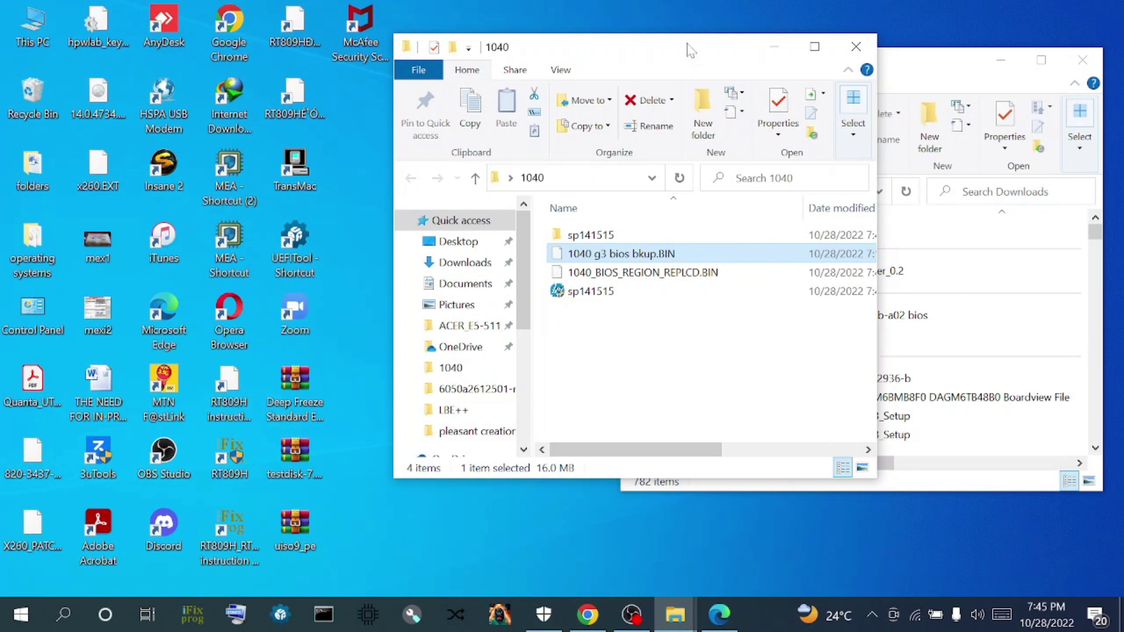
Step: Rearrange the Explorer windows, open LBE++ > LBE++, and select the 13.7 MB LBE++ application
{"action": "left_click_drag", "start_coordinate": [691, 50], "coordinate": [406, 65]}
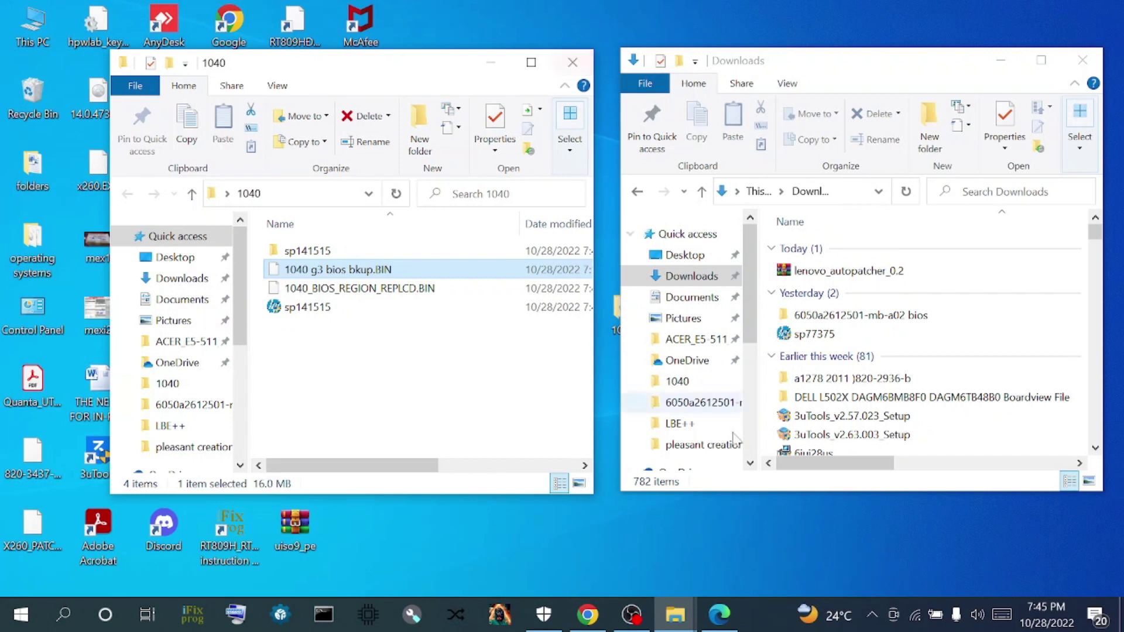
{"action": "left_click", "coordinate": [843, 77]}
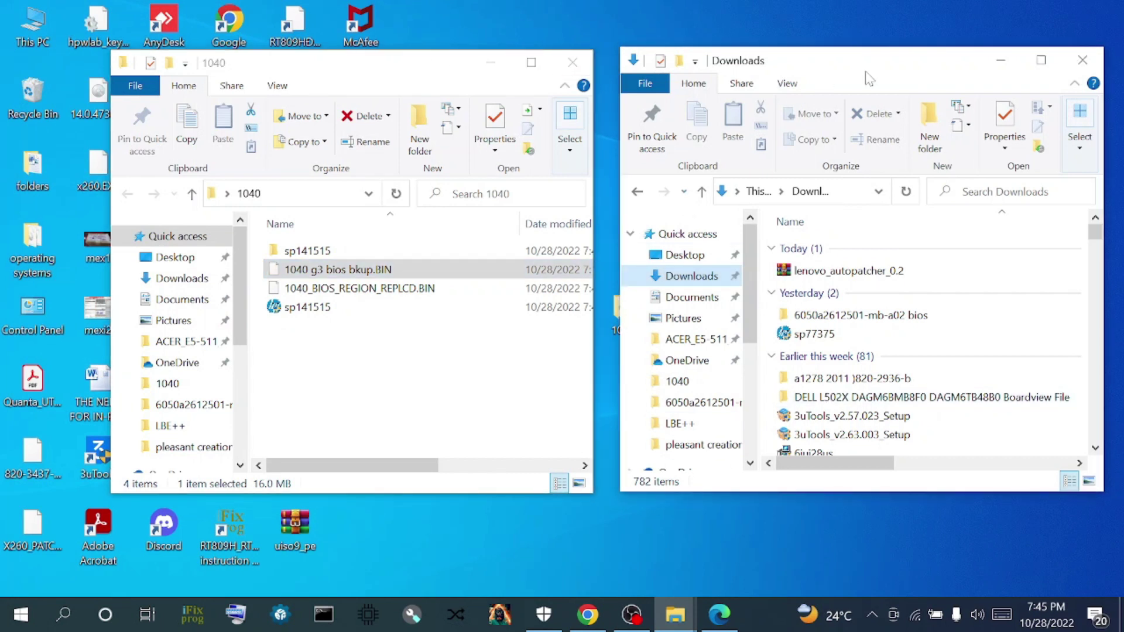
{"action": "left_click_drag", "start_coordinate": [902, 64], "coordinate": [952, 61]}
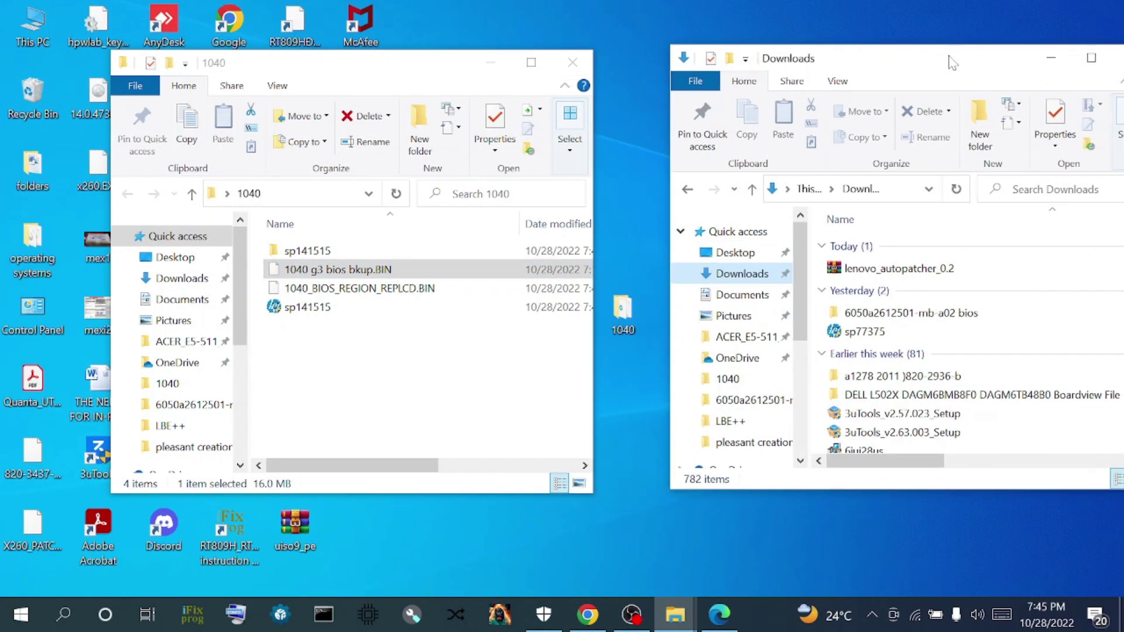
{"action": "left_click_drag", "start_coordinate": [319, 64], "coordinate": [392, 270]}
{"action": "double_click", "coordinate": [423, 98]}
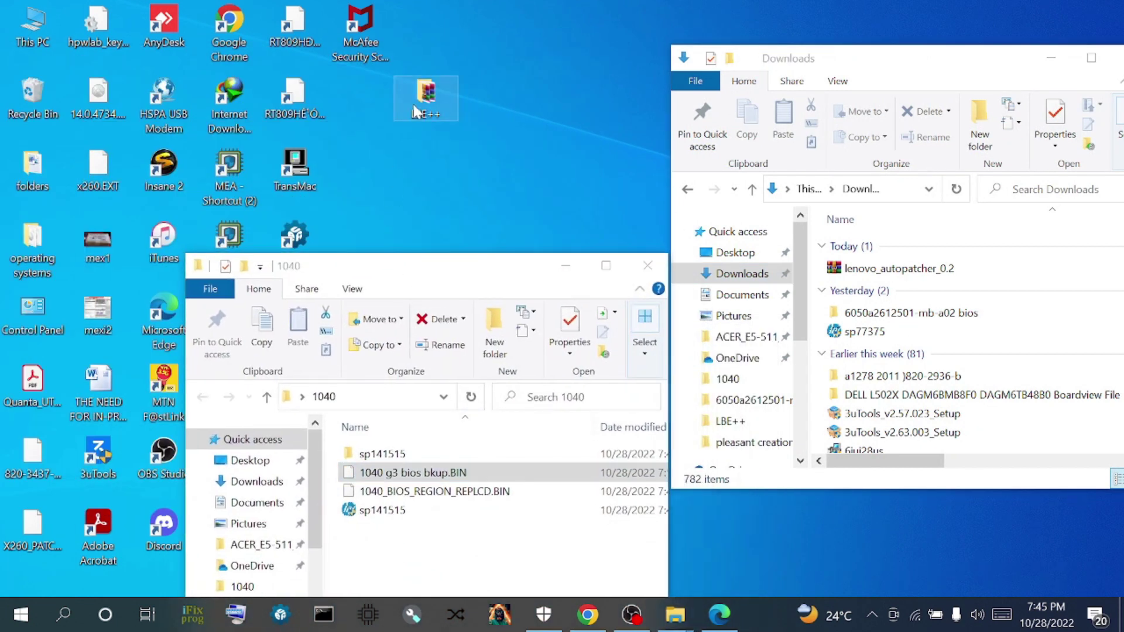
{"action": "scroll", "coordinate": [413, 297], "scroll_direction": "down", "scroll_amount": 1}
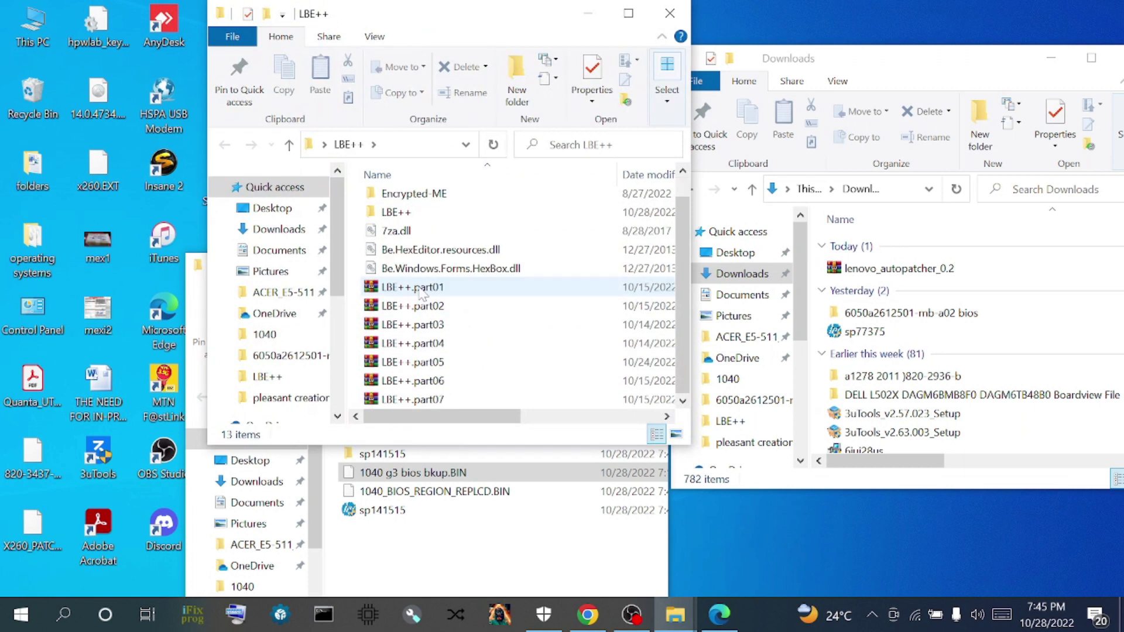
{"action": "scroll", "coordinate": [423, 292], "scroll_direction": "up", "scroll_amount": 1}
{"action": "double_click", "coordinate": [389, 239]}
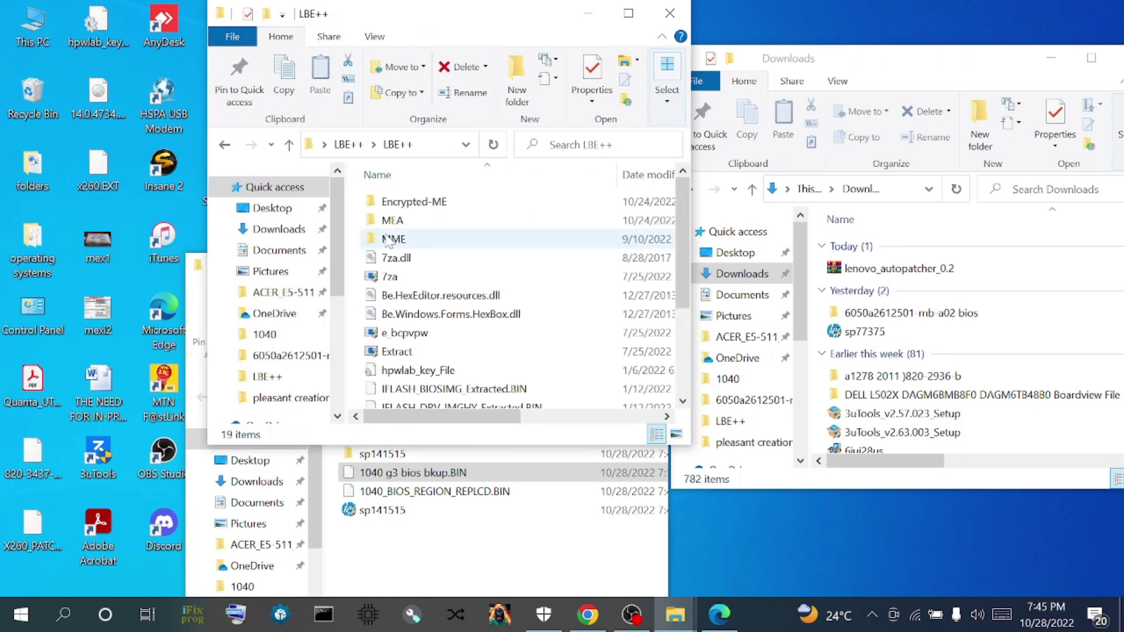
{"action": "scroll", "coordinate": [445, 348], "scroll_direction": "down", "scroll_amount": 3}
{"action": "left_click", "coordinate": [436, 324]}
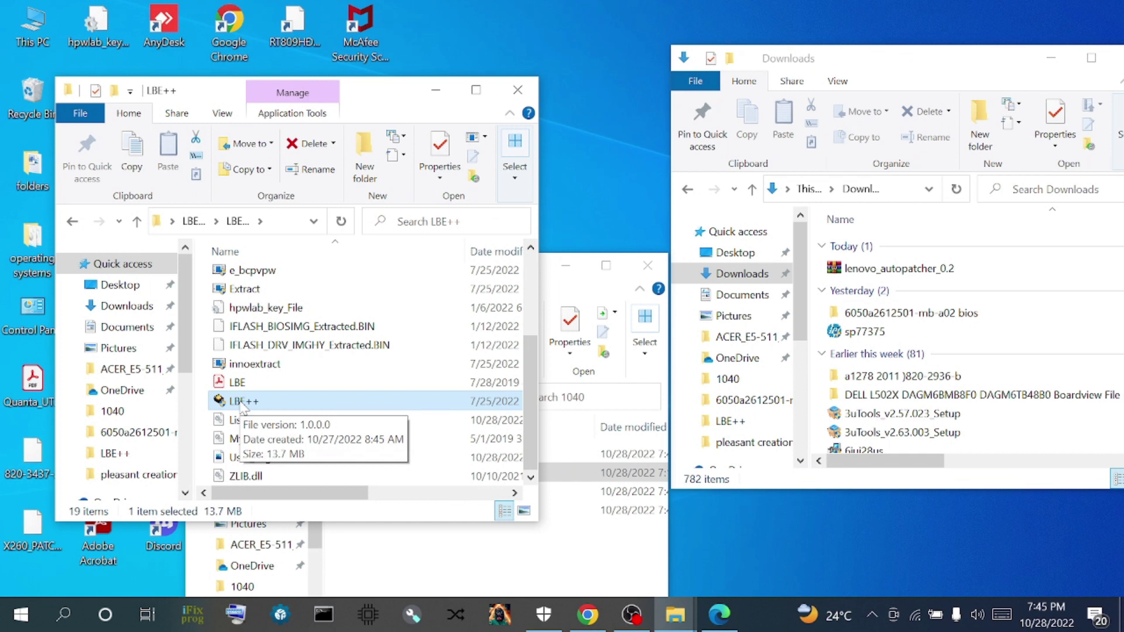
Step: Launch LBE++ and load 1040_BIOS_REGION_REPLCD.BIN from the 1040 folder on the HP DMI Data tab
{"action": "double_click", "coordinate": [243, 401]}
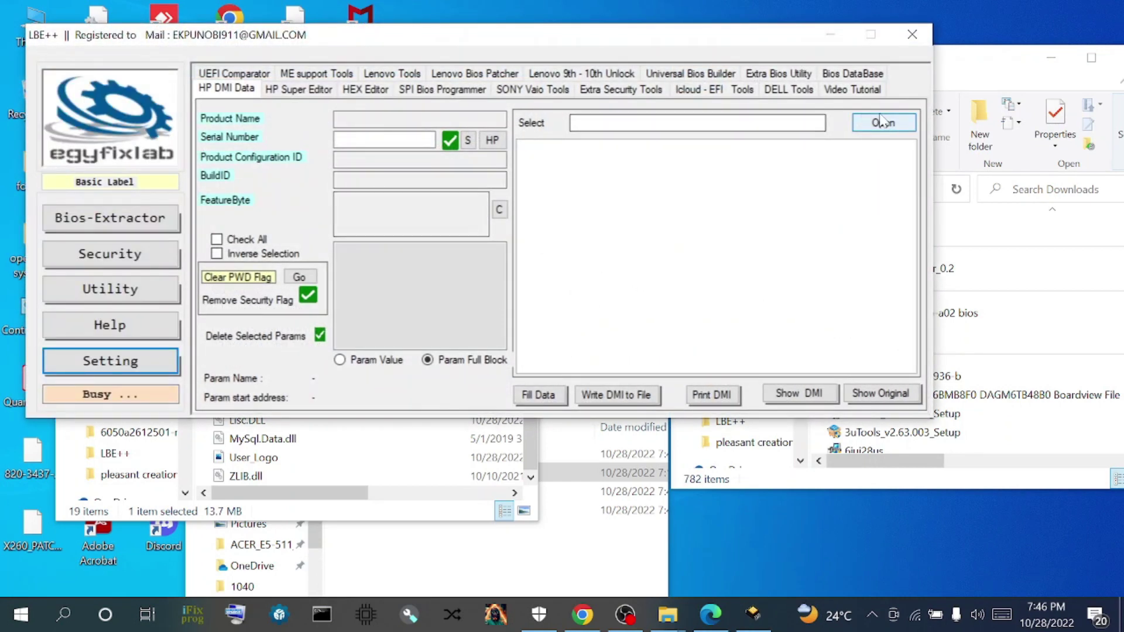
{"action": "left_click", "coordinate": [882, 121]}
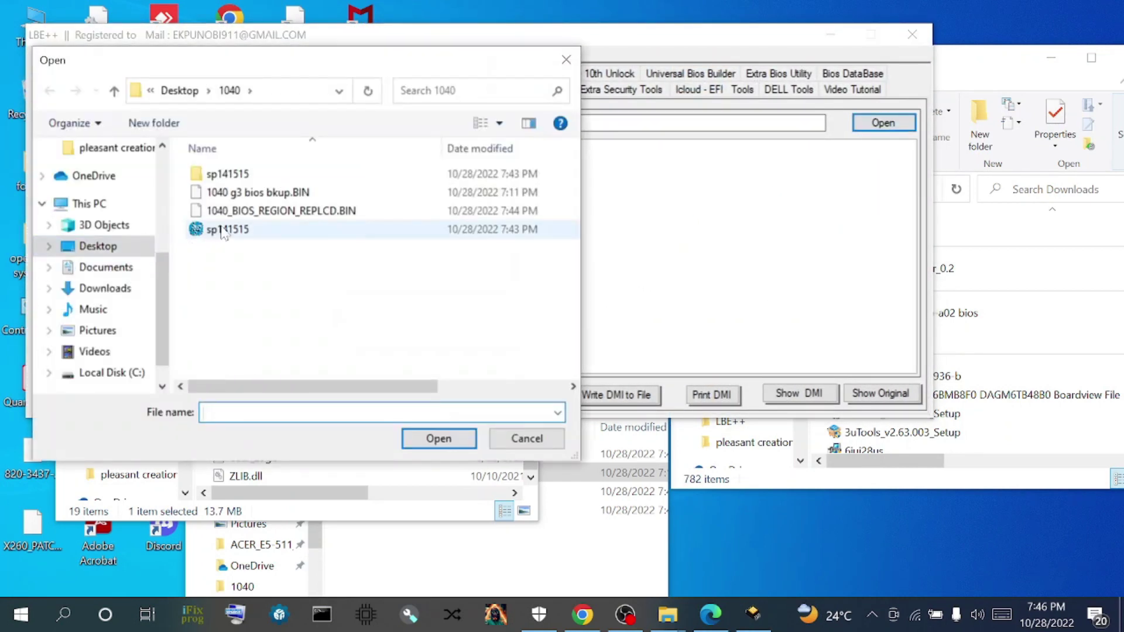
{"action": "double_click", "coordinate": [246, 211]}
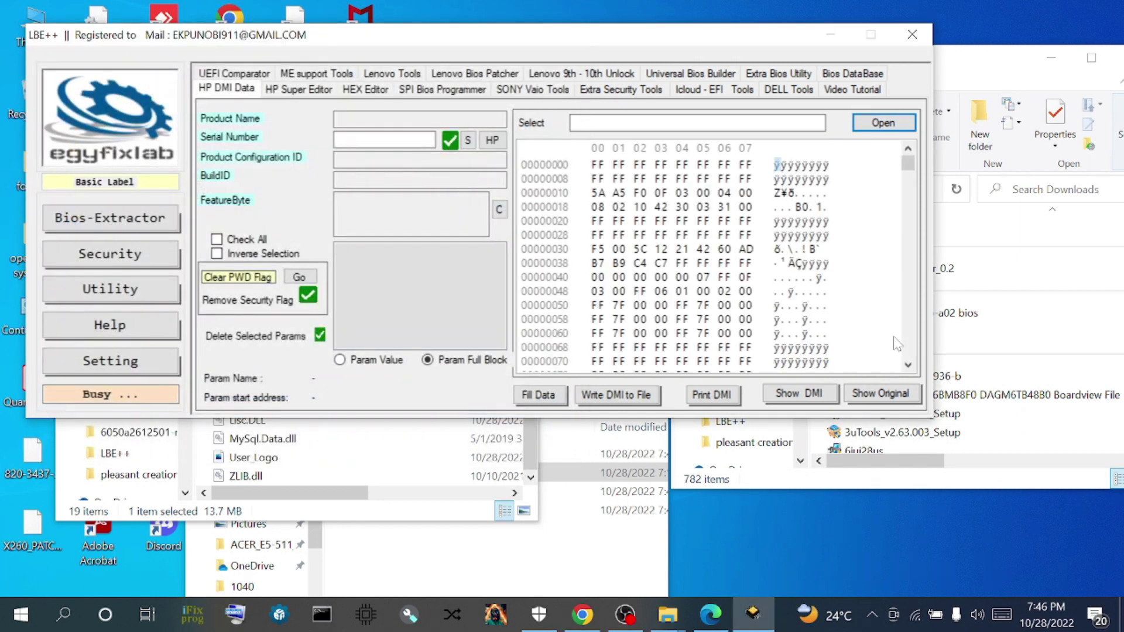
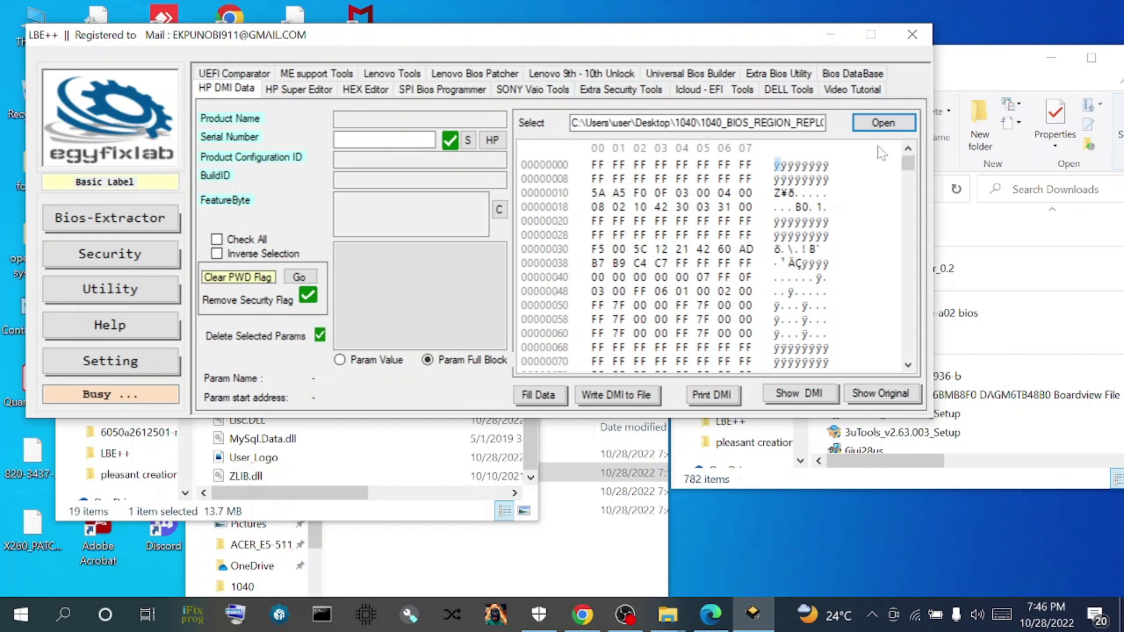
Step: Load 1040 g3 bios bkup.BIN in LBE++ to view its HP DMI fields, then close LBE++
{"action": "left_click", "coordinate": [883, 124]}
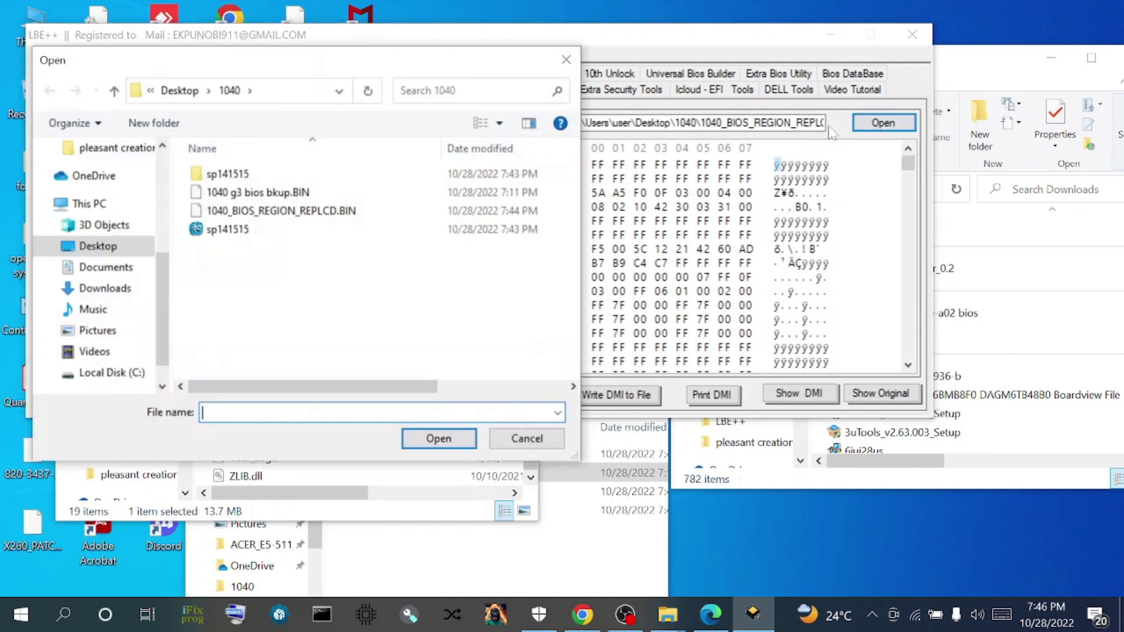
{"action": "left_click", "coordinate": [266, 193]}
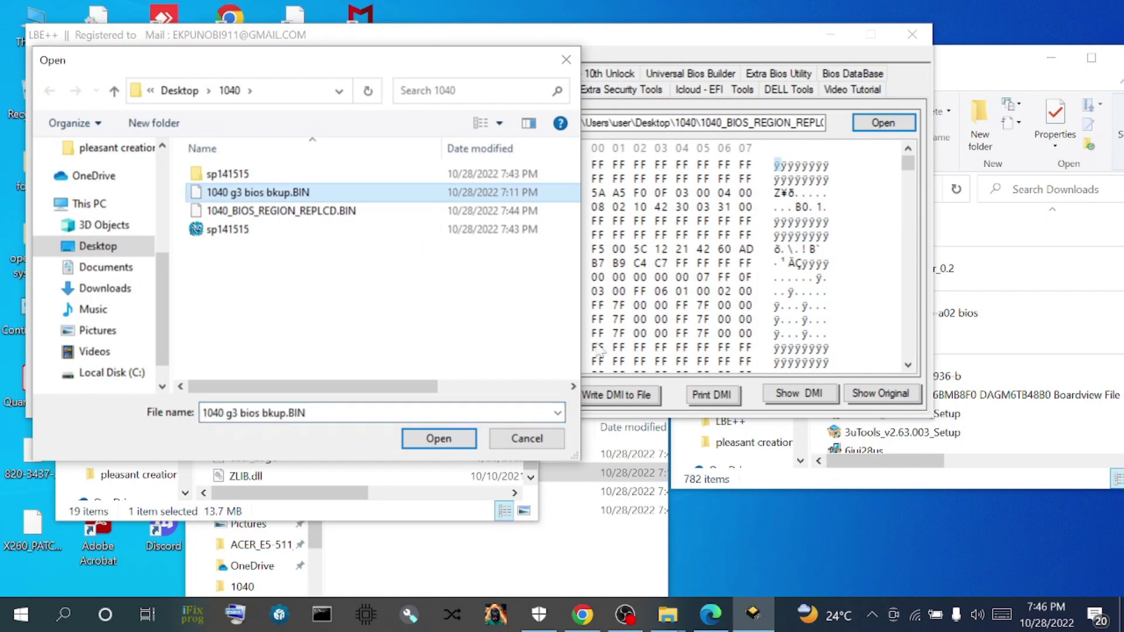
{"action": "left_click", "coordinate": [440, 442]}
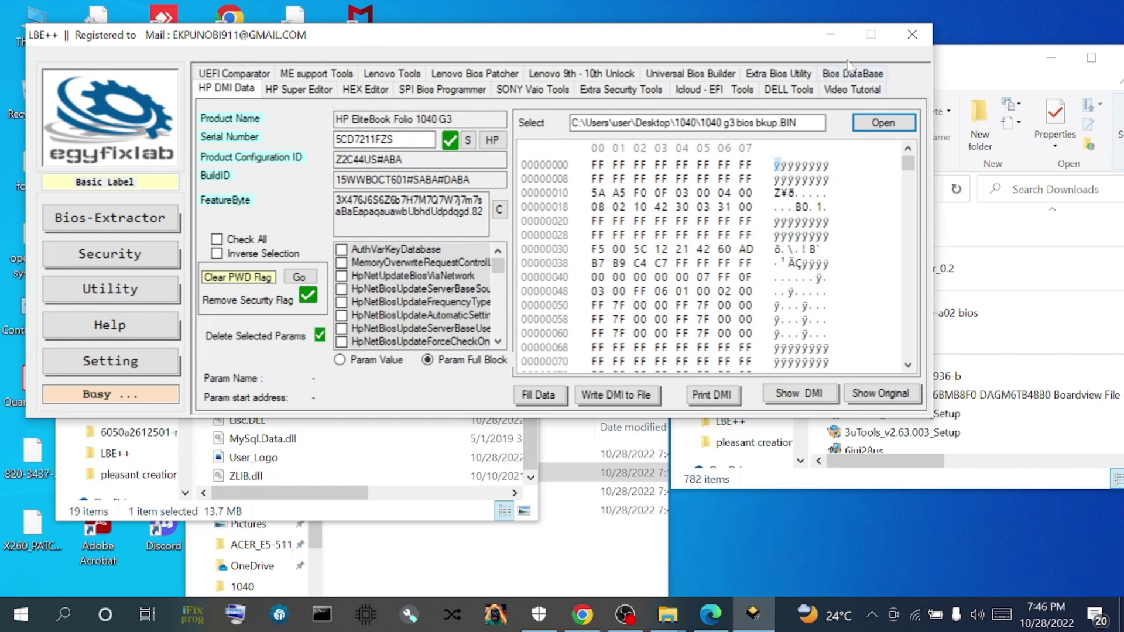
{"action": "left_click", "coordinate": [912, 34]}
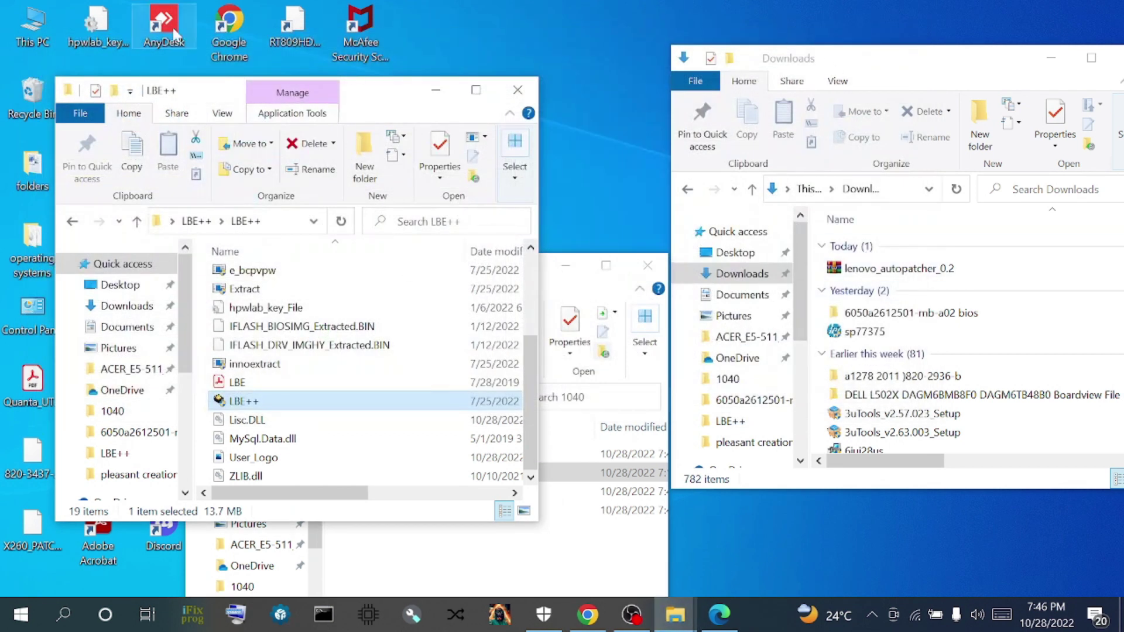
Step: Move the LBE++ folder window aside and search the Start menu for HxD
{"action": "left_click_drag", "start_coordinate": [344, 96], "coordinate": [883, 81]}
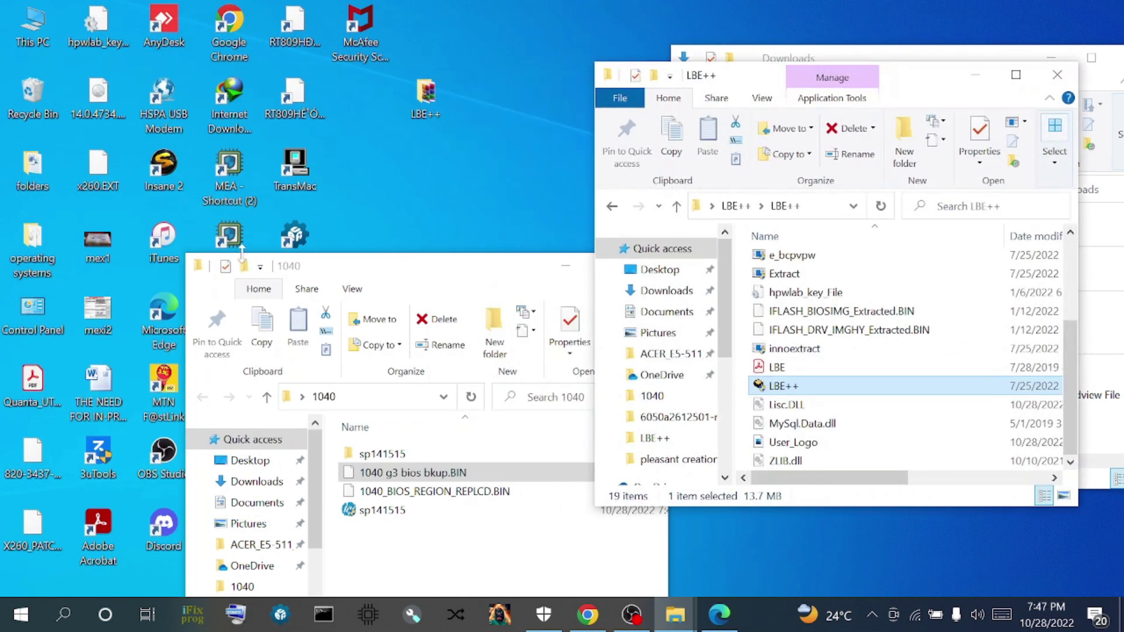
{"action": "left_click", "coordinate": [20, 614]}
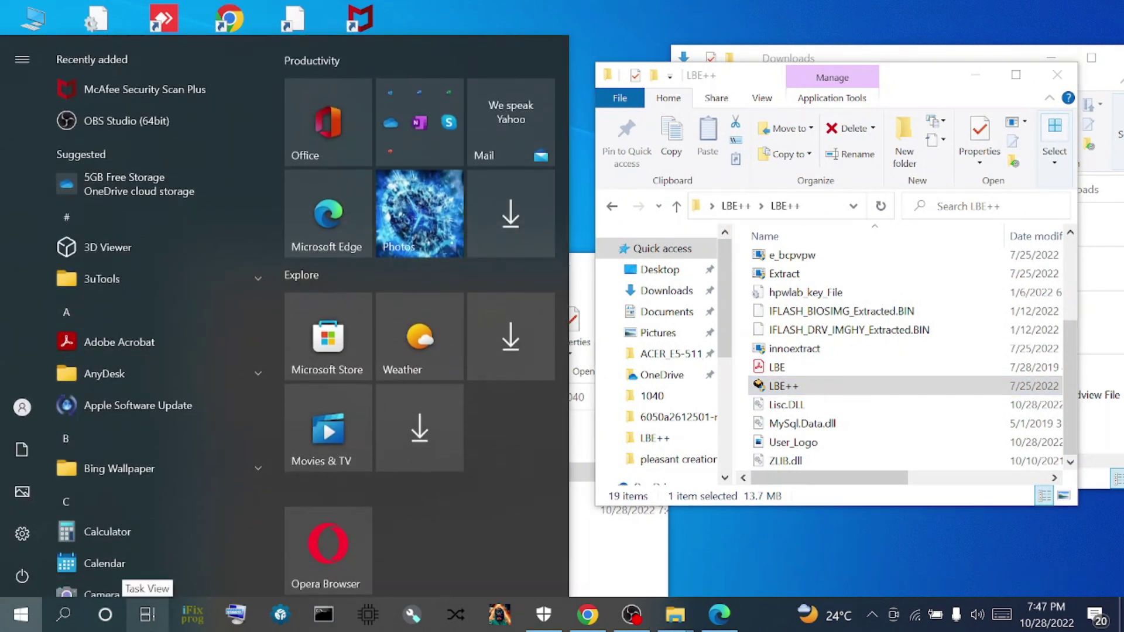
{"action": "type", "text": "HX"}
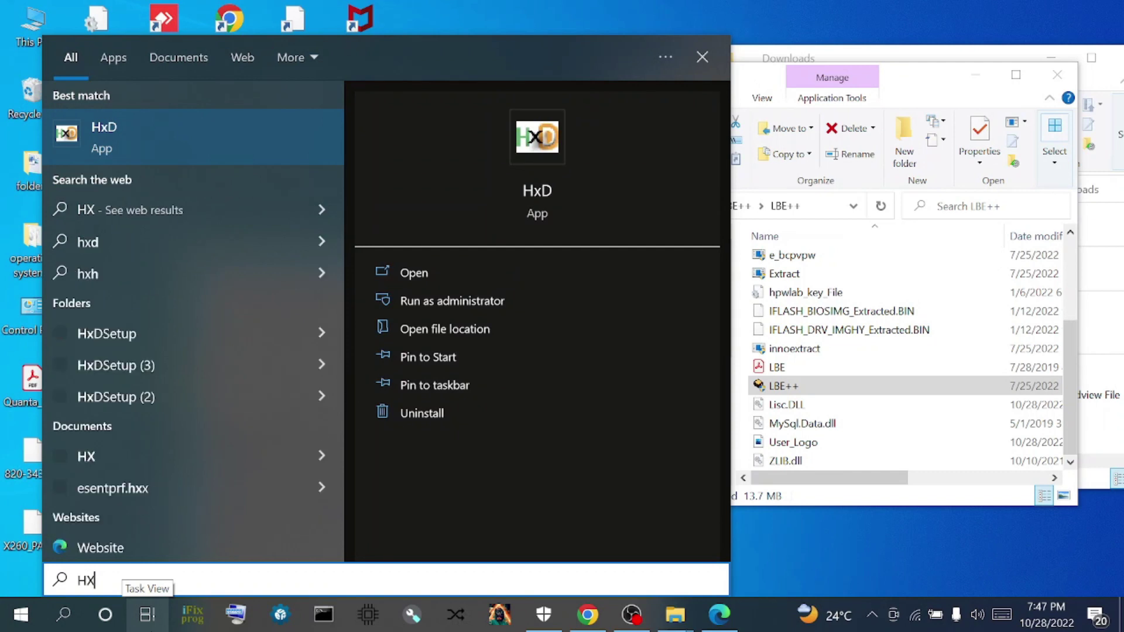
{"action": "type", "text": "D"}
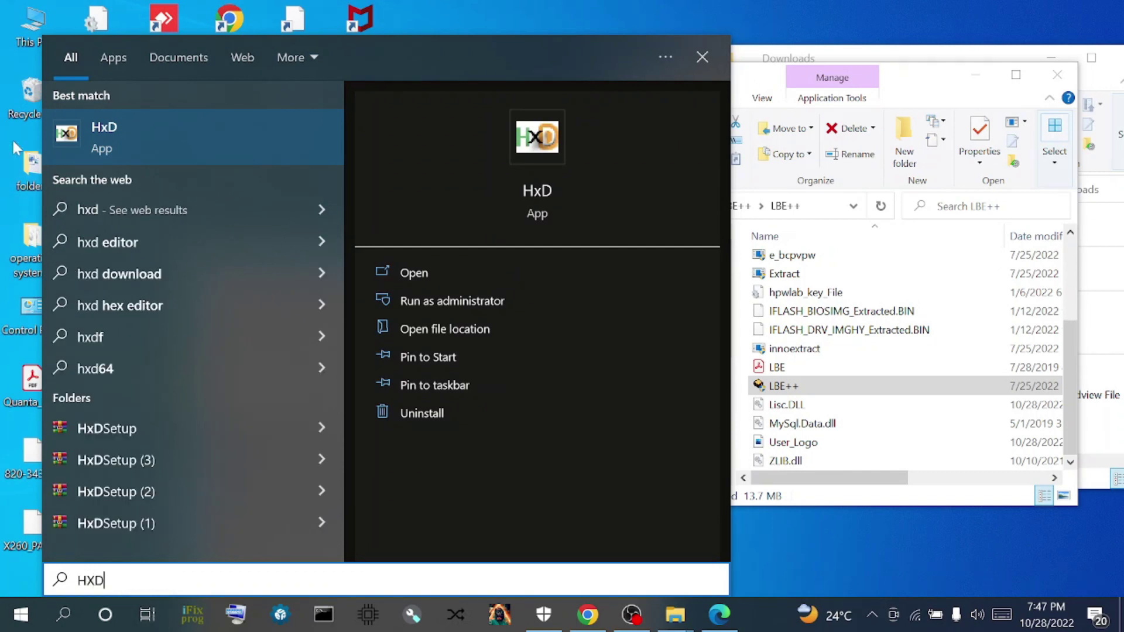
Step: Launch HxD, drag in 1040 g3 bios bkup.BIN and 1040_BIOS_REGION_REPLCD.BIN, and maximize HxD
{"action": "left_click", "coordinate": [145, 152]}
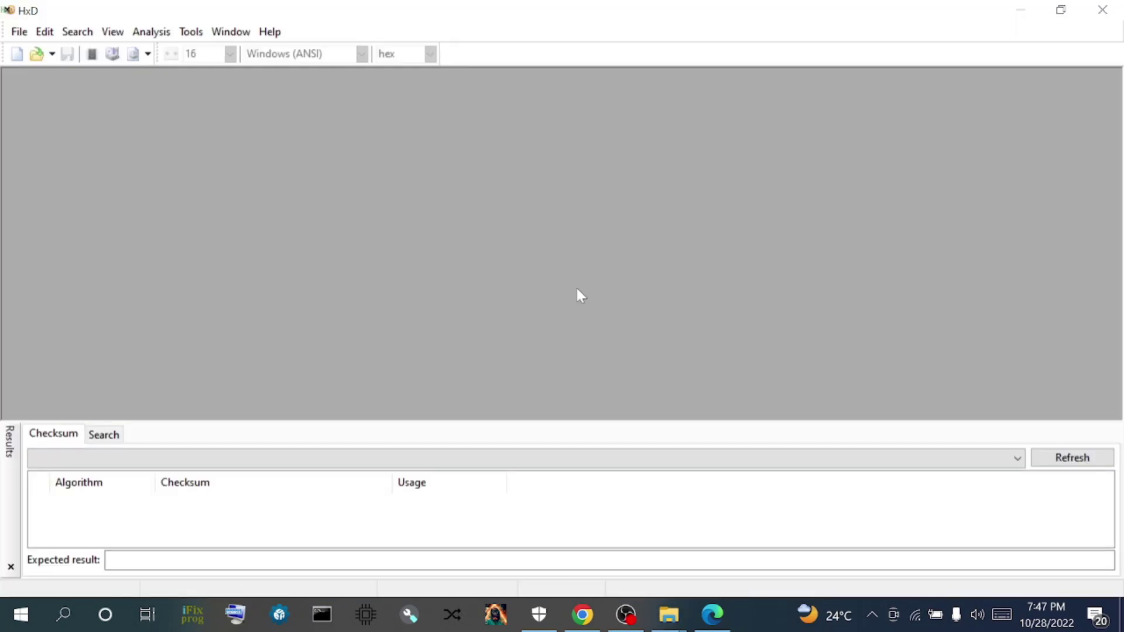
{"action": "left_click", "coordinate": [1061, 10]}
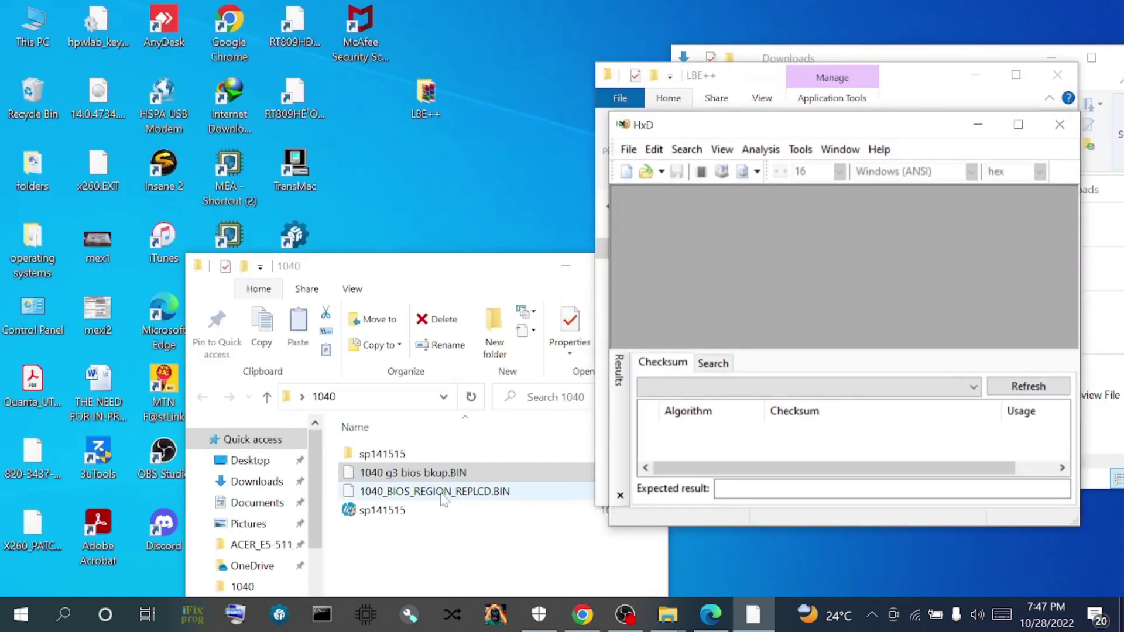
{"action": "left_click", "coordinate": [366, 495], "text": "shift"}
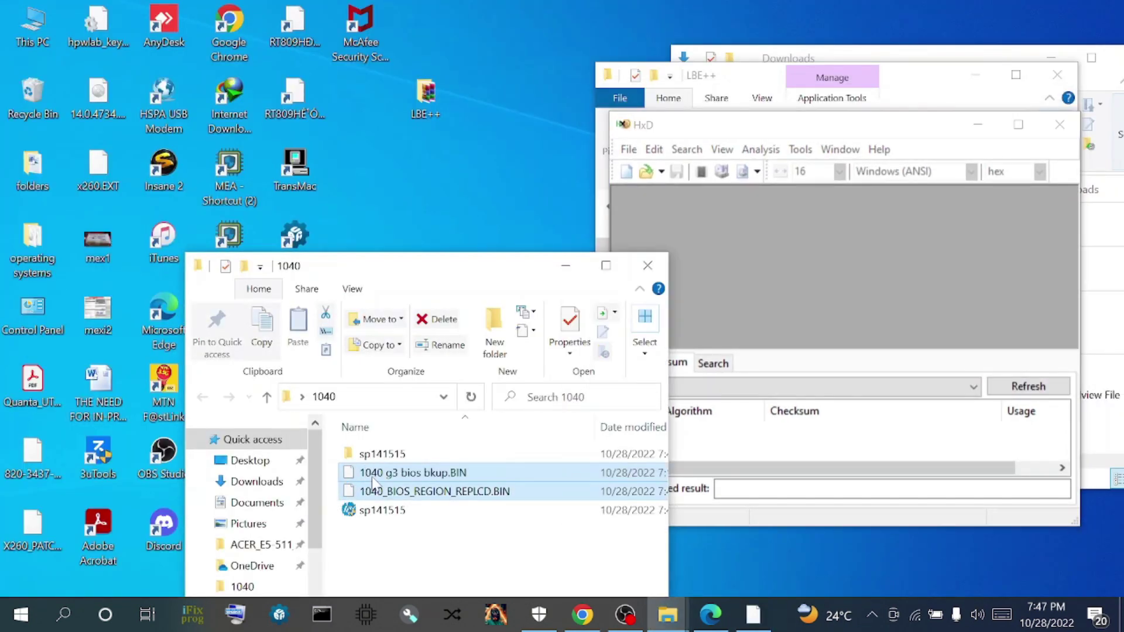
{"action": "left_click_drag", "start_coordinate": [373, 485], "coordinate": [982, 352]}
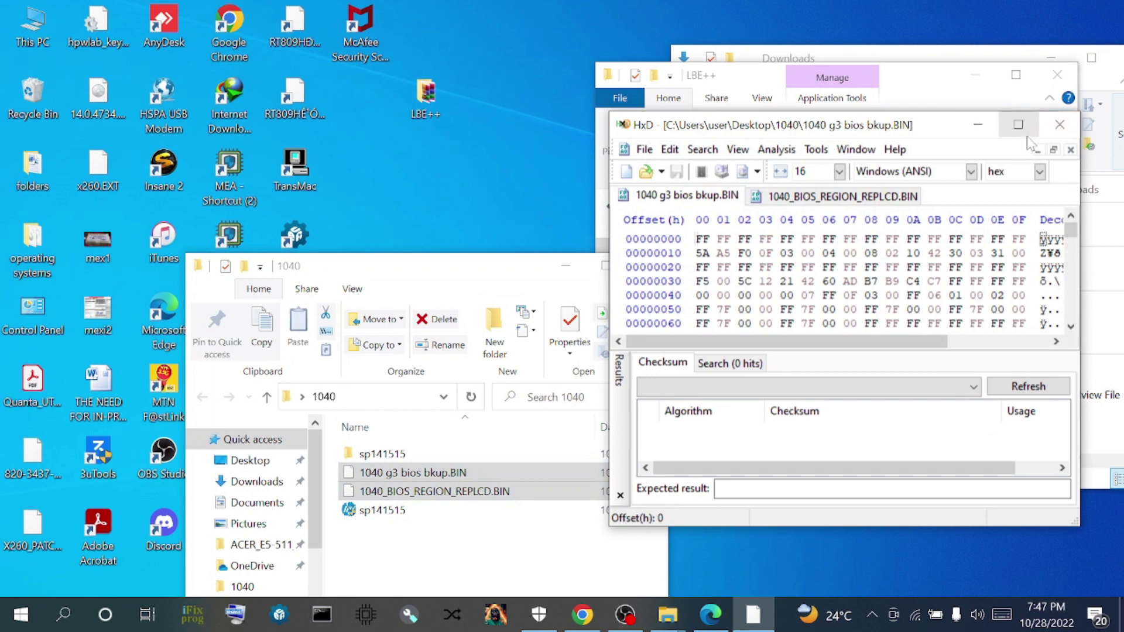
{"action": "left_click", "coordinate": [1018, 125]}
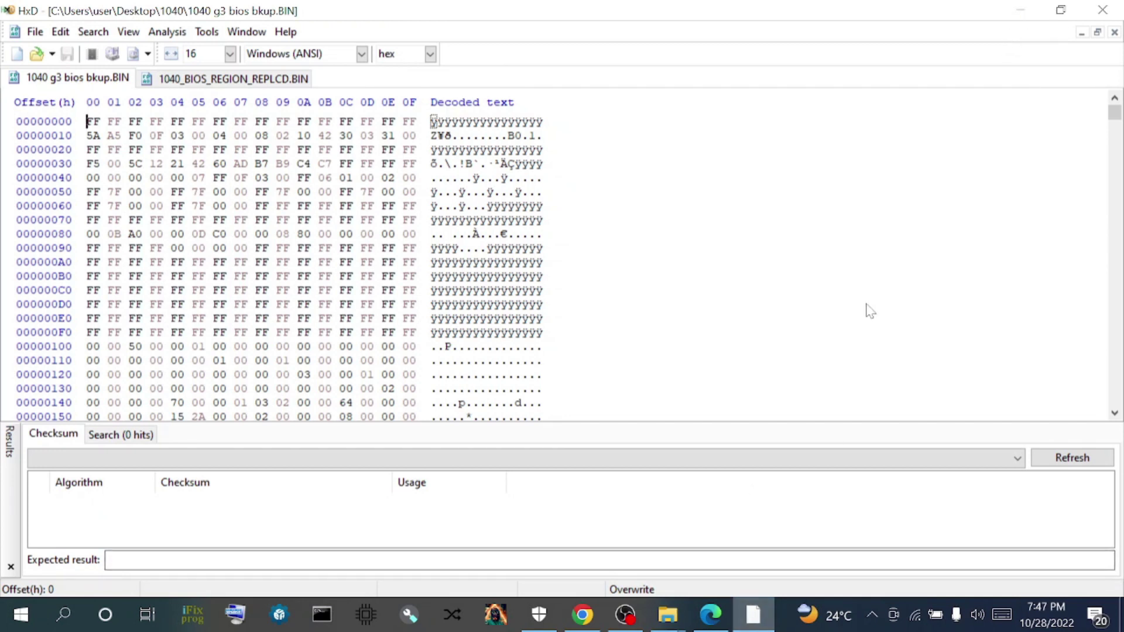
Step: Relaunch LBE++ and load 1040 g3 bios bkup.BIN to show its DMI data
{"action": "mouse_move", "coordinate": [667, 614]}
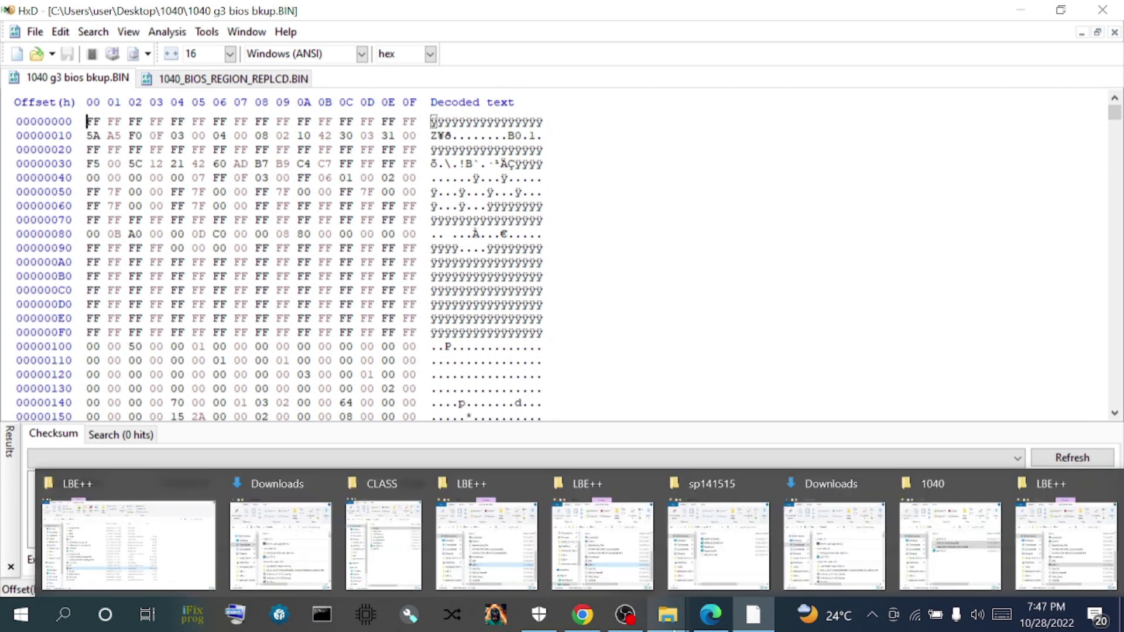
{"action": "left_click", "coordinate": [591, 521]}
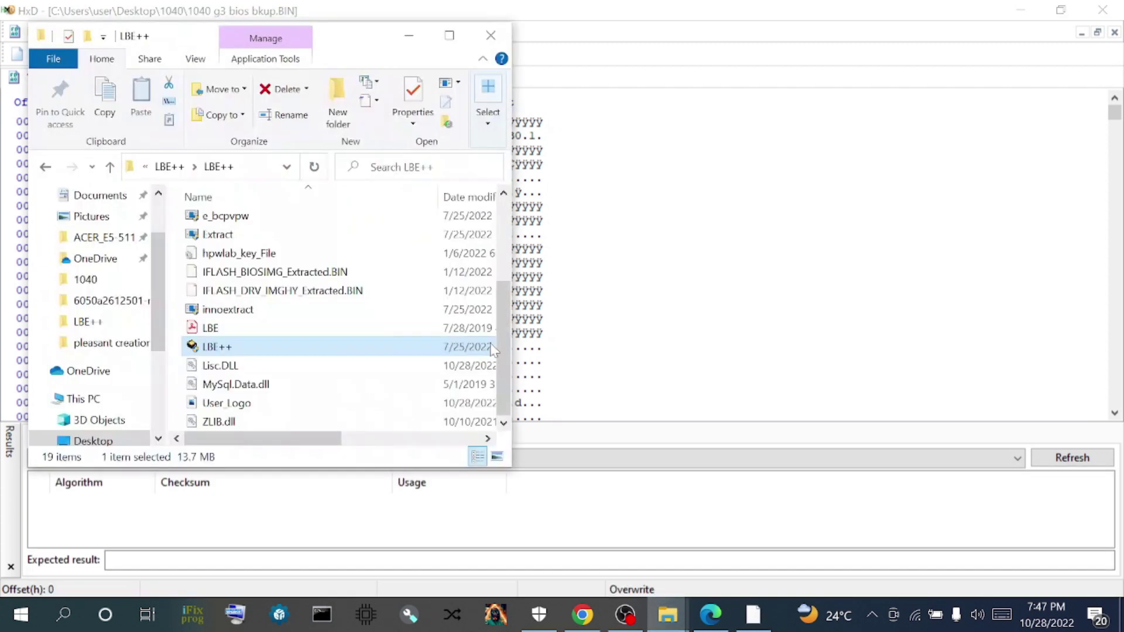
{"action": "double_click", "coordinate": [300, 349]}
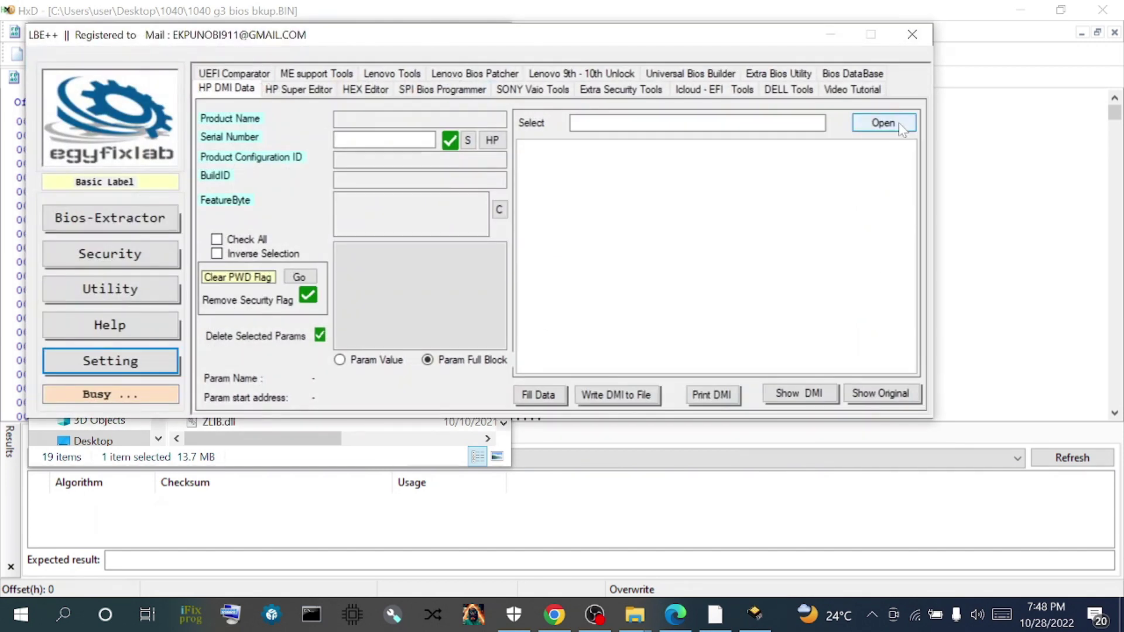
{"action": "left_click", "coordinate": [883, 122]}
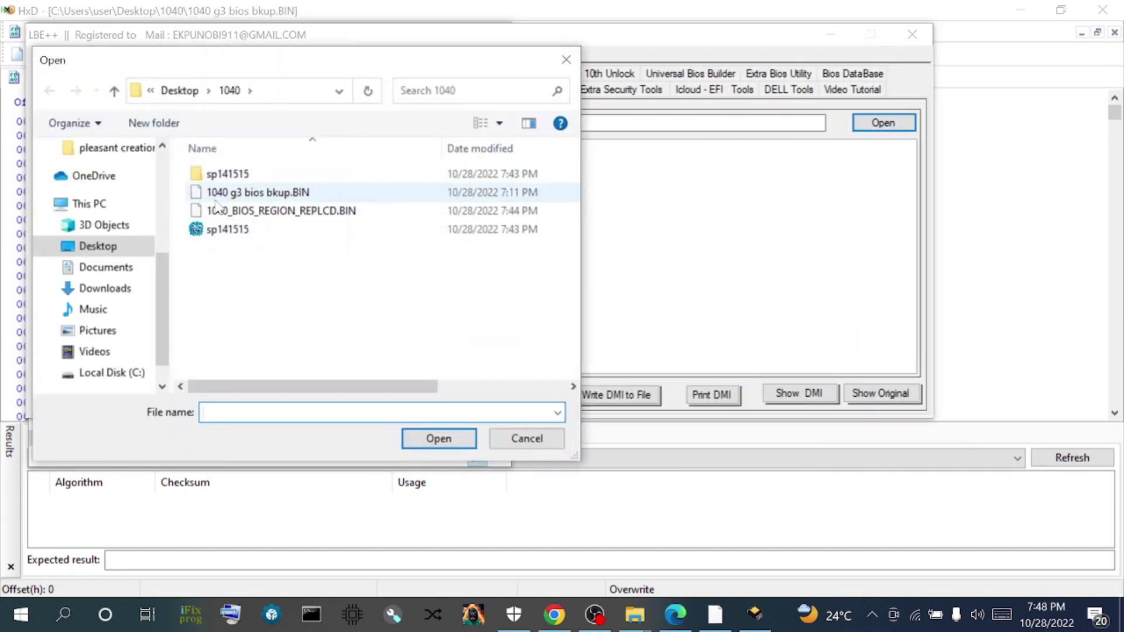
{"action": "double_click", "coordinate": [232, 193]}
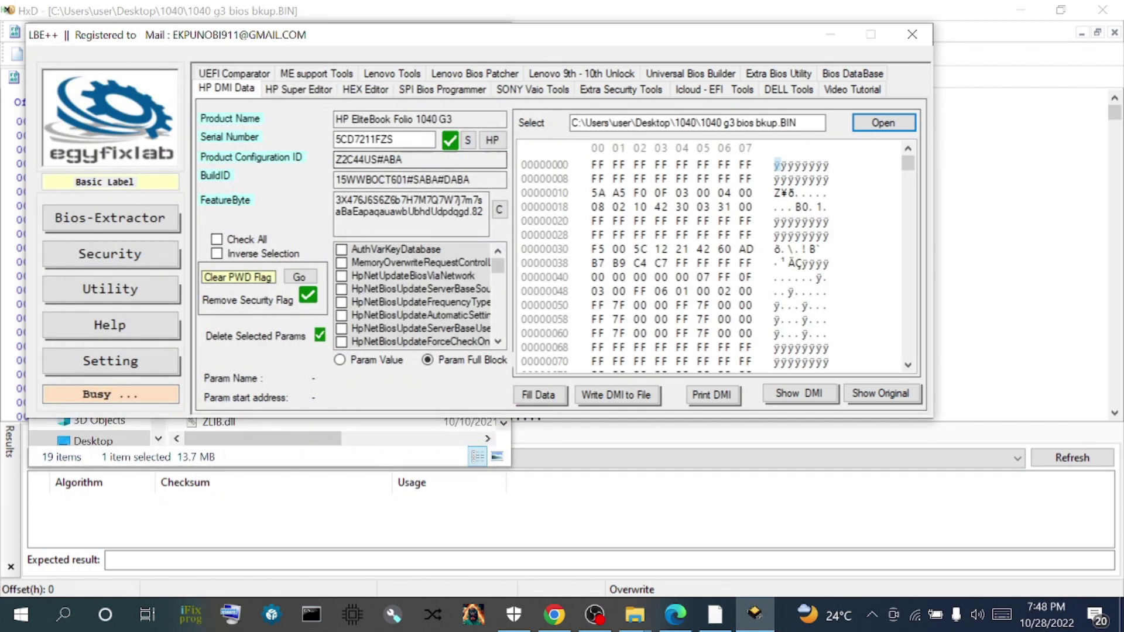
Step: Copy the Serial Number value, then minimize LBE++ and the folder window to reveal HxD
{"action": "left_click_drag", "start_coordinate": [389, 140], "coordinate": [340, 139]}
{"action": "right_click", "coordinate": [344, 139]}
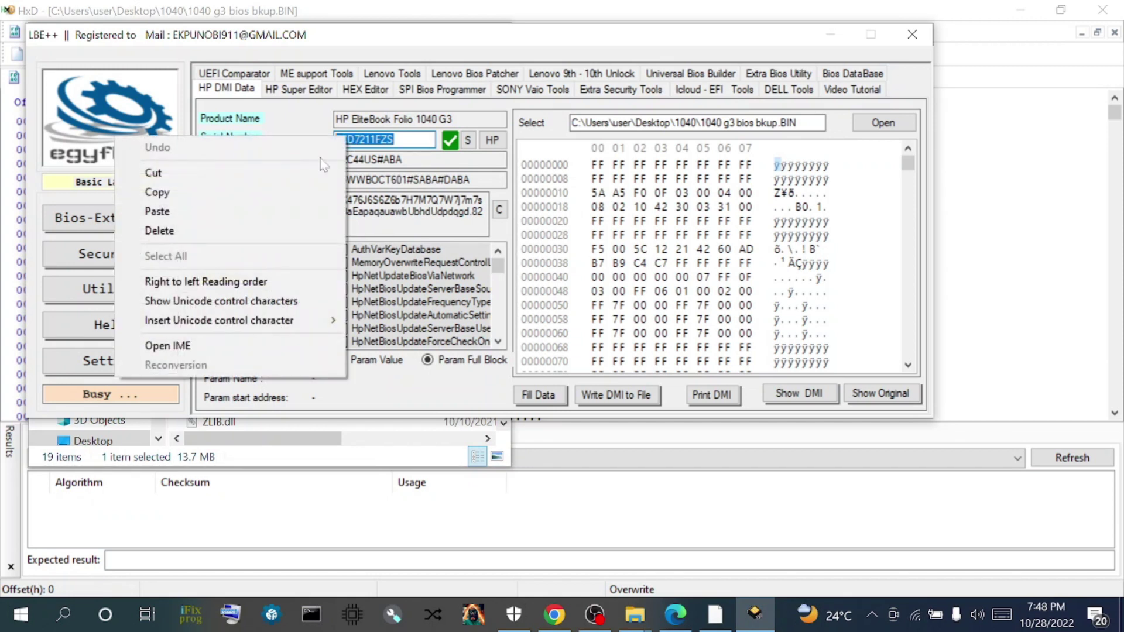
{"action": "left_click", "coordinate": [218, 202]}
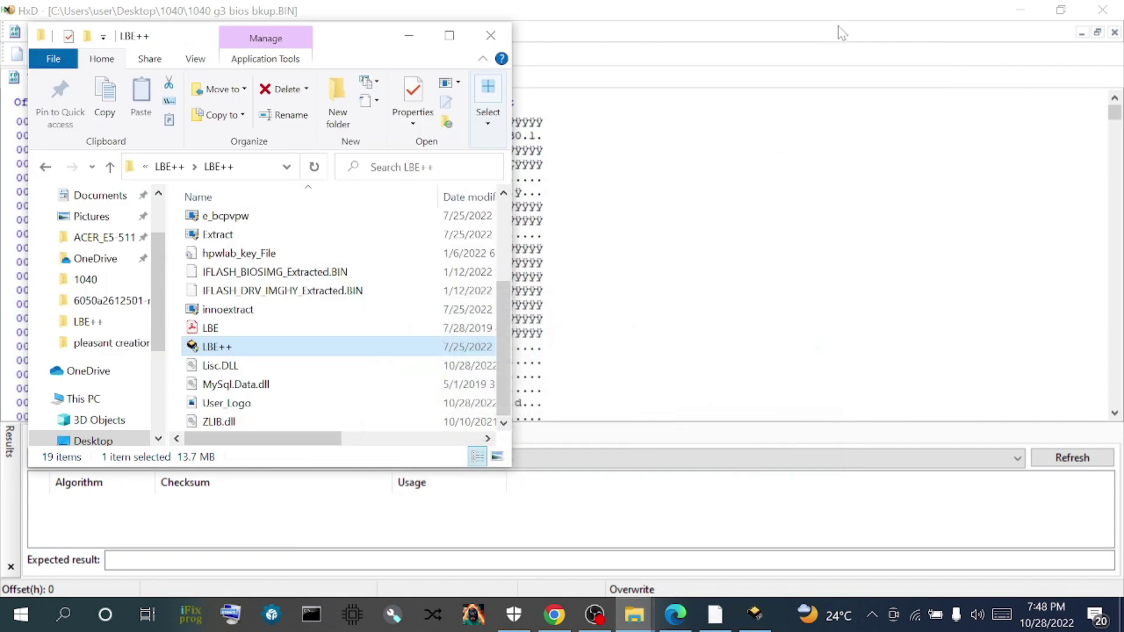
{"action": "left_click", "coordinate": [830, 34]}
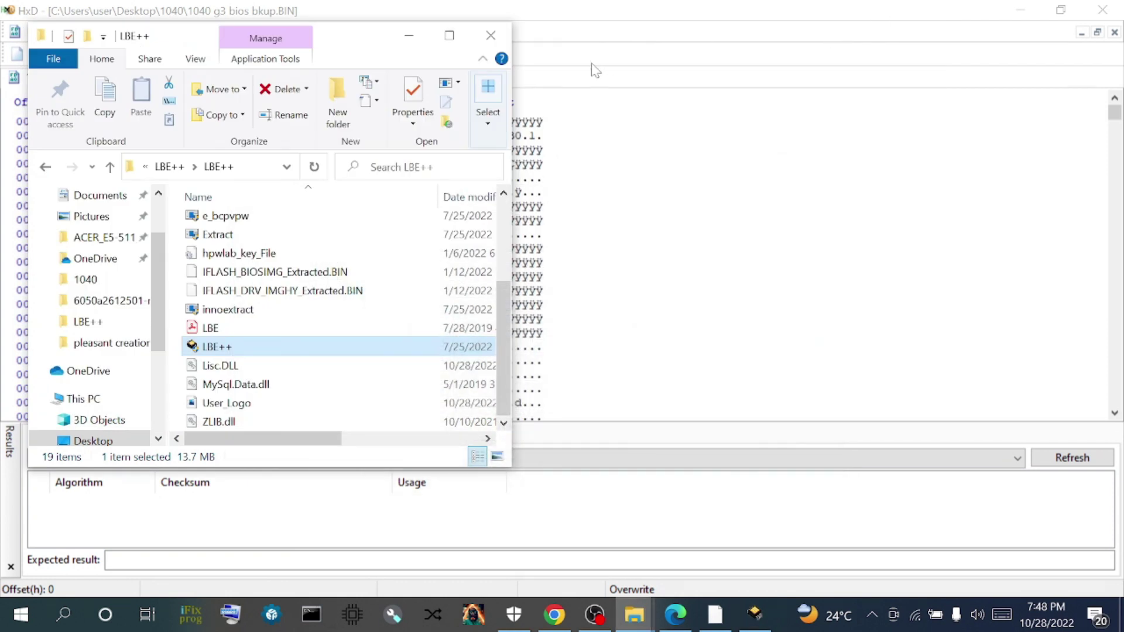
{"action": "left_click", "coordinate": [409, 35]}
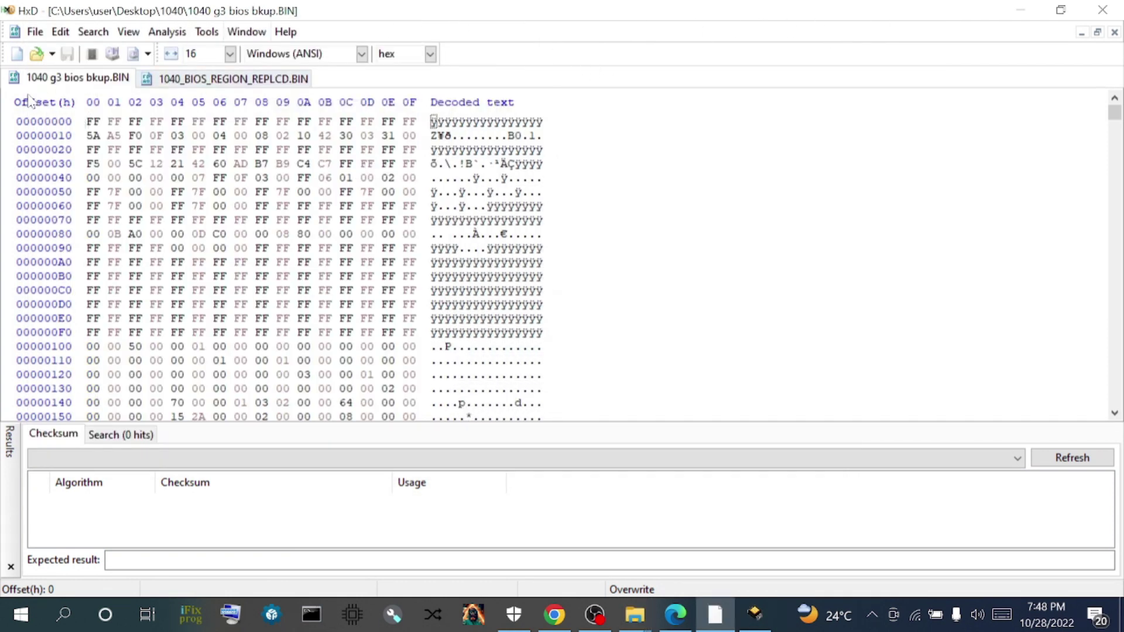
Step: Find all case-sensitive UTF-16 LE matches of the pasted serial in the backup (2 hits), then view 1040_BIOS_REGION_REPLCD.BIN
{"action": "left_click", "coordinate": [97, 35]}
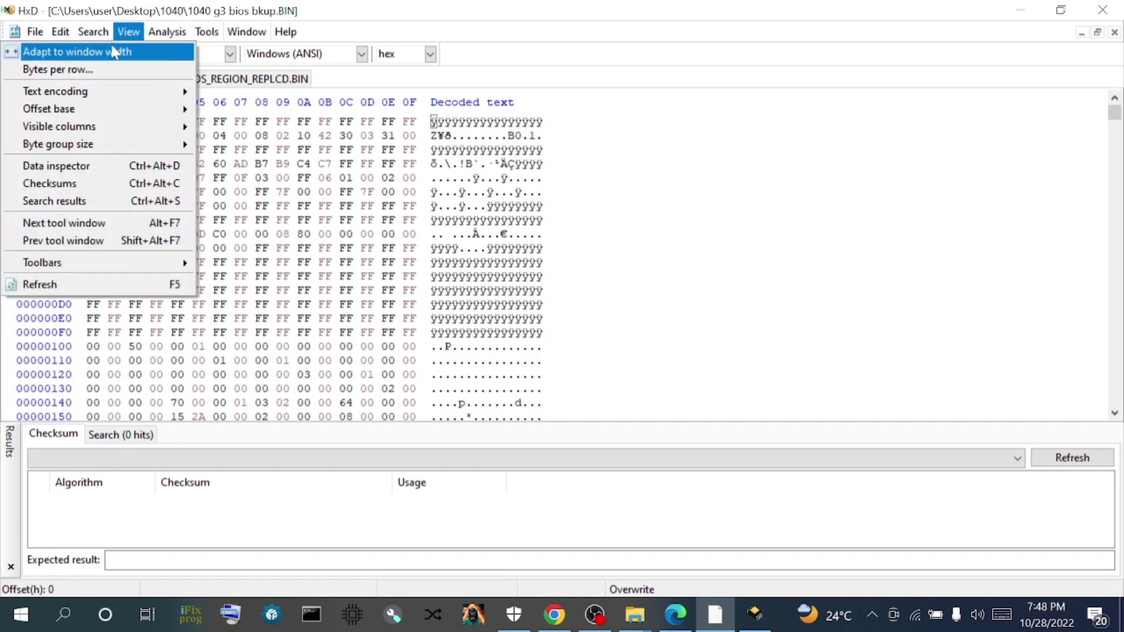
{"action": "left_click", "coordinate": [71, 51]}
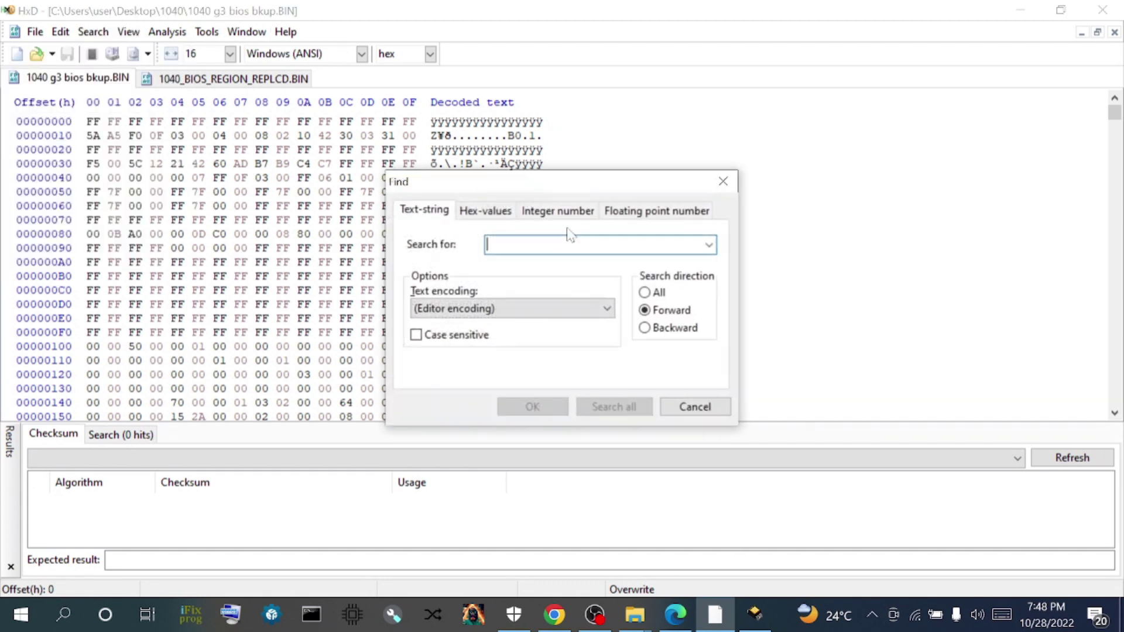
{"action": "right_click", "coordinate": [530, 244]}
{"action": "left_click", "coordinate": [510, 320]}
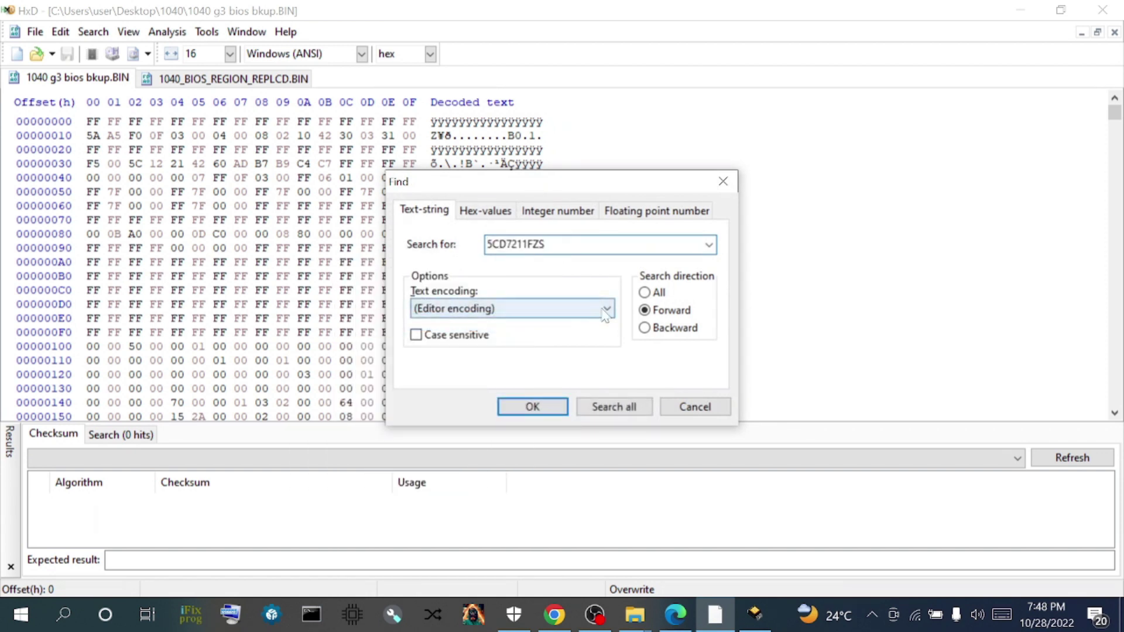
{"action": "left_click", "coordinate": [425, 306]}
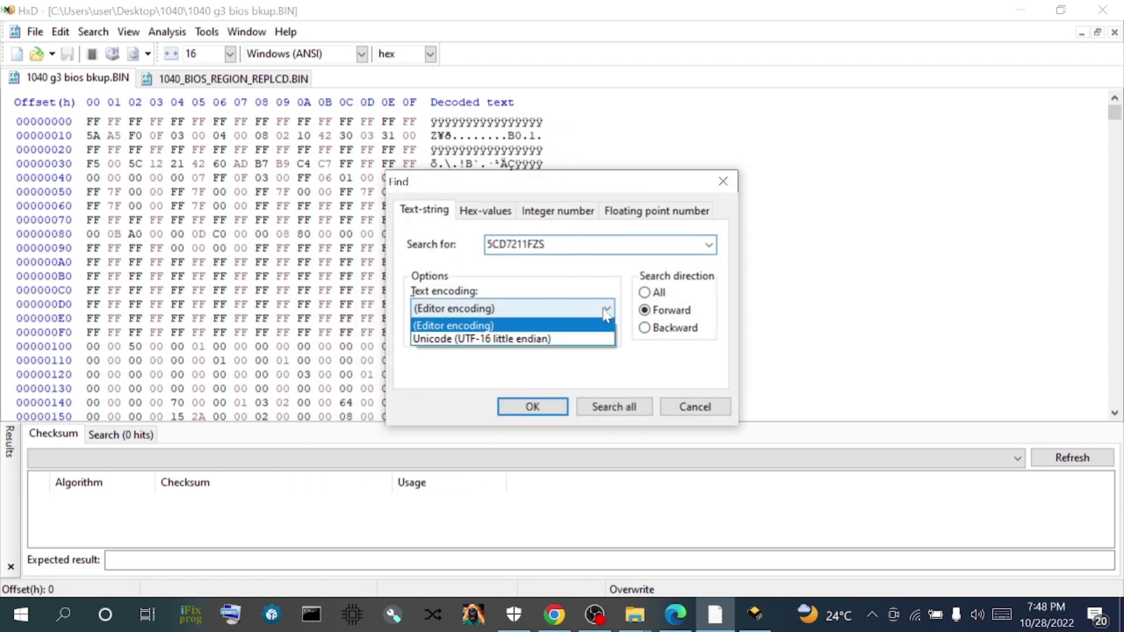
{"action": "left_click", "coordinate": [457, 340]}
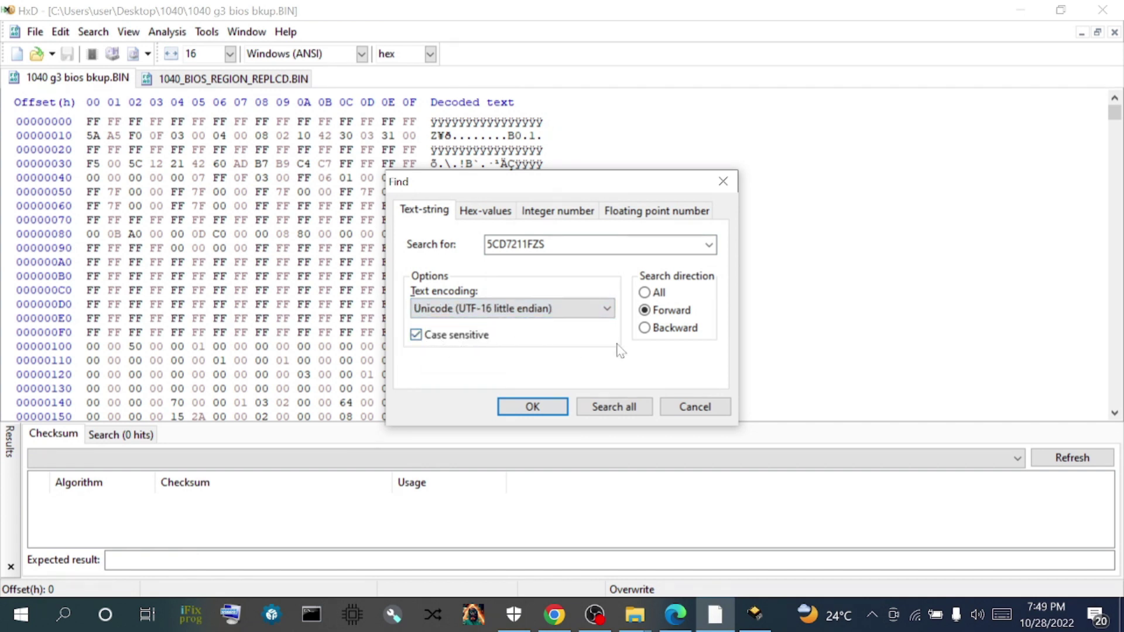
{"action": "left_click", "coordinate": [606, 407]}
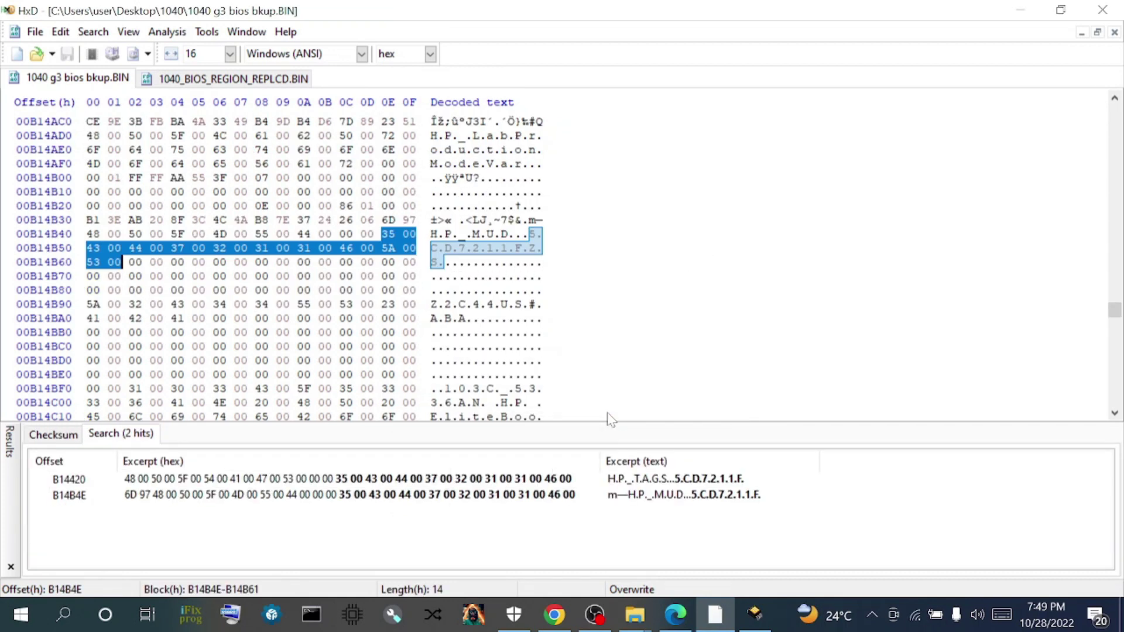
{"action": "left_click", "coordinate": [192, 82]}
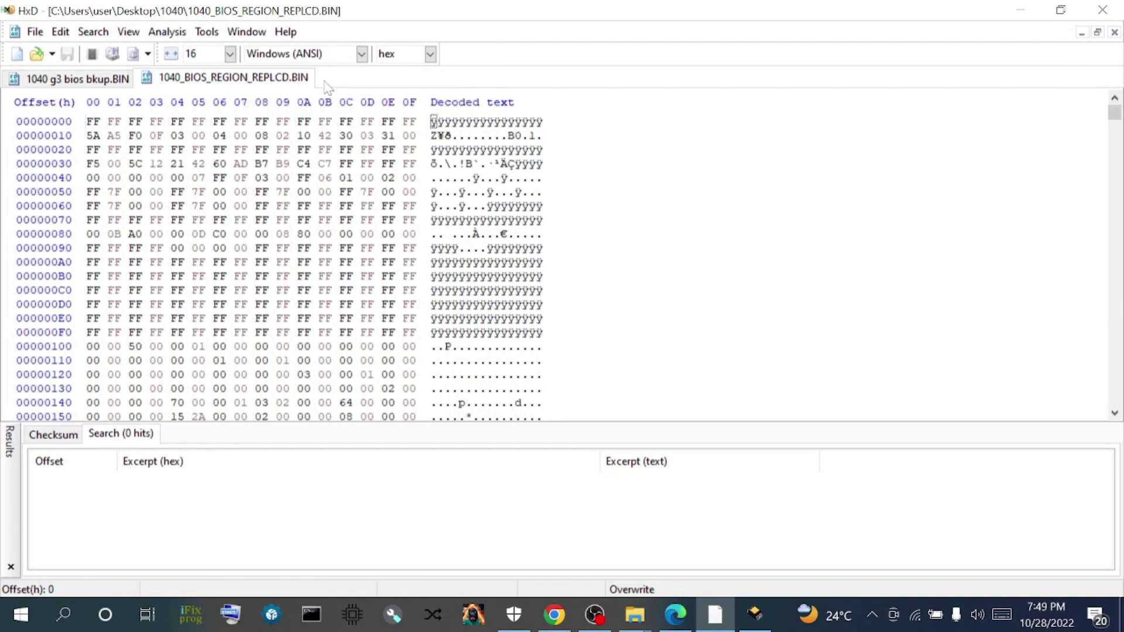
Step: Search 1040_BIOS_REGION_REPLCD.BIN for the serial and dismiss the not-found message
{"action": "left_click", "coordinate": [86, 34]}
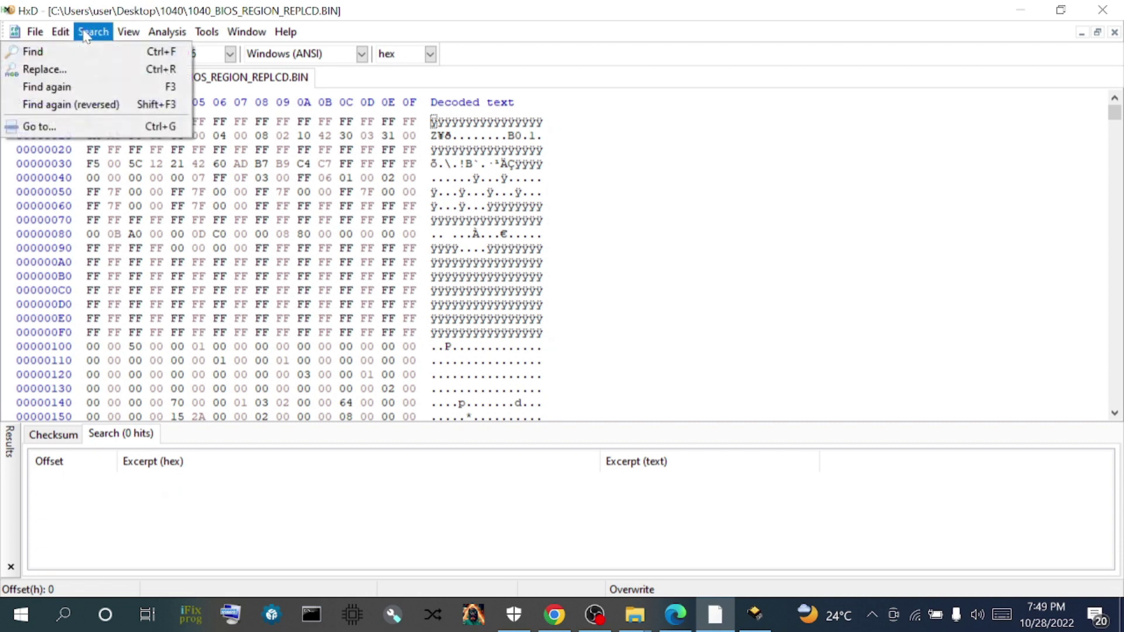
{"action": "left_click", "coordinate": [86, 51]}
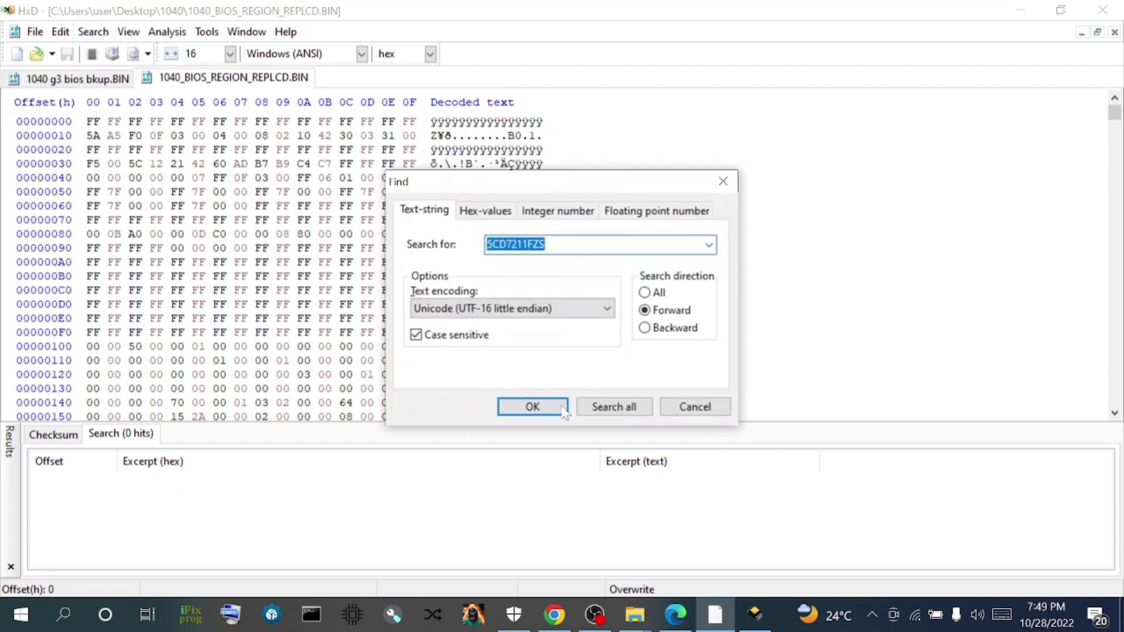
{"action": "left_click", "coordinate": [635, 411]}
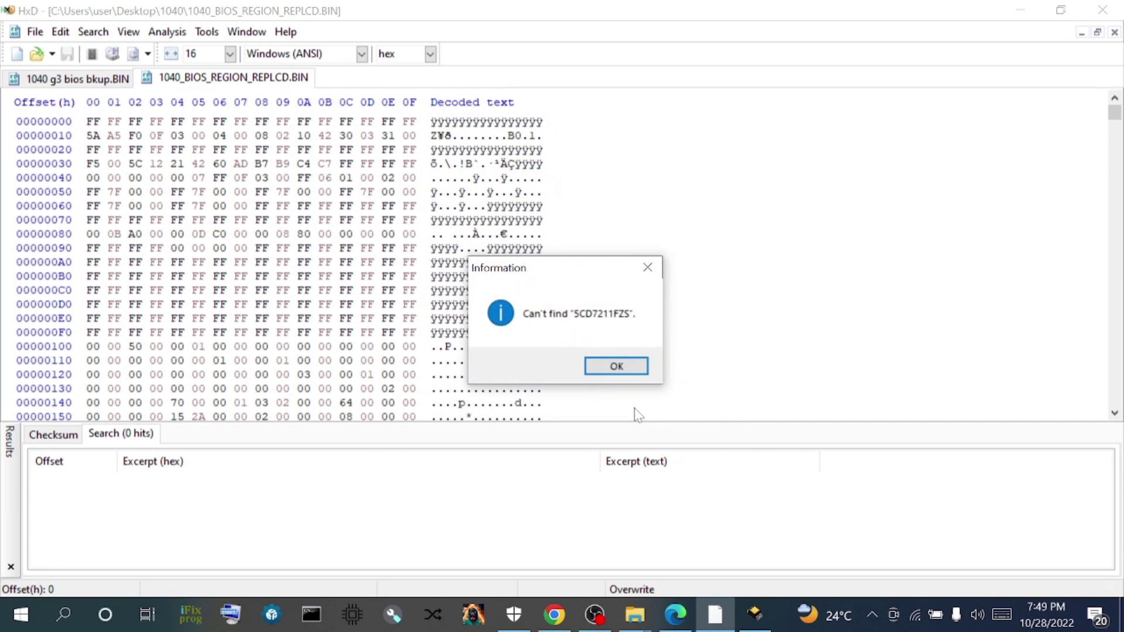
{"action": "left_click", "coordinate": [621, 372]}
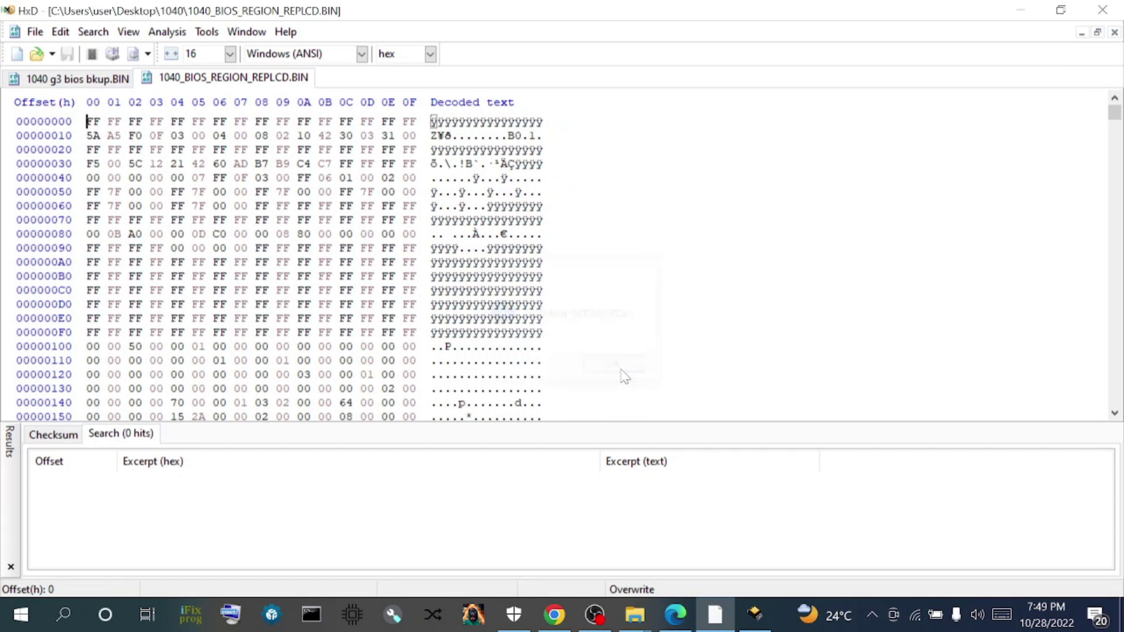
Step: Copy the selected serial-number bytes from the backup image, then minimise HxD
{"action": "left_click", "coordinate": [77, 78]}
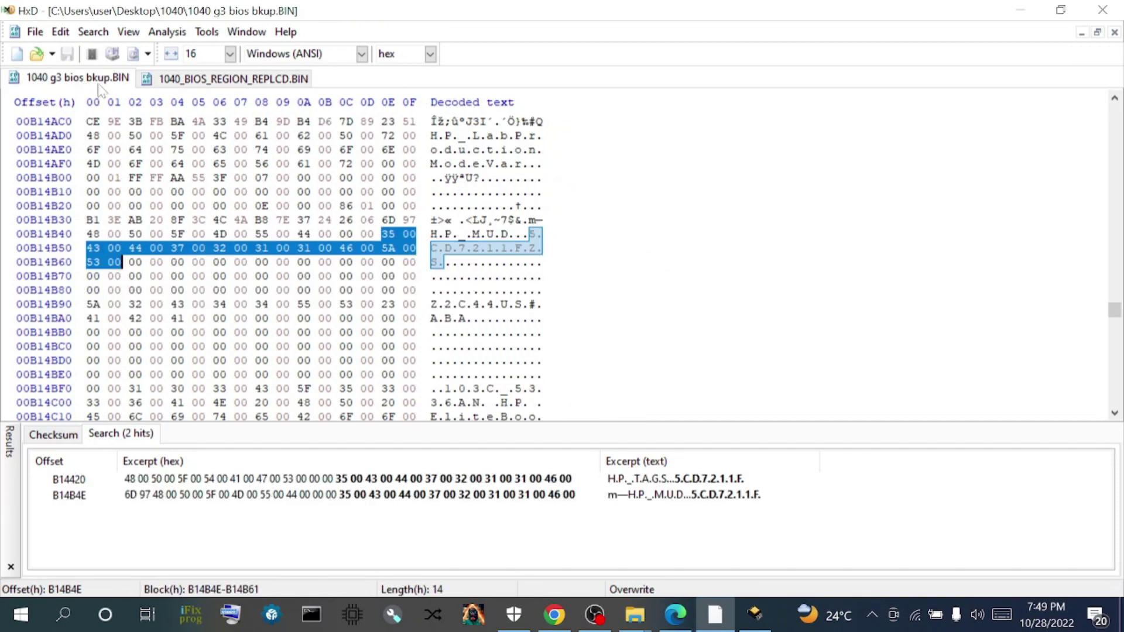
{"action": "right_click", "coordinate": [393, 236]}
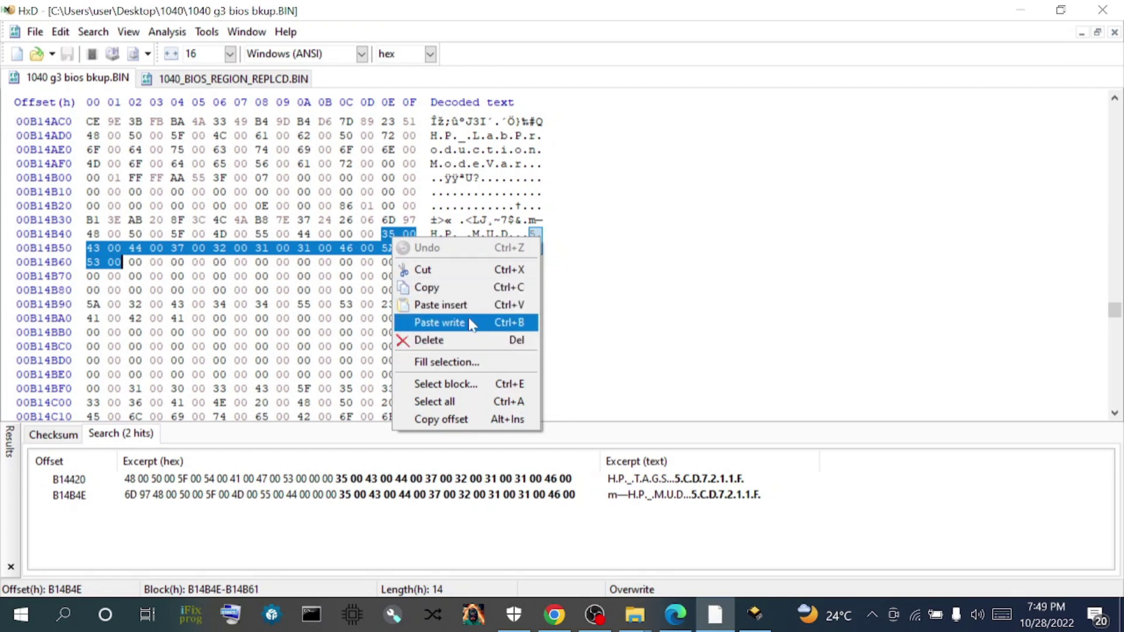
{"action": "left_click", "coordinate": [439, 289]}
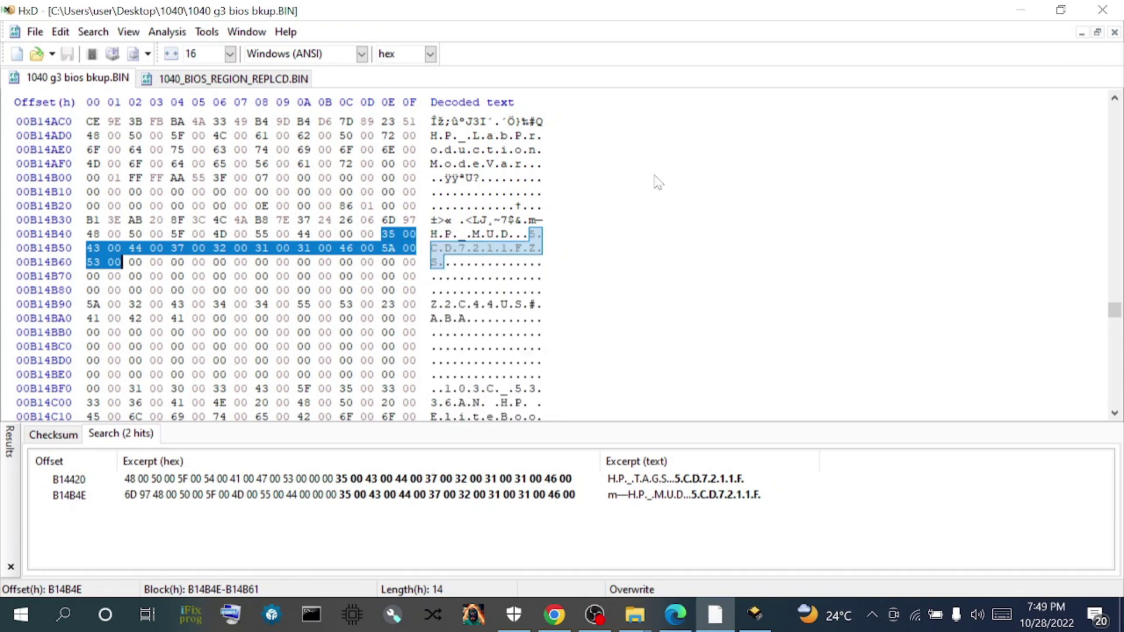
{"action": "left_click", "coordinate": [1029, 9]}
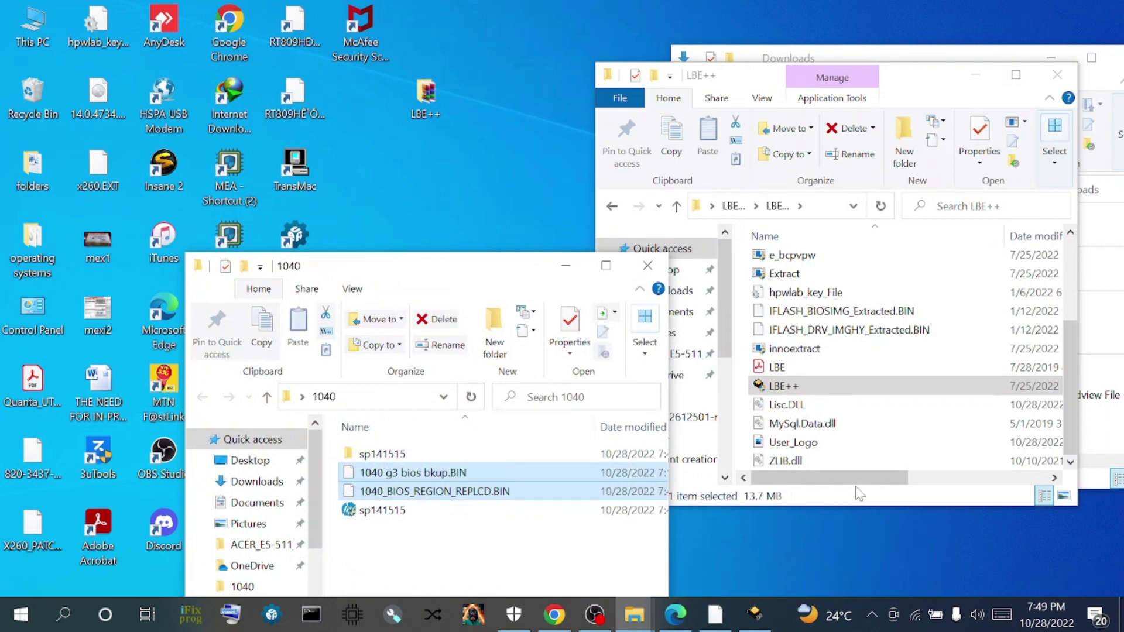
Step: Open 1040_BIOS_REGION_REPLCD.BIN in UEFITool by dropping it on the shortcut, and move its window aside
{"action": "left_click_drag", "start_coordinate": [516, 273], "coordinate": [1008, 86]}
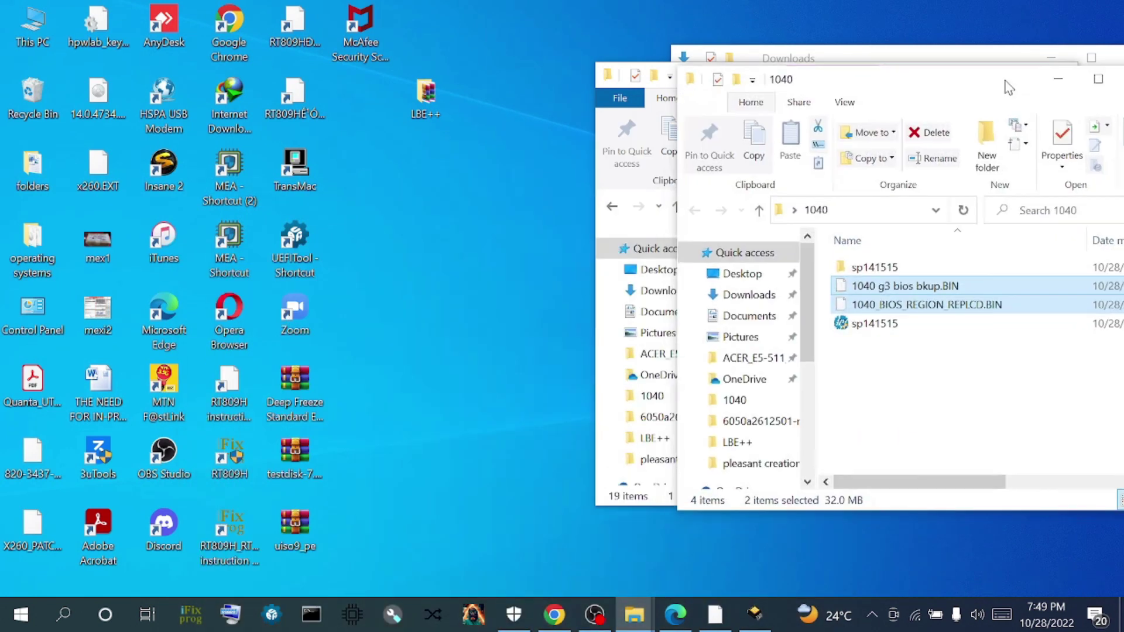
{"action": "left_click", "coordinate": [906, 384]}
{"action": "left_click_drag", "start_coordinate": [887, 310], "coordinate": [300, 261]}
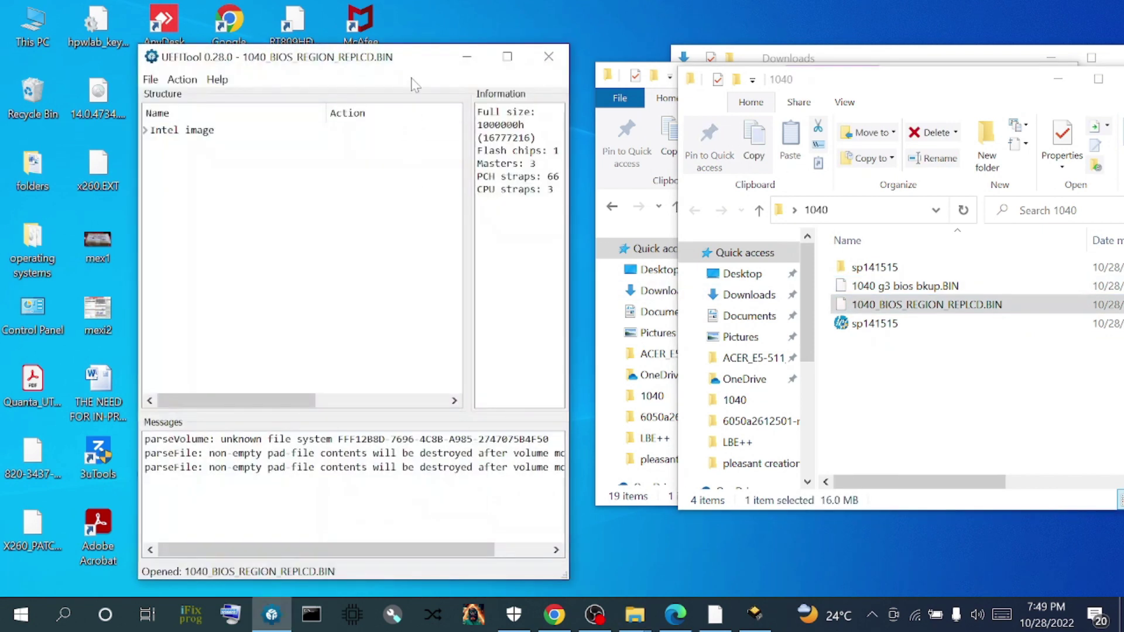
{"action": "left_click_drag", "start_coordinate": [412, 67], "coordinate": [407, 359]}
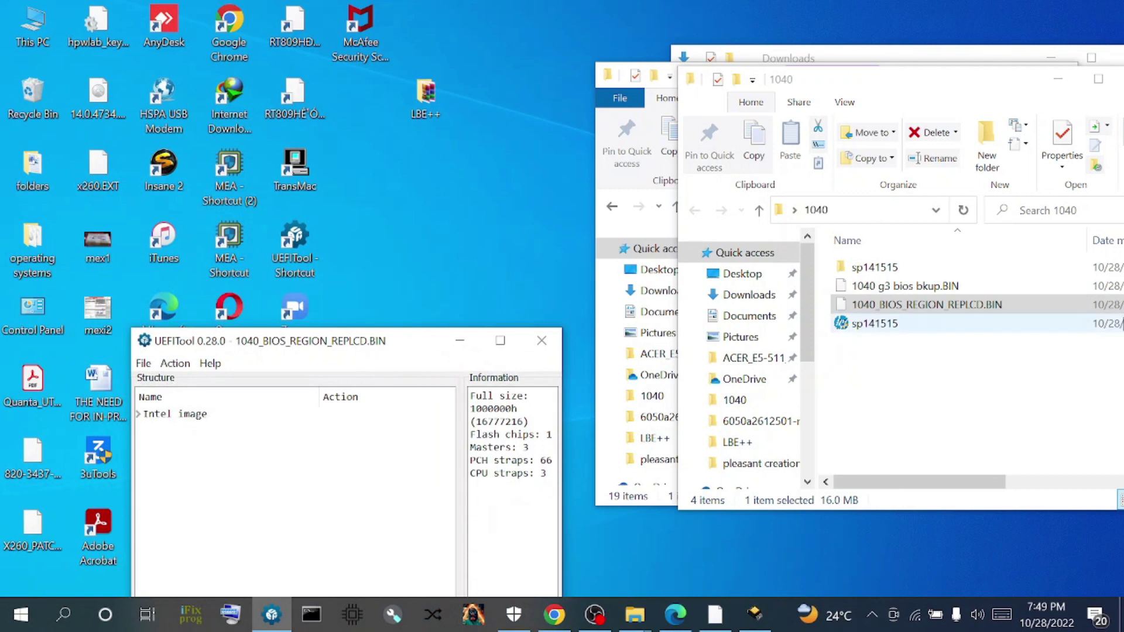
Step: Open 1040 g3 bios bkup.BIN in a second UEFITool window beside the first, expanding its Intel image
{"action": "left_click_drag", "start_coordinate": [889, 287], "coordinate": [303, 265]}
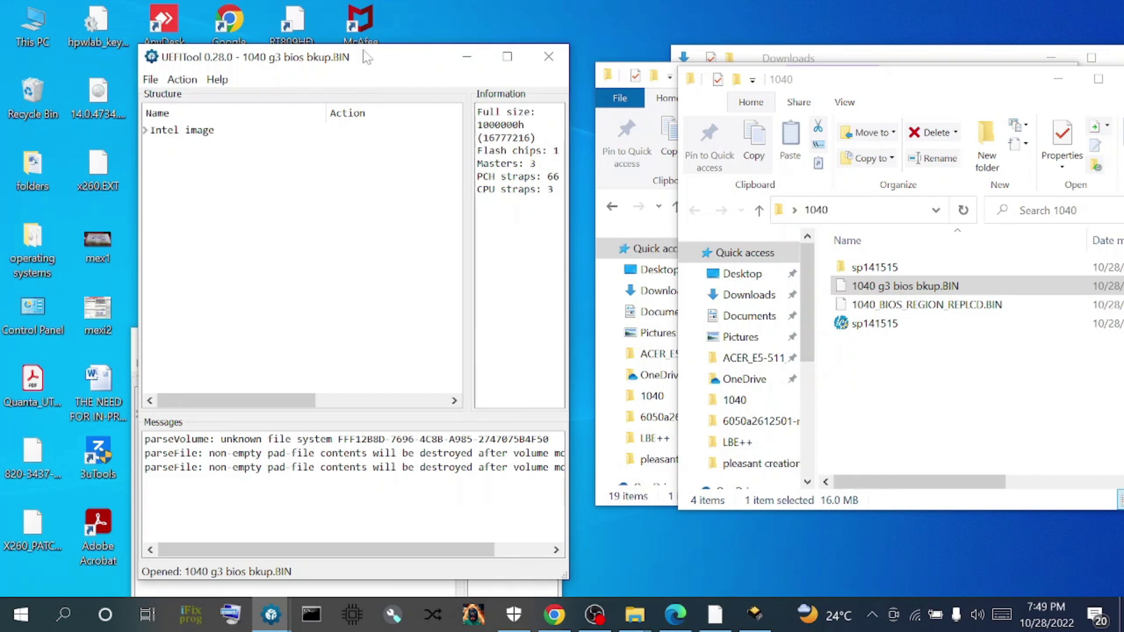
{"action": "left_click_drag", "start_coordinate": [363, 50], "coordinate": [717, 47]}
{"action": "left_click_drag", "start_coordinate": [355, 347], "coordinate": [286, 62]}
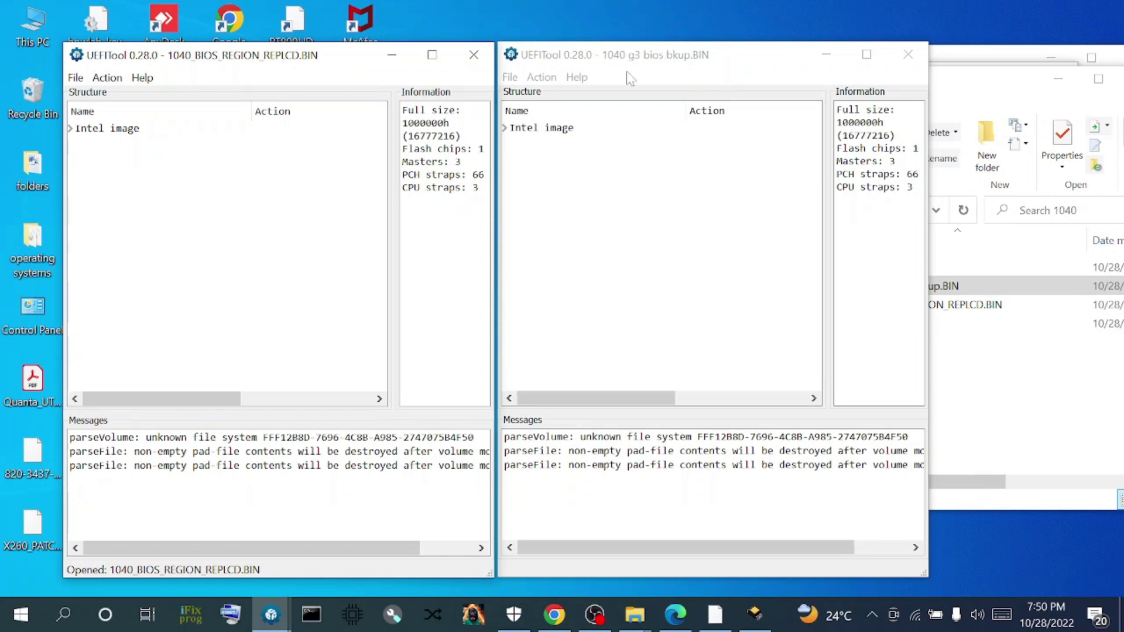
{"action": "left_click", "coordinate": [507, 129]}
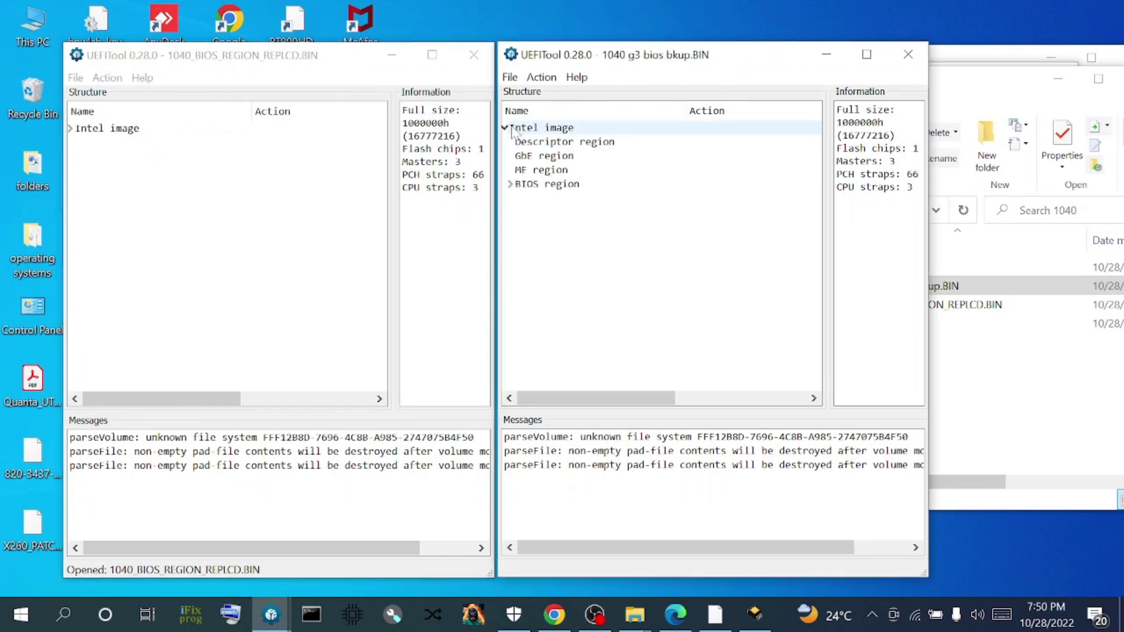
Step: Expand the backup's BIOS region to list its volumes and clear the Messages list
{"action": "left_click", "coordinate": [511, 184]}
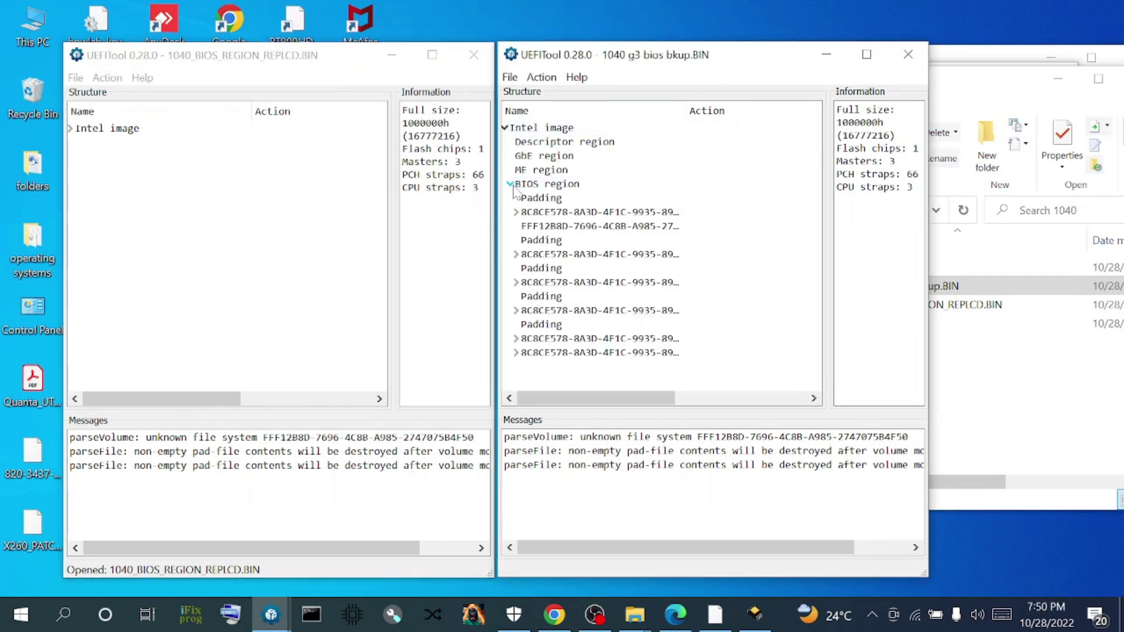
{"action": "right_click", "coordinate": [590, 496]}
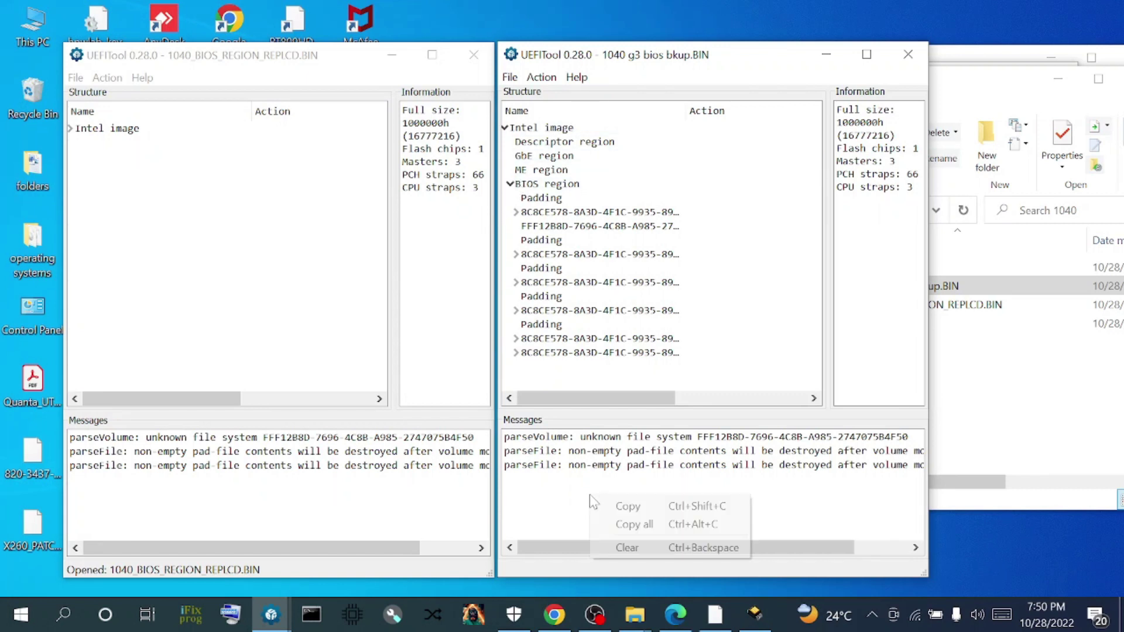
{"action": "left_click", "coordinate": [626, 547]}
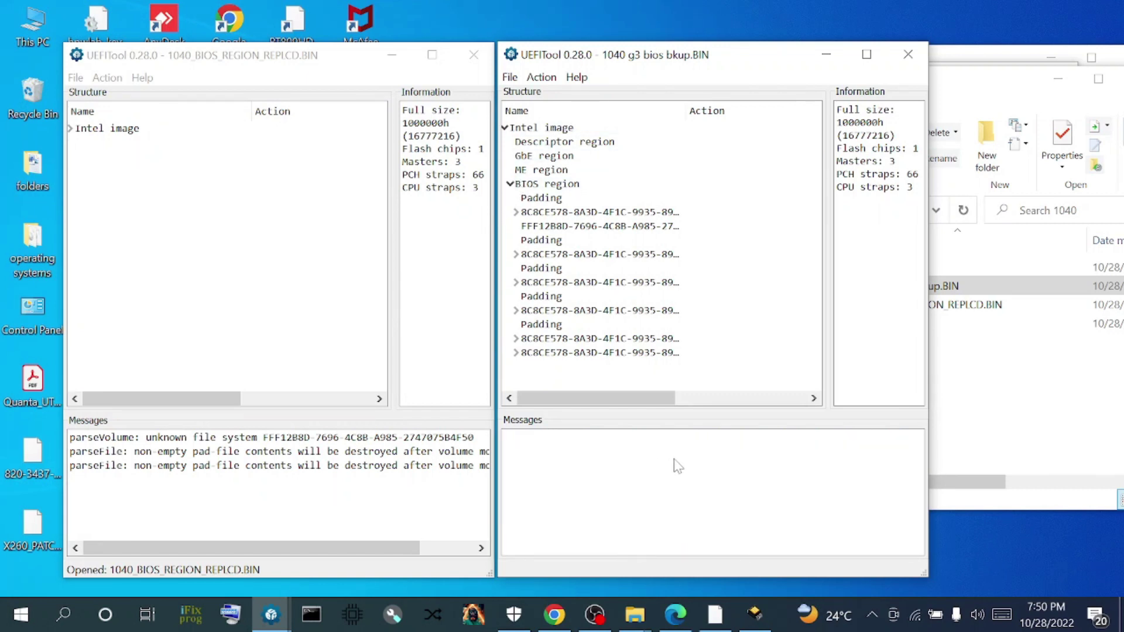
Step: Hex-search the backup for the pasted serial bytes and jump to the FFF12B8D volume match
{"action": "left_click", "coordinate": [511, 77]}
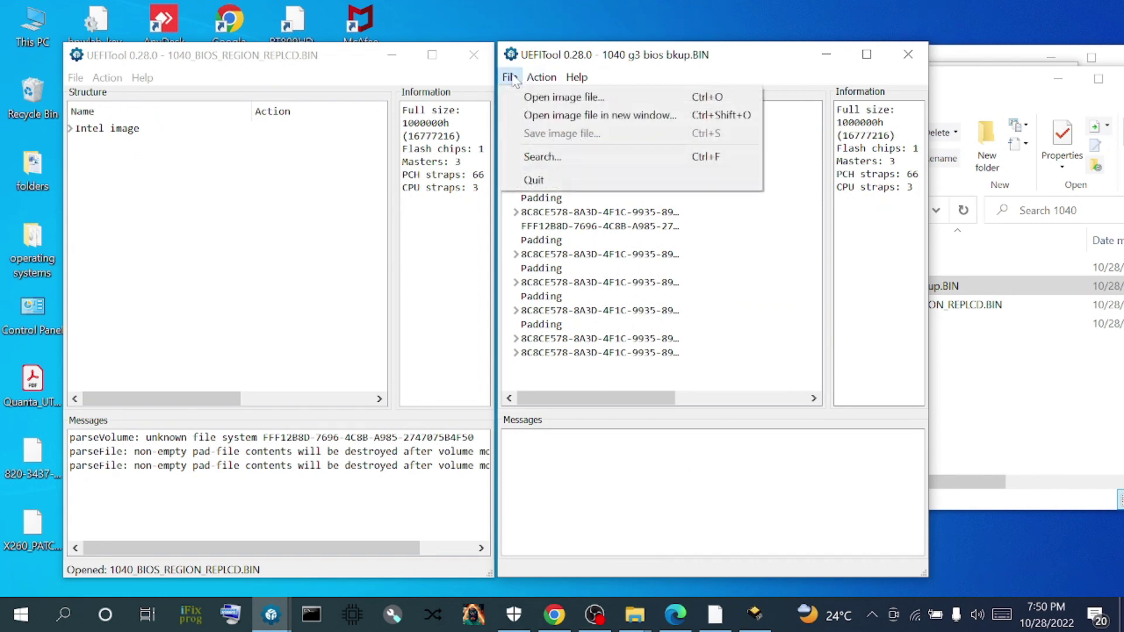
{"action": "left_click", "coordinate": [519, 155]}
{"action": "right_click", "coordinate": [687, 280]}
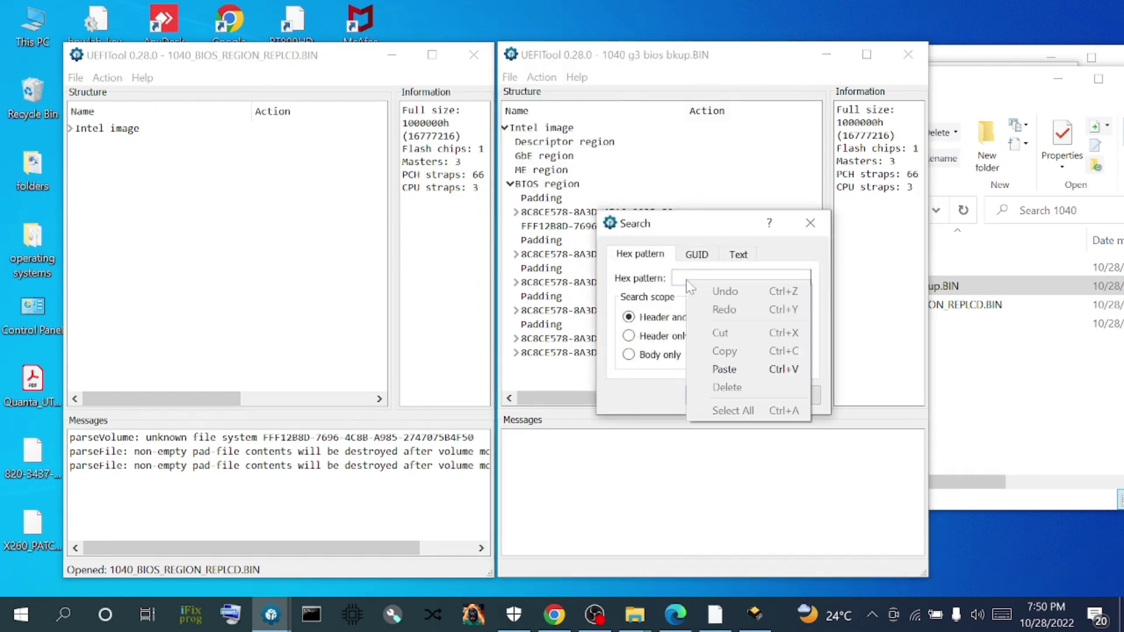
{"action": "left_click", "coordinate": [732, 373]}
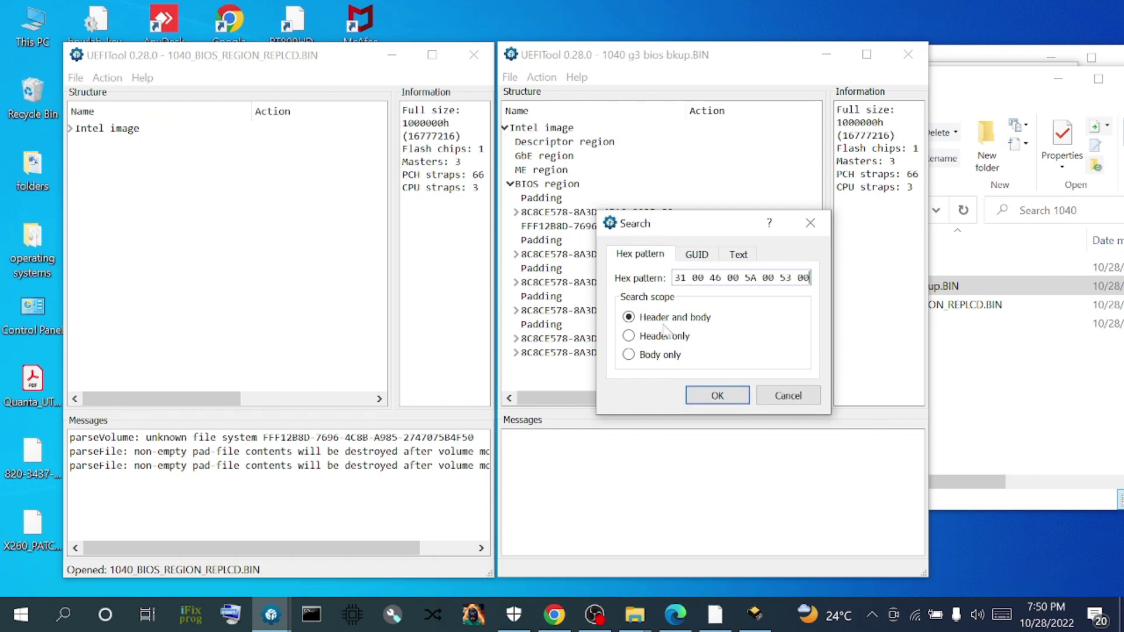
{"action": "left_click", "coordinate": [717, 396]}
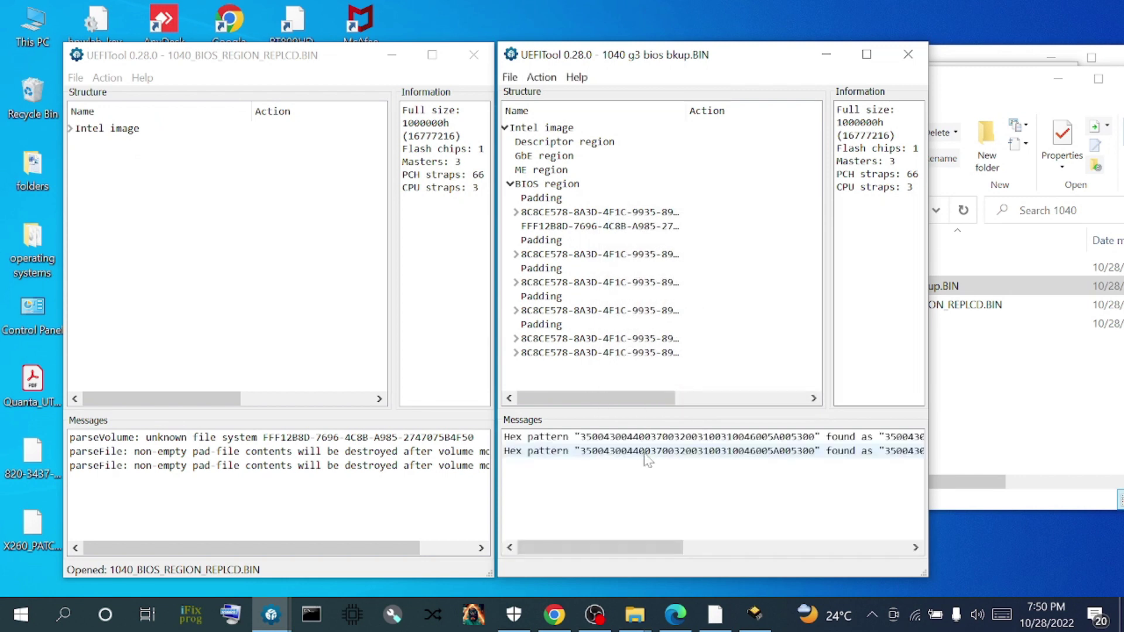
{"action": "left_click", "coordinate": [733, 439]}
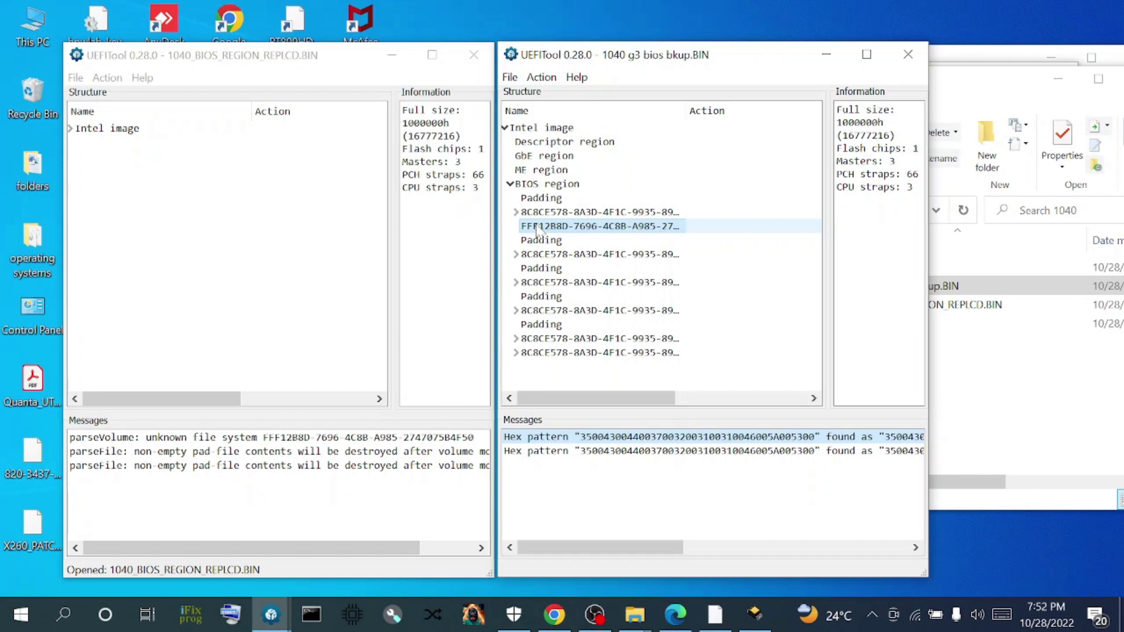
Step: Extract the FFF12B8D volume as is to Desktop\1040 as PADDING.VOL
{"action": "right_click", "coordinate": [536, 228]}
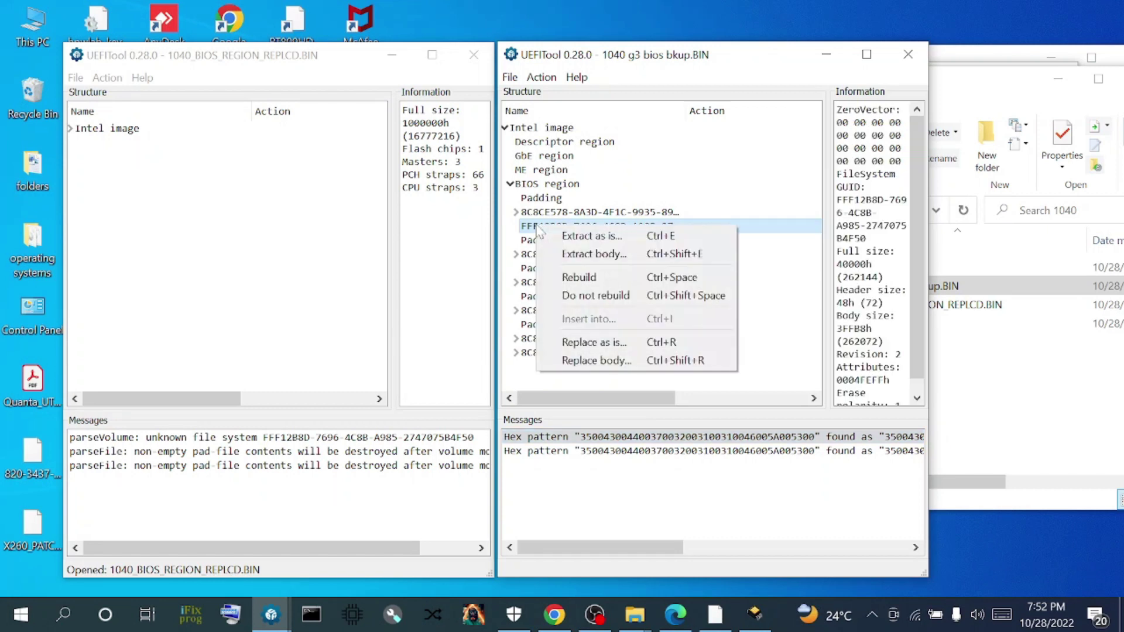
{"action": "left_click", "coordinate": [593, 236]}
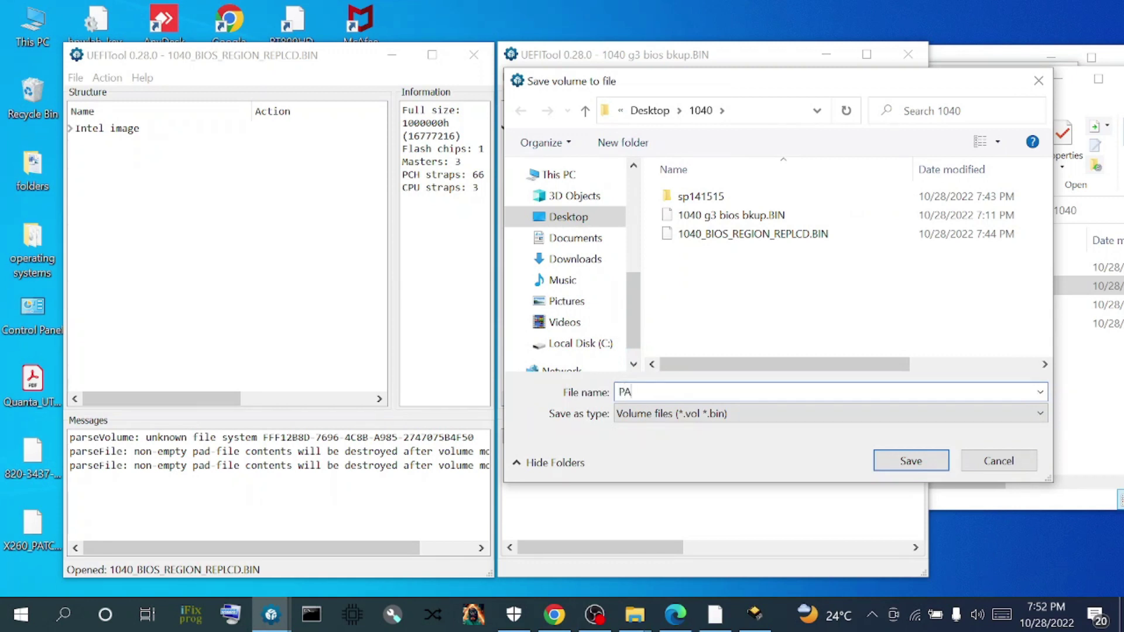
{"action": "type", "text": "PADDING"}
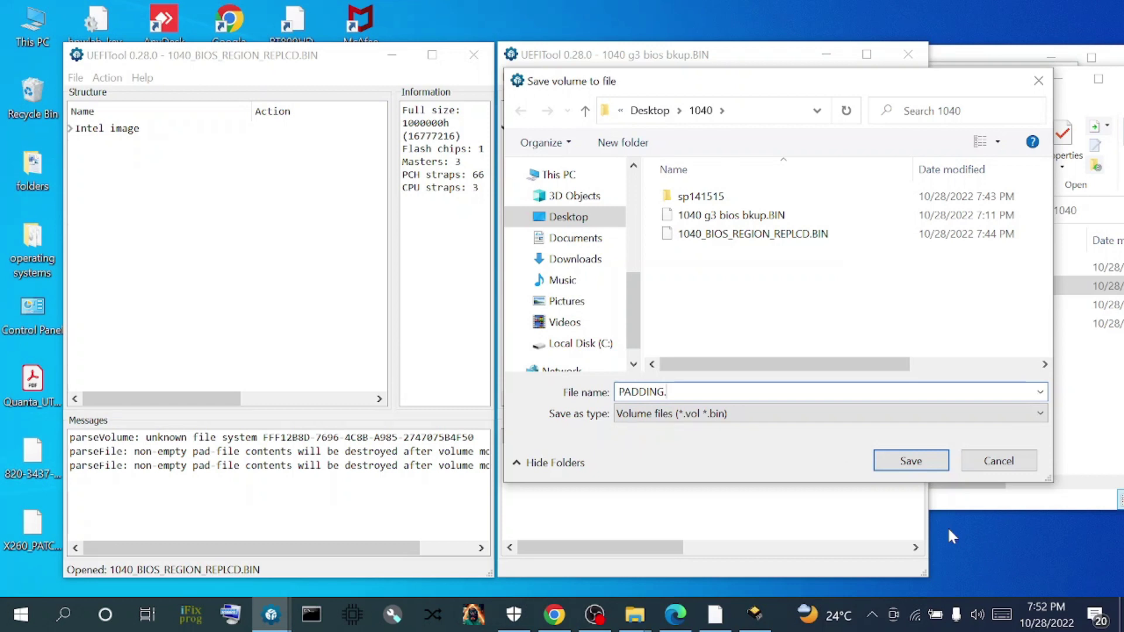
{"action": "type", "text": ".VOL"}
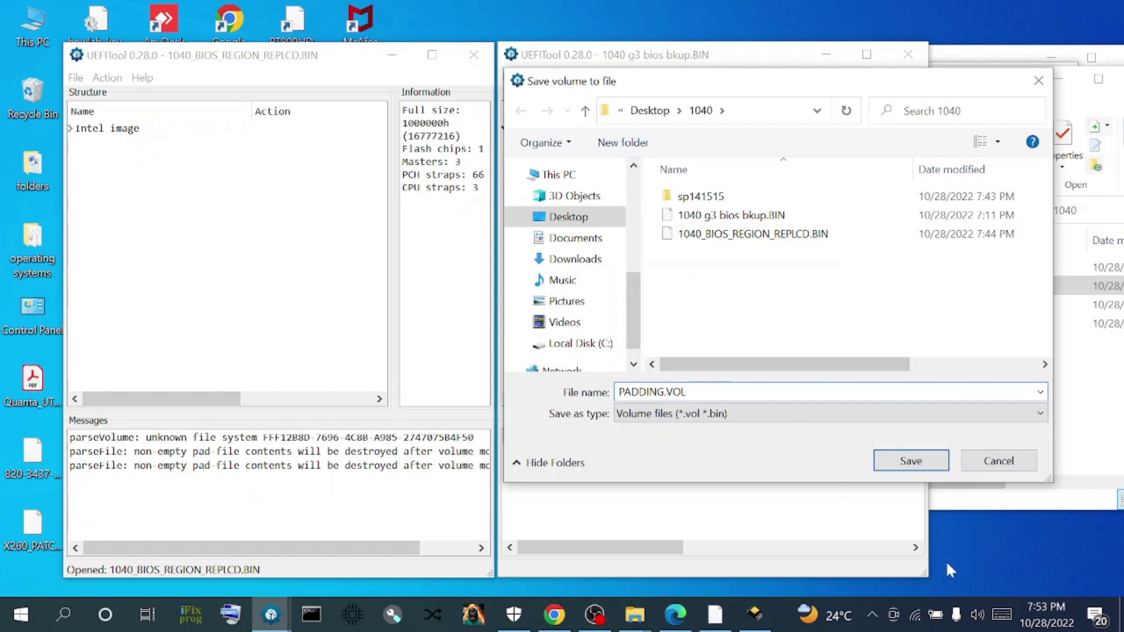
{"action": "left_click", "coordinate": [910, 461]}
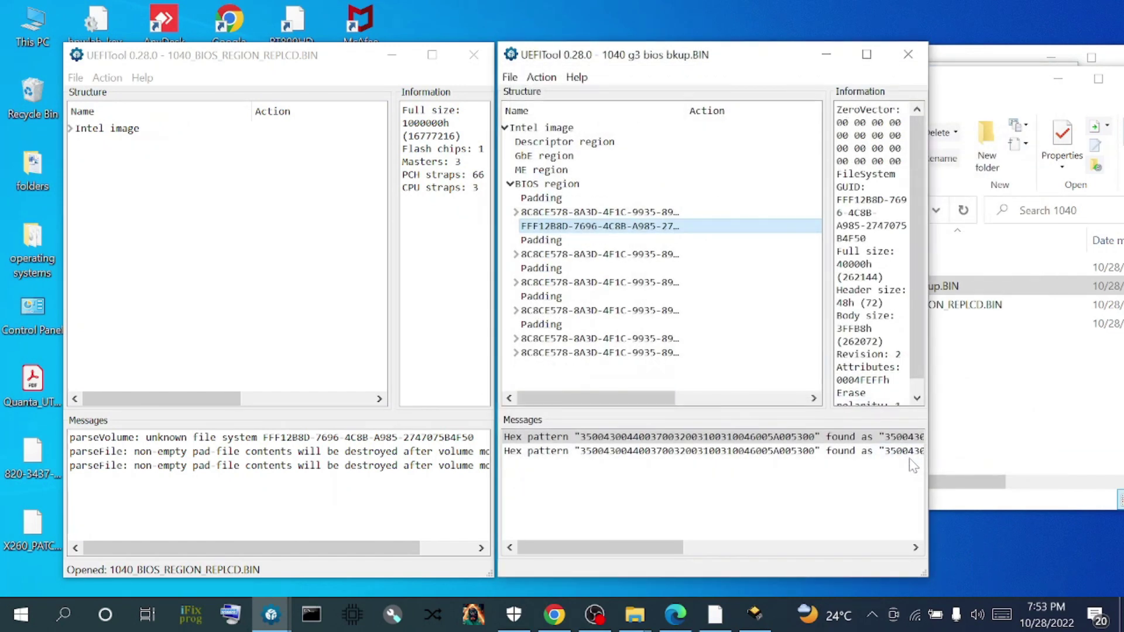
Step: In the new-region image, expand the Intel image and BIOS region, then select the FFF12B8D volume
{"action": "double_click", "coordinate": [98, 128]}
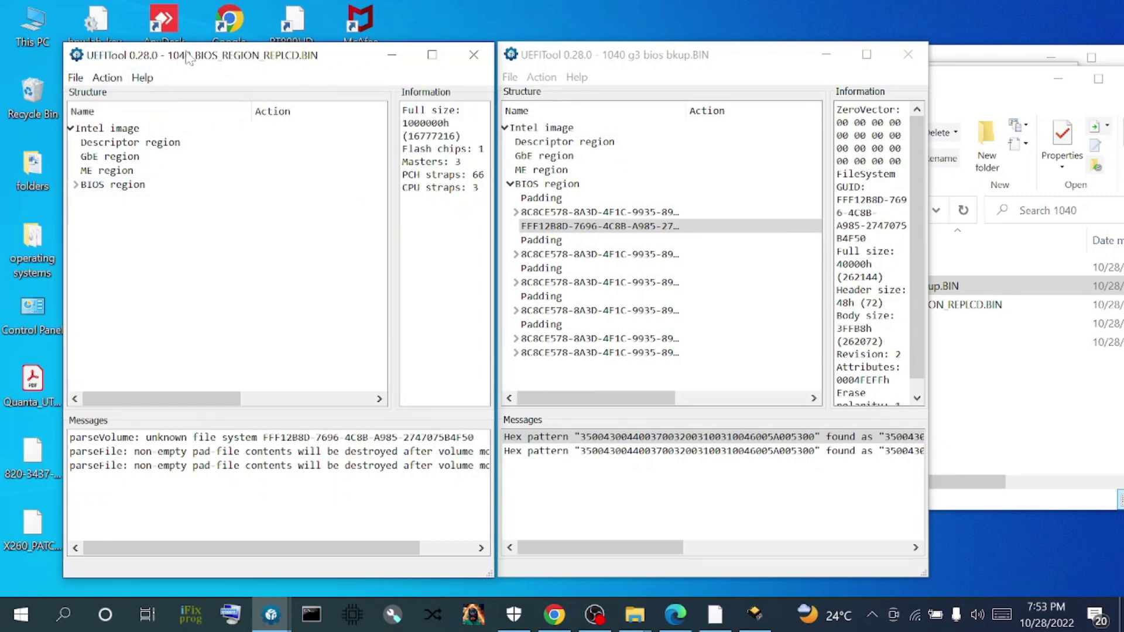
{"action": "left_click", "coordinate": [77, 186]}
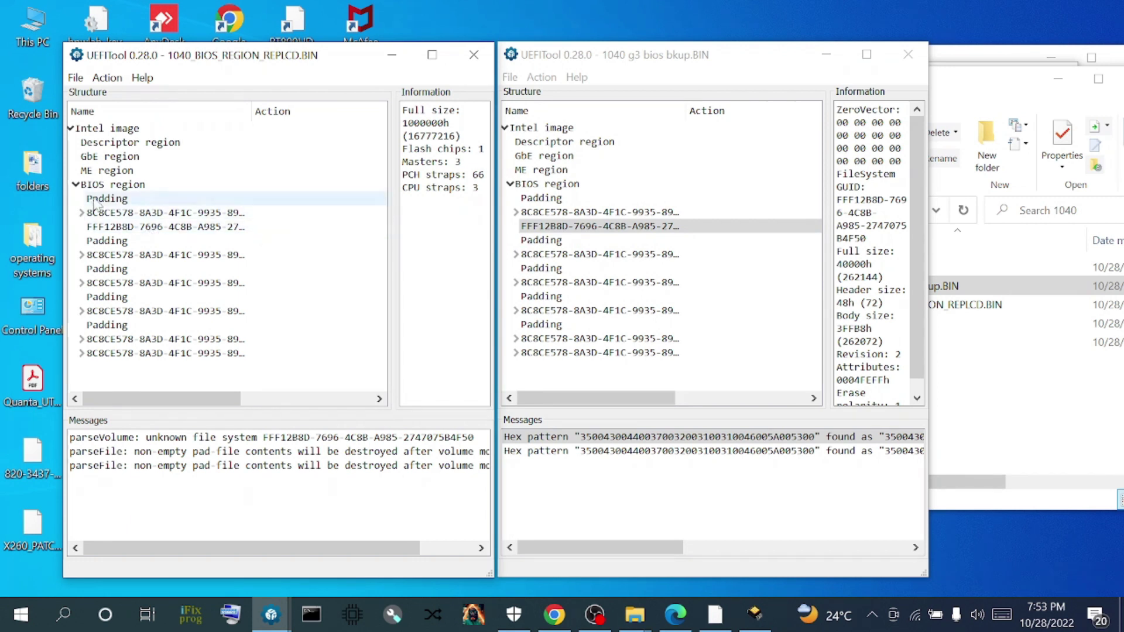
{"action": "left_click", "coordinate": [121, 227]}
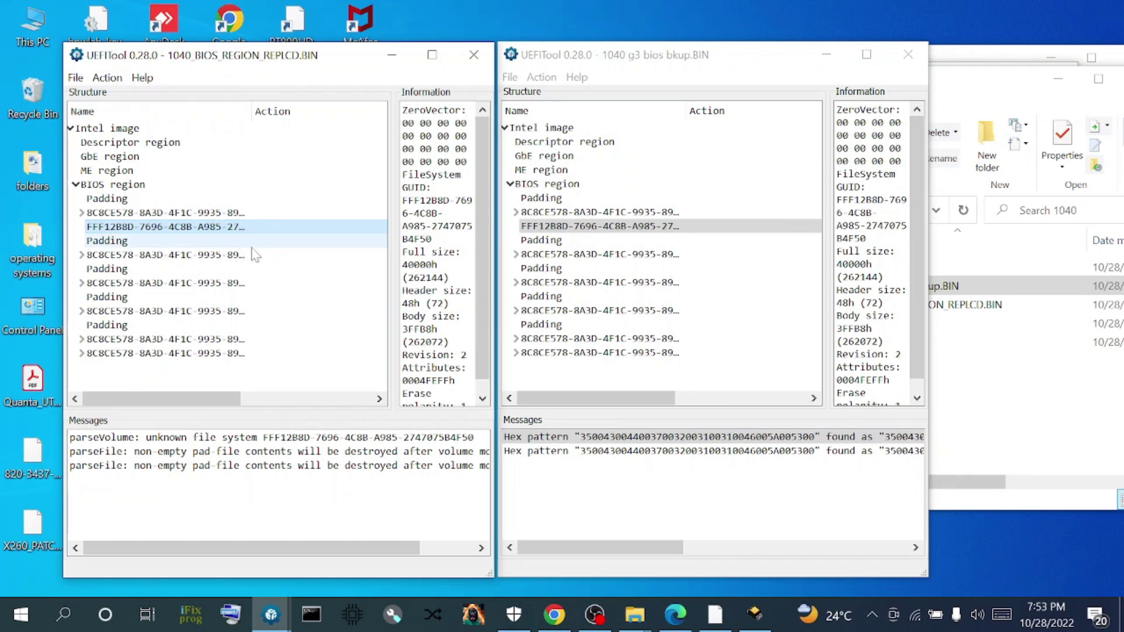
Step: Replace that FFF12B8D volume as is with PADDING.VOL
{"action": "right_click", "coordinate": [106, 229]}
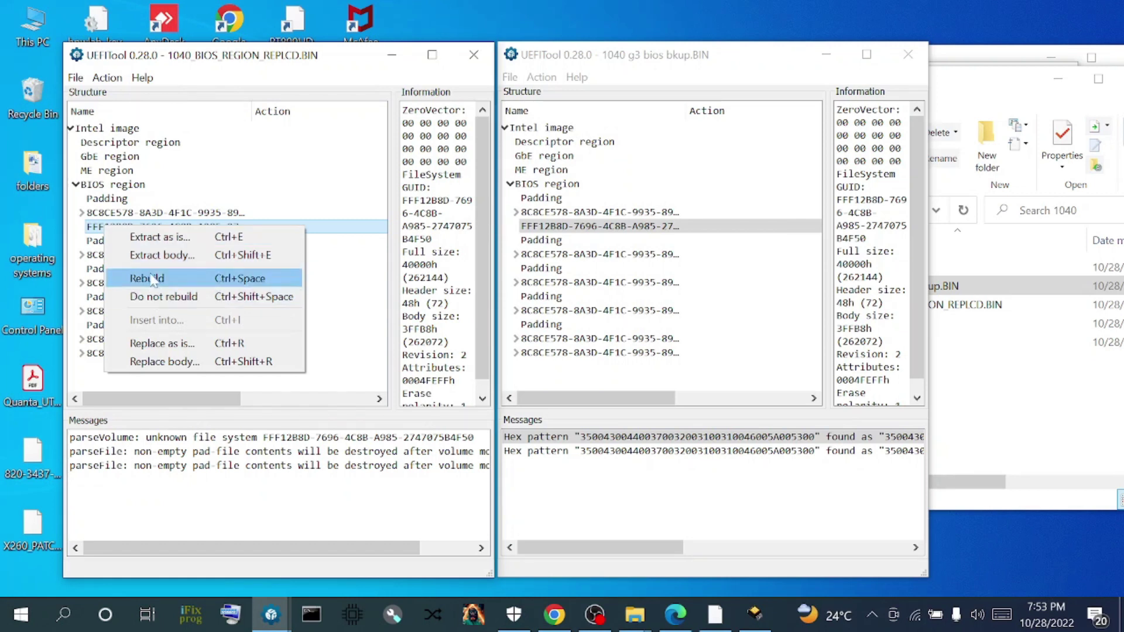
{"action": "left_click", "coordinate": [154, 345]}
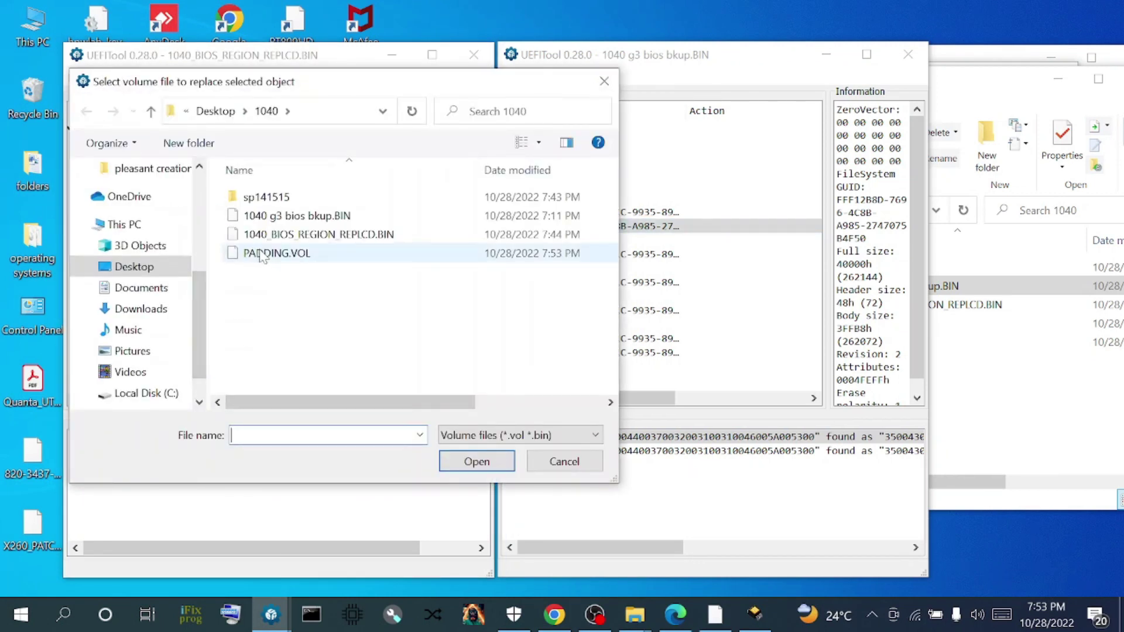
{"action": "left_click", "coordinate": [261, 255]}
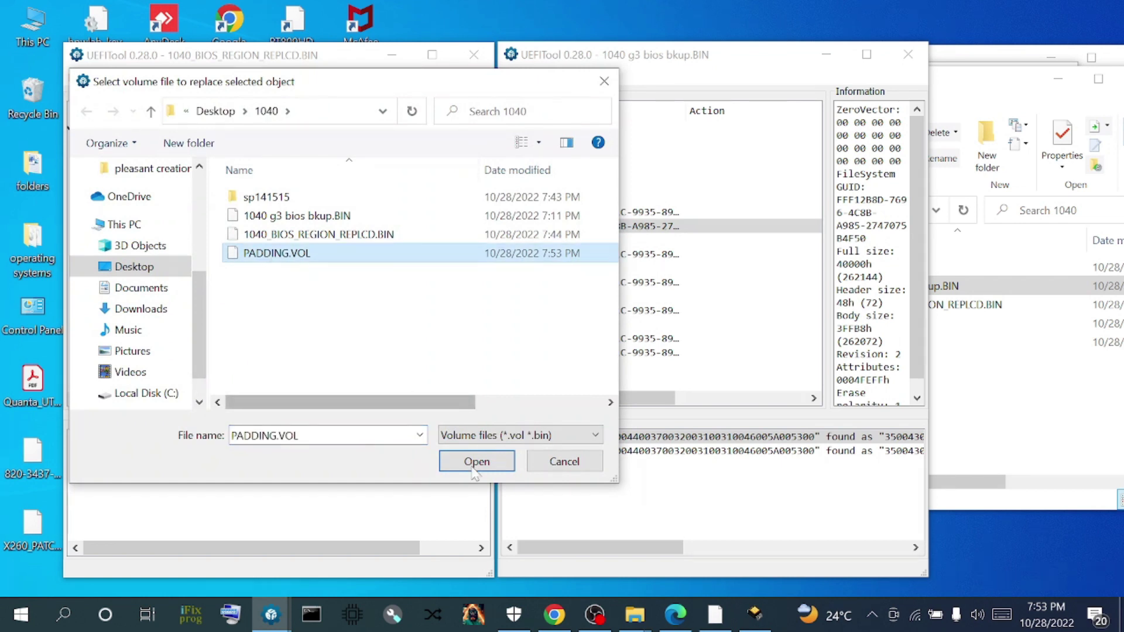
{"action": "left_click", "coordinate": [471, 469]}
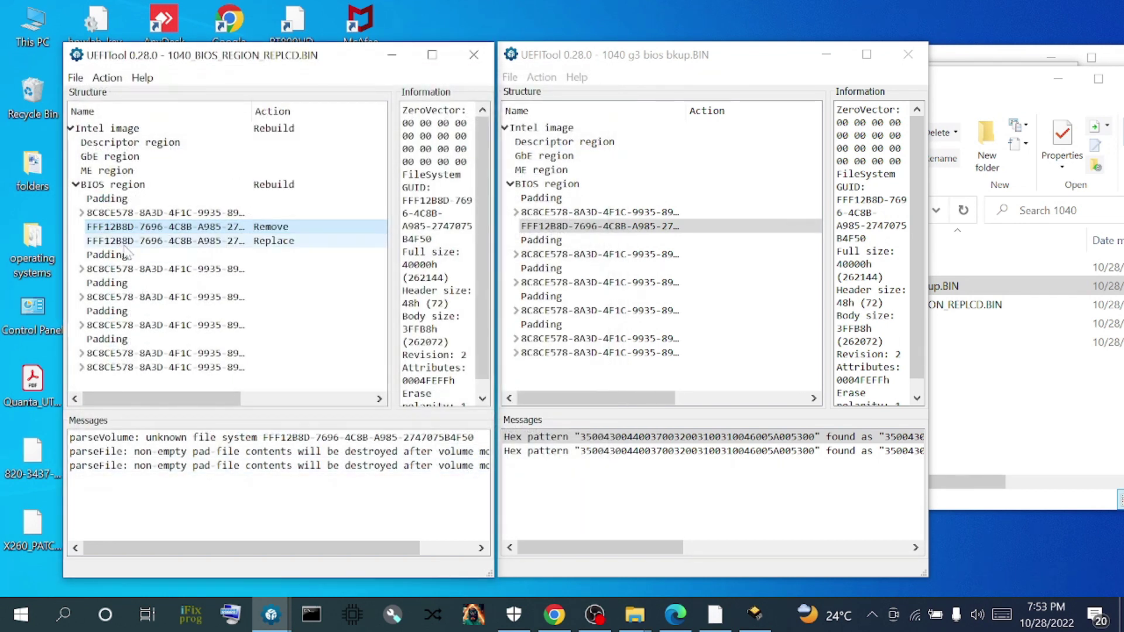
Step: Save the modified image as 1040_G3_DMI_INJECTED.BIN in the 1040 folder, declining to reopen it
{"action": "left_click", "coordinate": [77, 79]}
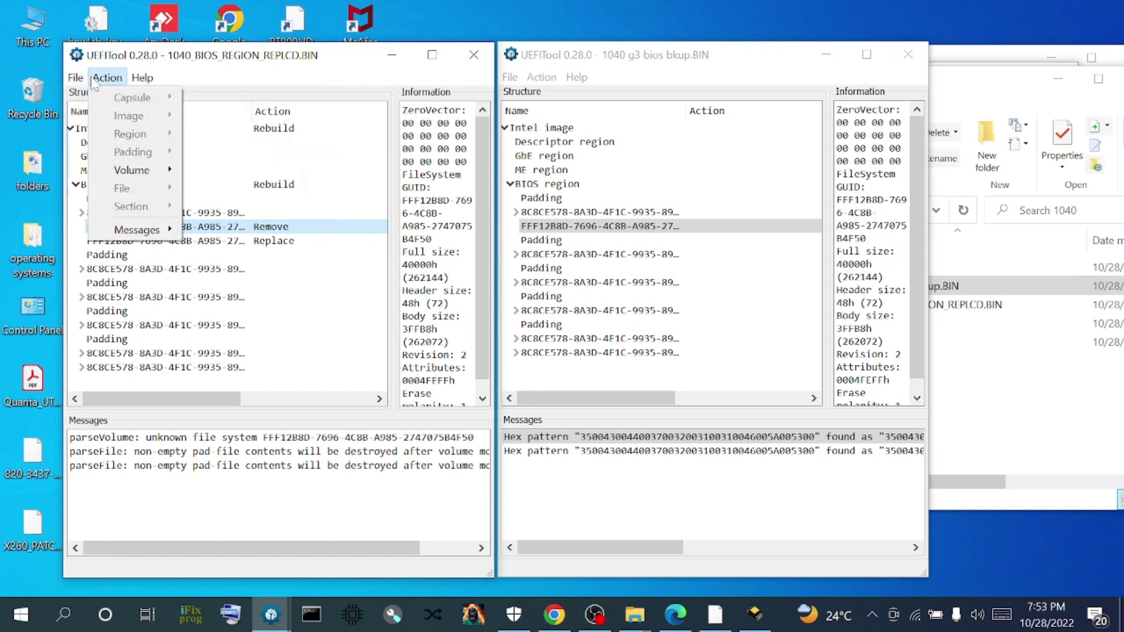
{"action": "left_click", "coordinate": [101, 137]}
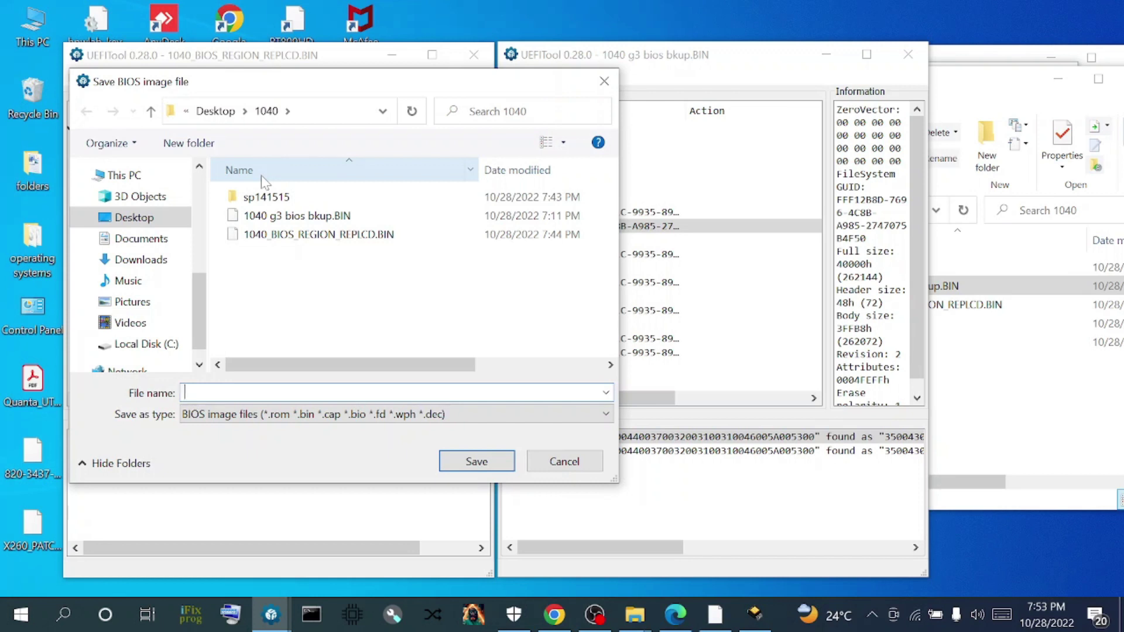
{"action": "type", "text": "1040"}
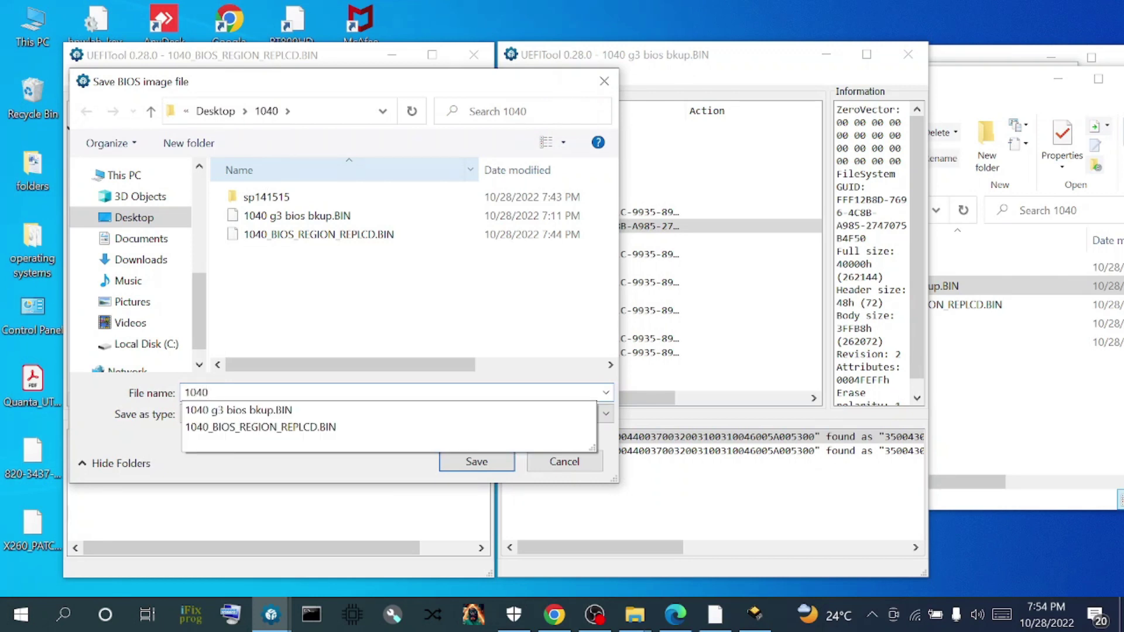
{"action": "type", "text": "_G"}
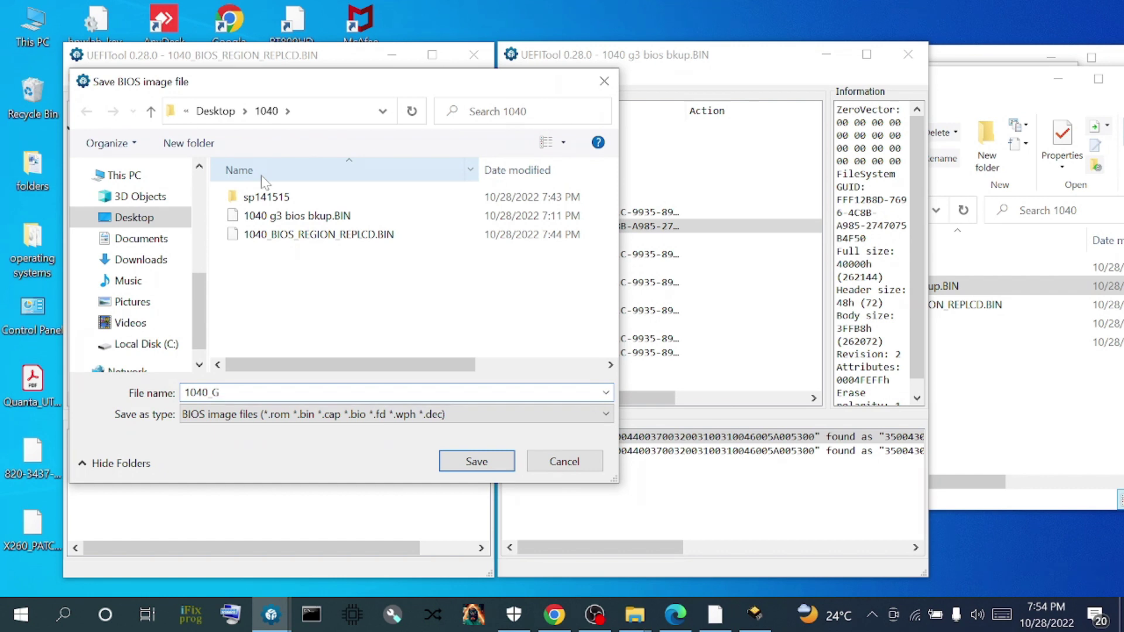
{"action": "type", "text": "3"}
{"action": "type", "text": "_DMI_INJECTED.BIN"}
{"action": "key", "text": "Return"}
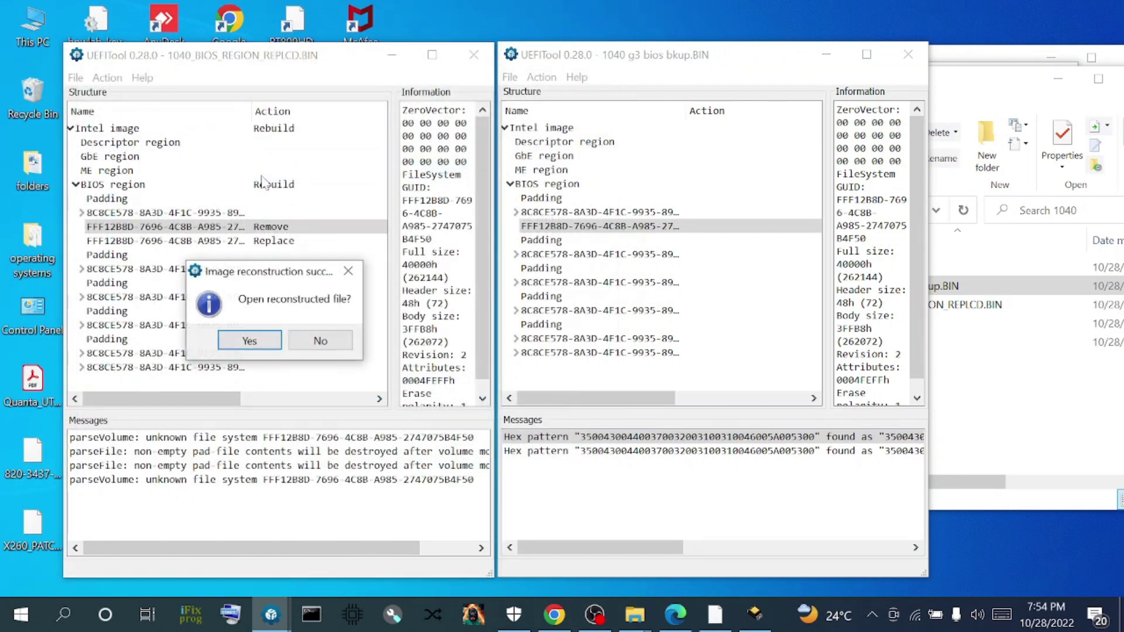
{"action": "left_click", "coordinate": [324, 341]}
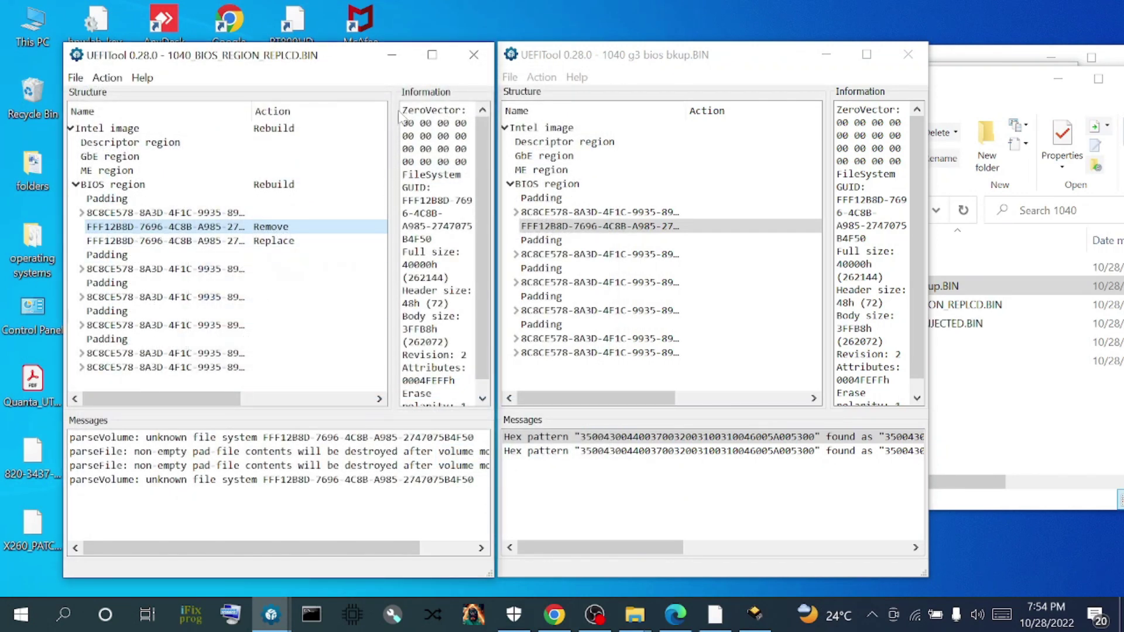
Step: Minimize both UEFITool windows, start LBE++'s file Open, and return to HxD's backup hex view
{"action": "left_click", "coordinate": [392, 55]}
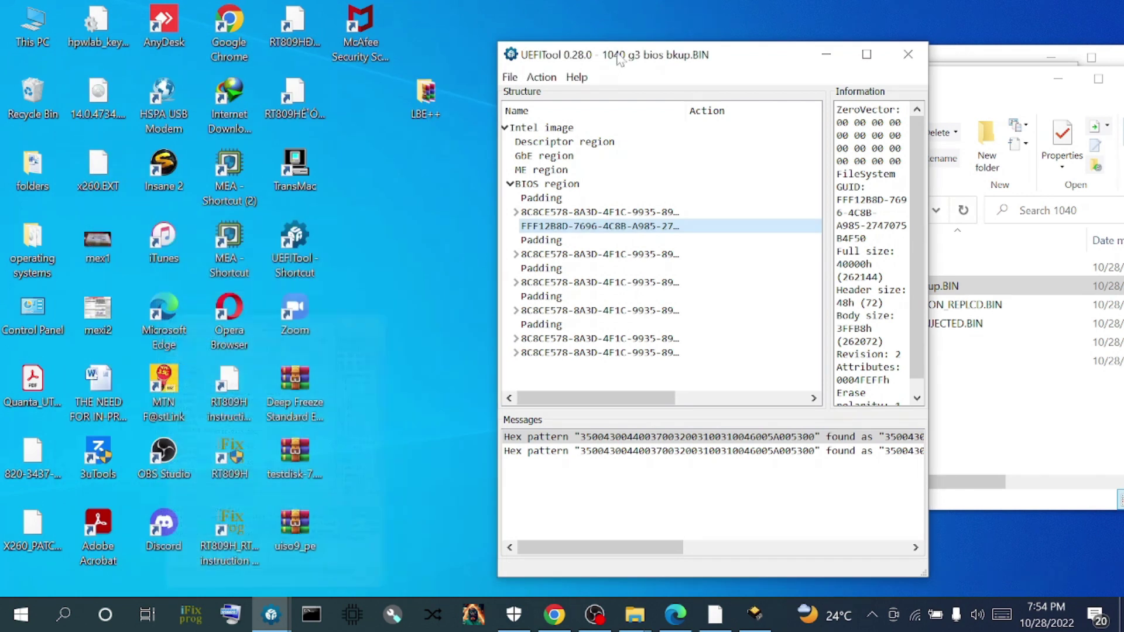
{"action": "left_click", "coordinate": [826, 54]}
{"action": "left_click", "coordinate": [755, 614]}
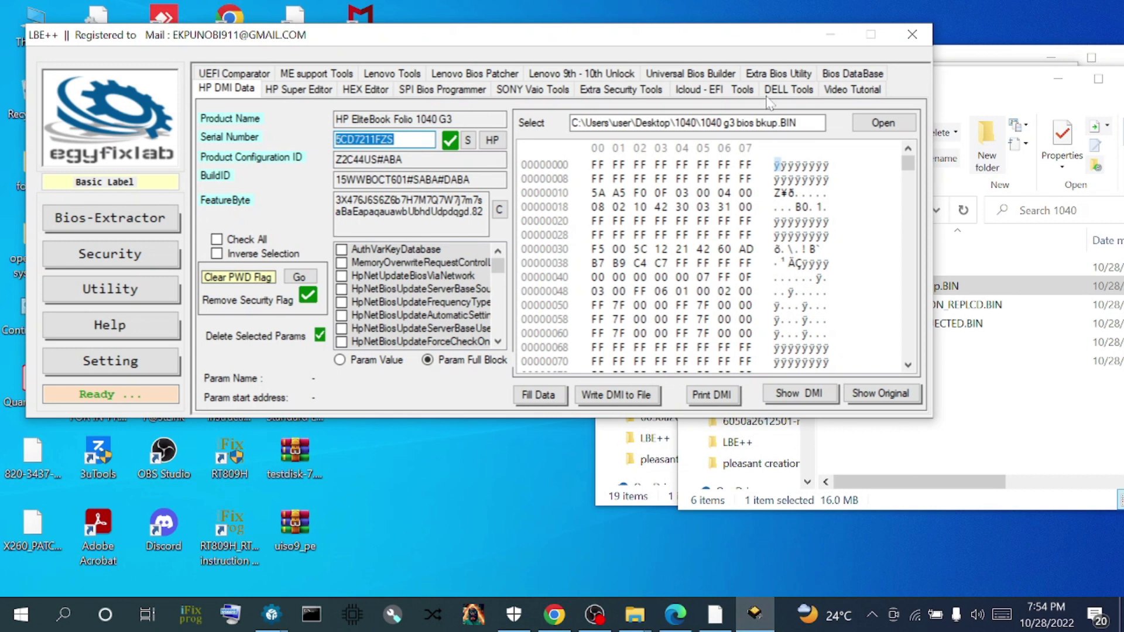
{"action": "left_click", "coordinate": [883, 122]}
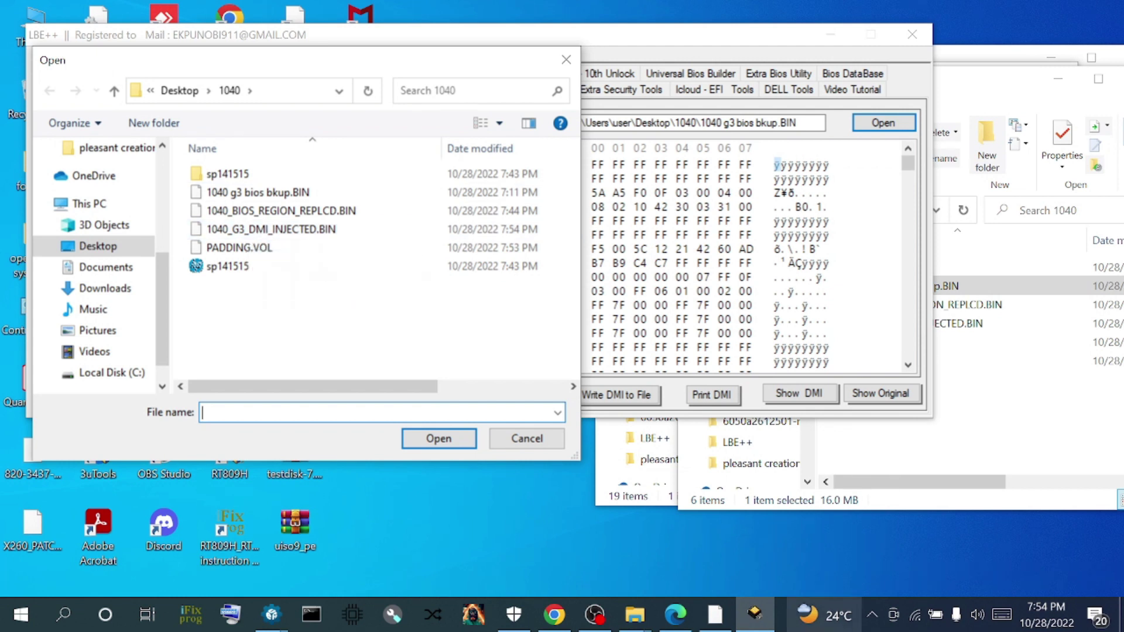
{"action": "left_click", "coordinate": [717, 615]}
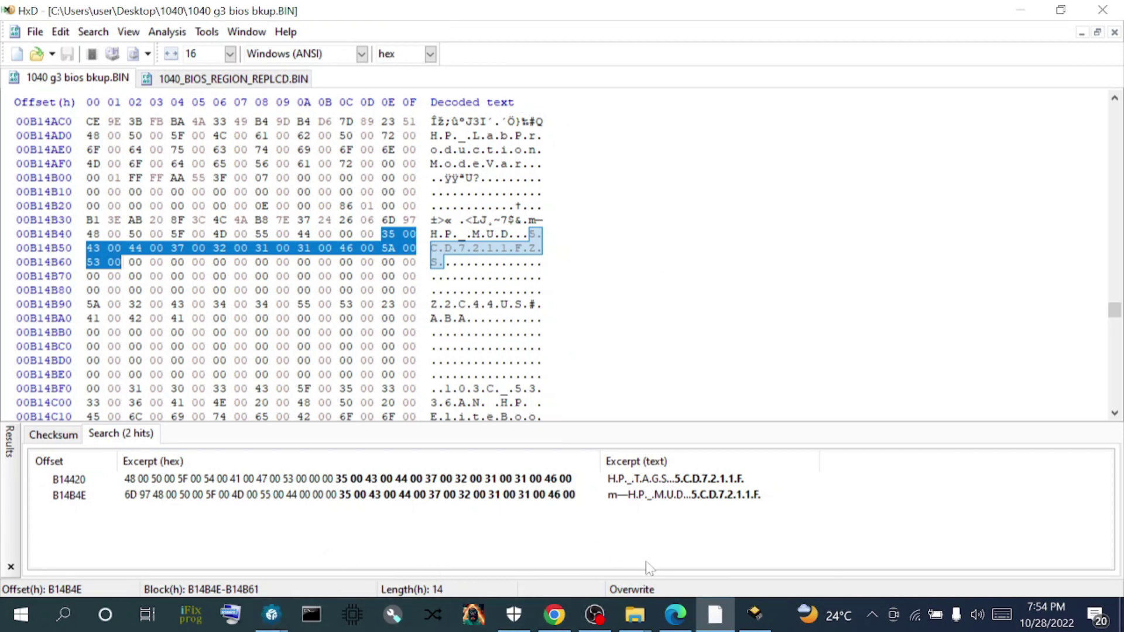
Step: Go to the 1040 folder in File Explorer and drag 1040_G3_DMI_INJECTED.BIN into HxD
{"action": "left_click", "coordinate": [635, 615]}
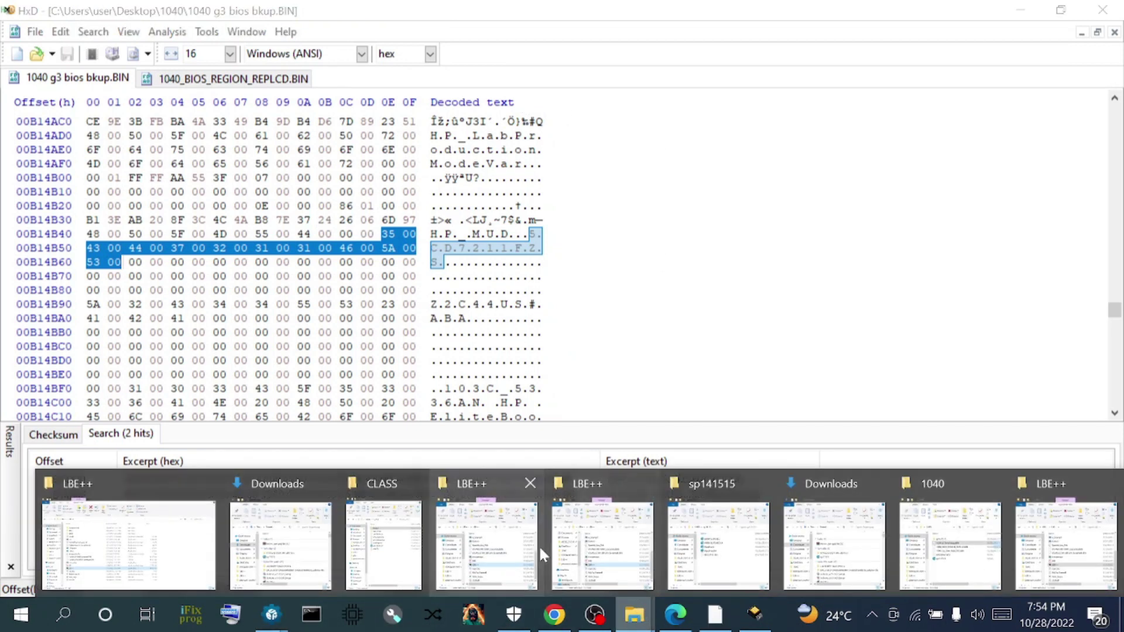
{"action": "left_click", "coordinate": [1031, 534]}
{"action": "left_click", "coordinate": [635, 615]}
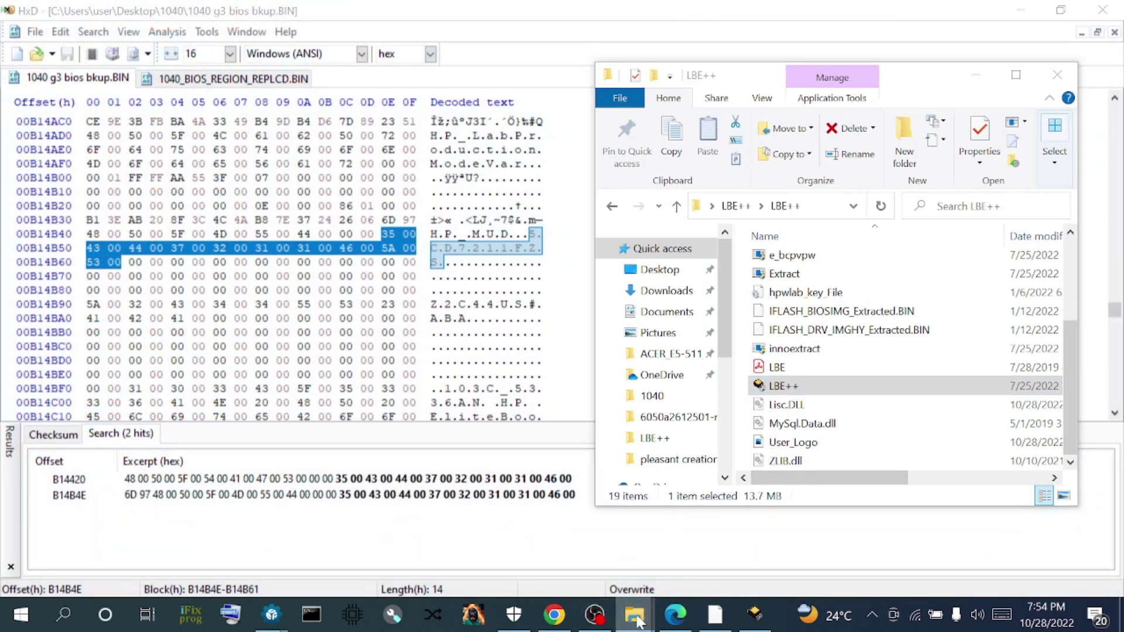
{"action": "left_click", "coordinate": [734, 515]}
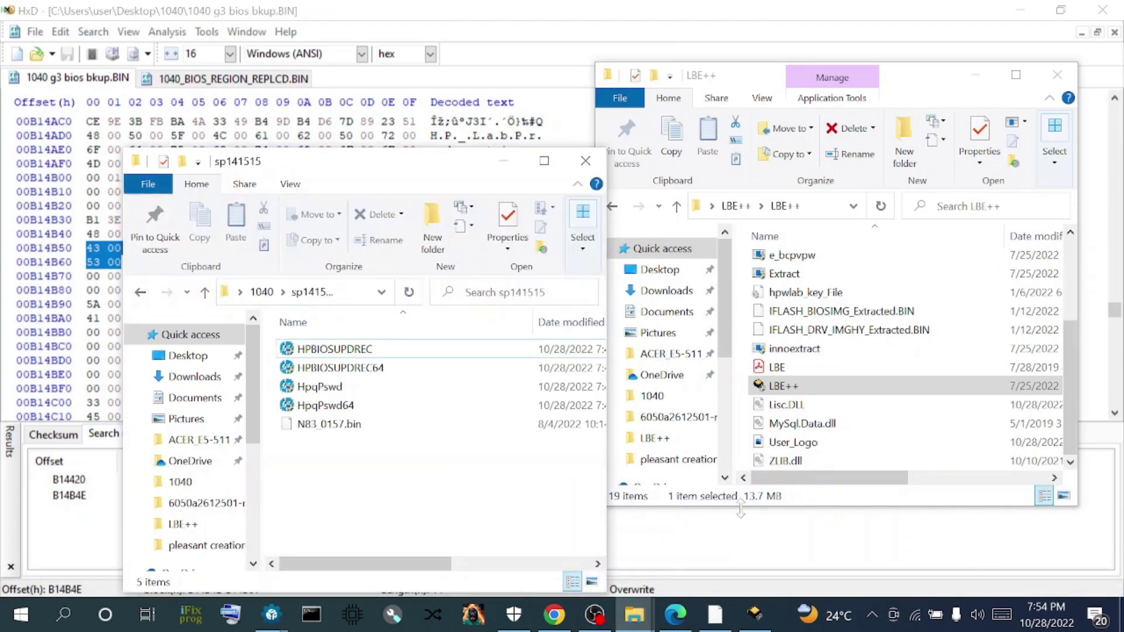
{"action": "left_click", "coordinate": [140, 292]}
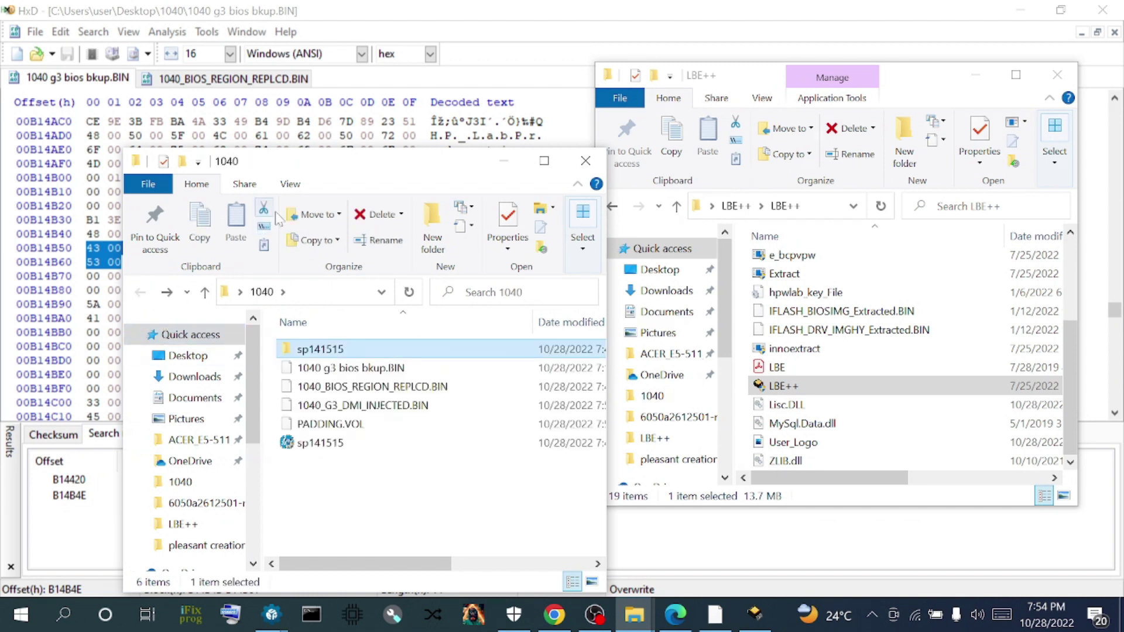
{"action": "left_click_drag", "start_coordinate": [366, 165], "coordinate": [720, 163]}
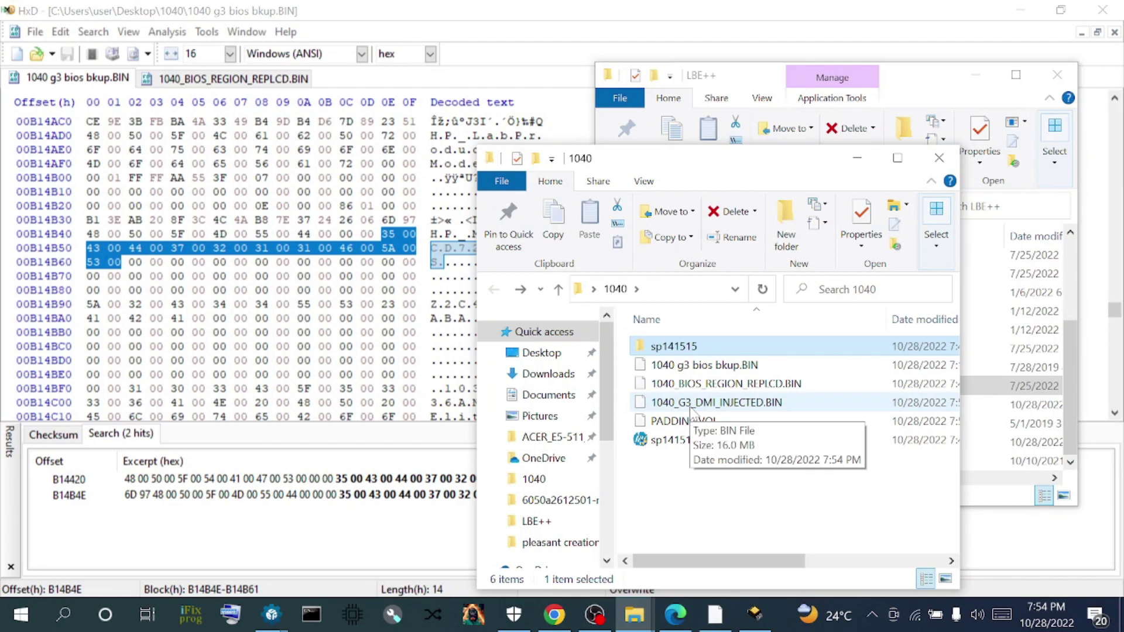
{"action": "left_click_drag", "start_coordinate": [690, 410], "coordinate": [592, 51]}
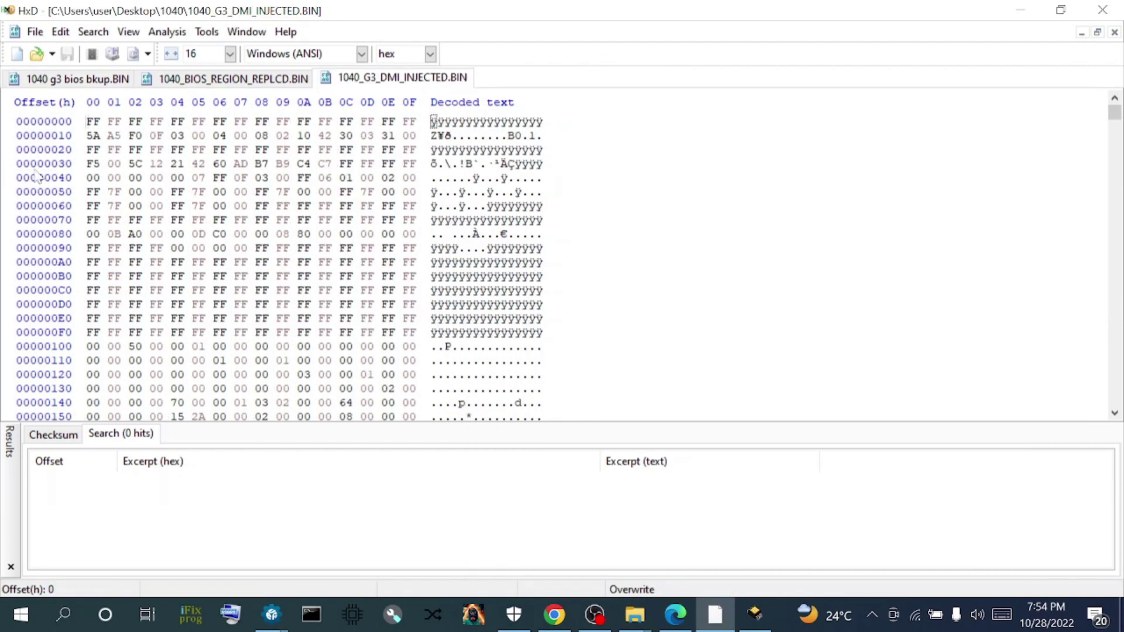
Step: Search all for the serial as Unicode text, finding two hits at B14420 and B14B4E
{"action": "left_click", "coordinate": [93, 31]}
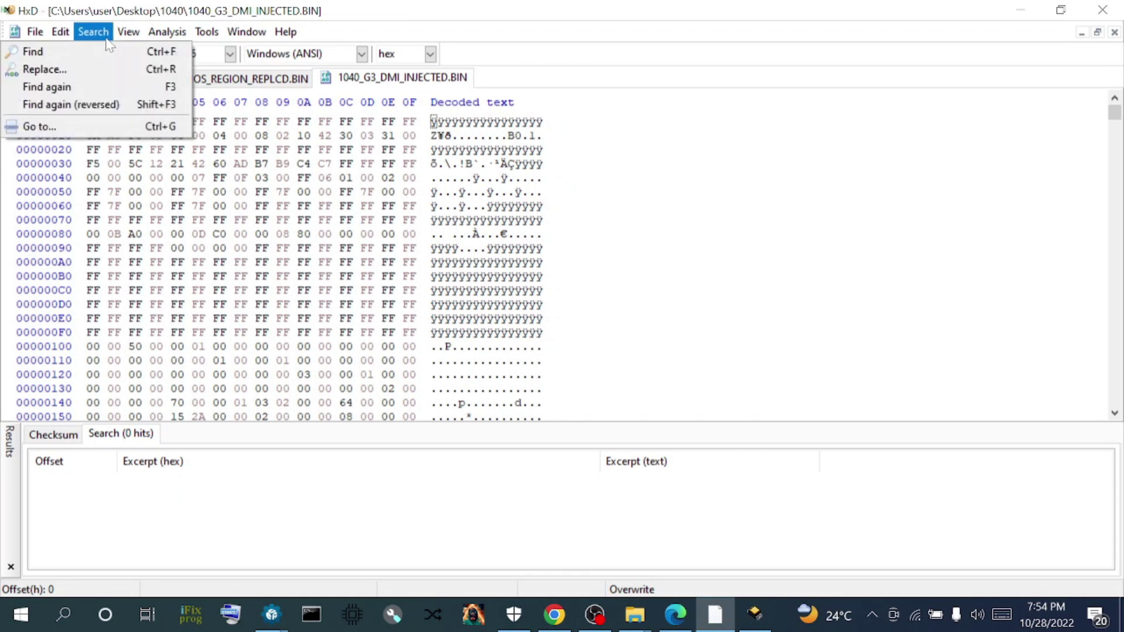
{"action": "left_click", "coordinate": [82, 58]}
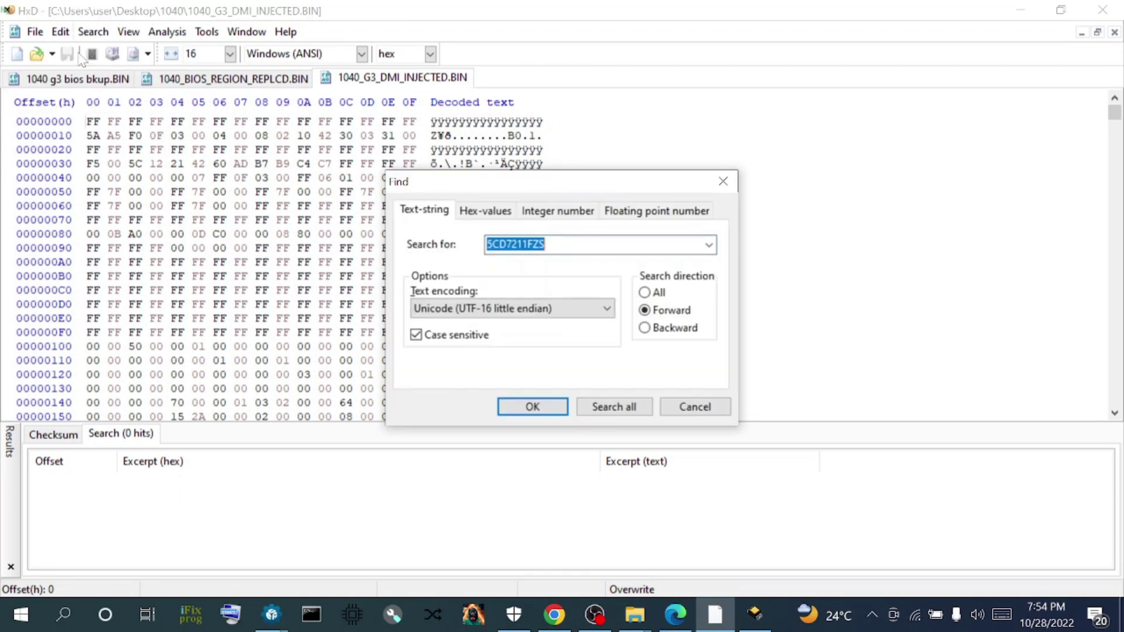
{"action": "left_click", "coordinate": [618, 410]}
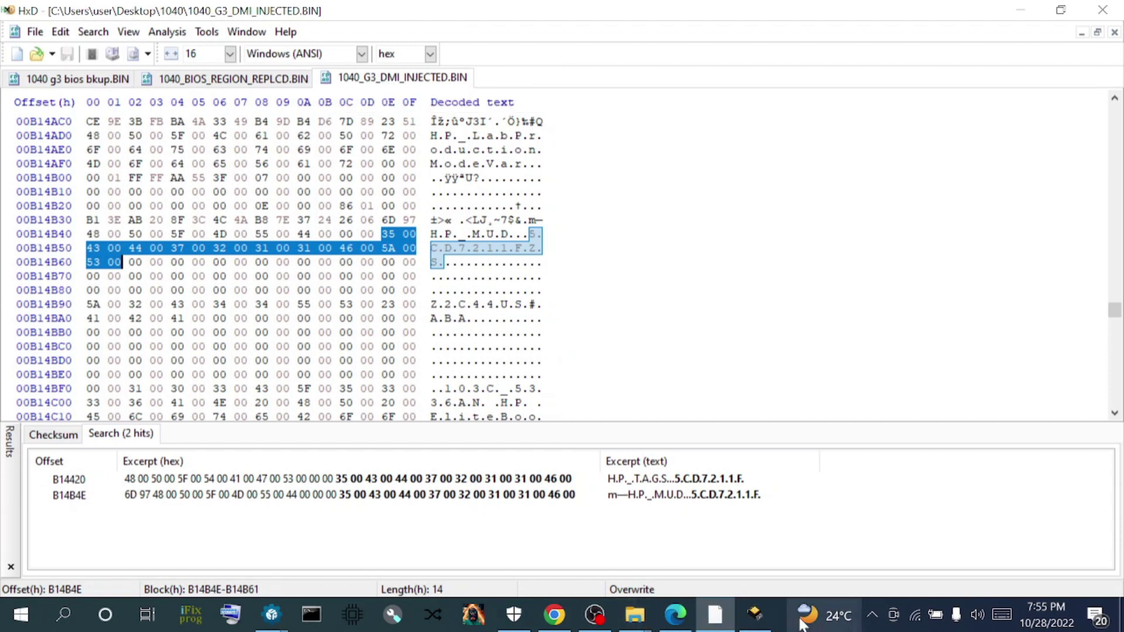
{"action": "left_click", "coordinate": [754, 614]}
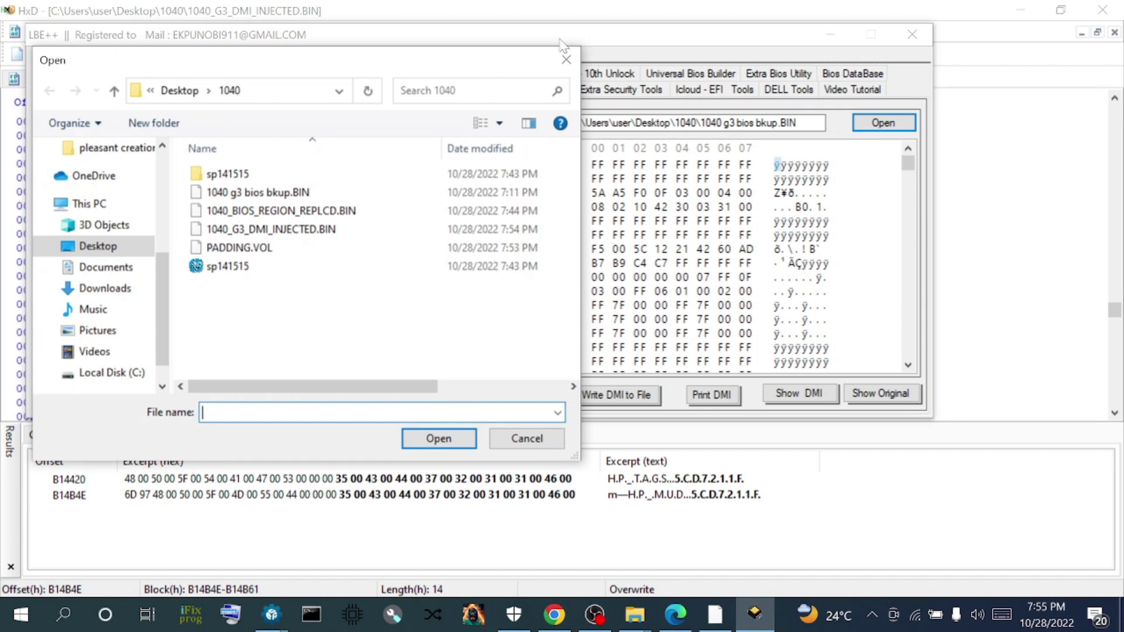
Step: Load 1040_G3_DMI_INJECTED.BIN in LBE++, showing HP EliteBook Folio 1040 G3 with serial intact
{"action": "double_click", "coordinate": [245, 230]}
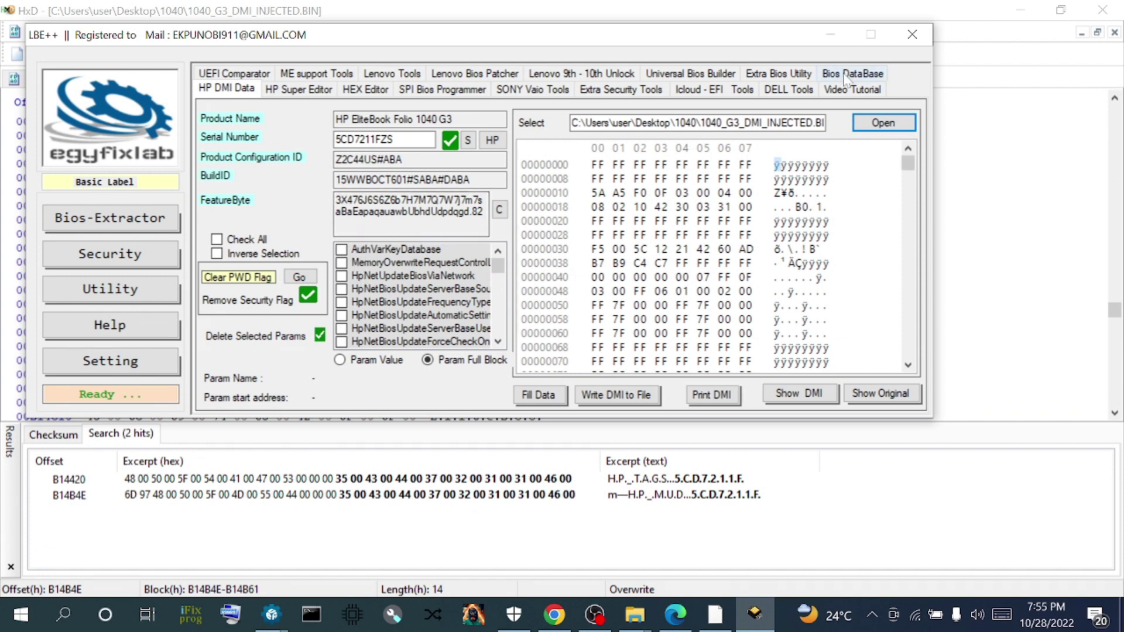
{"action": "left_click", "coordinate": [761, 624]}
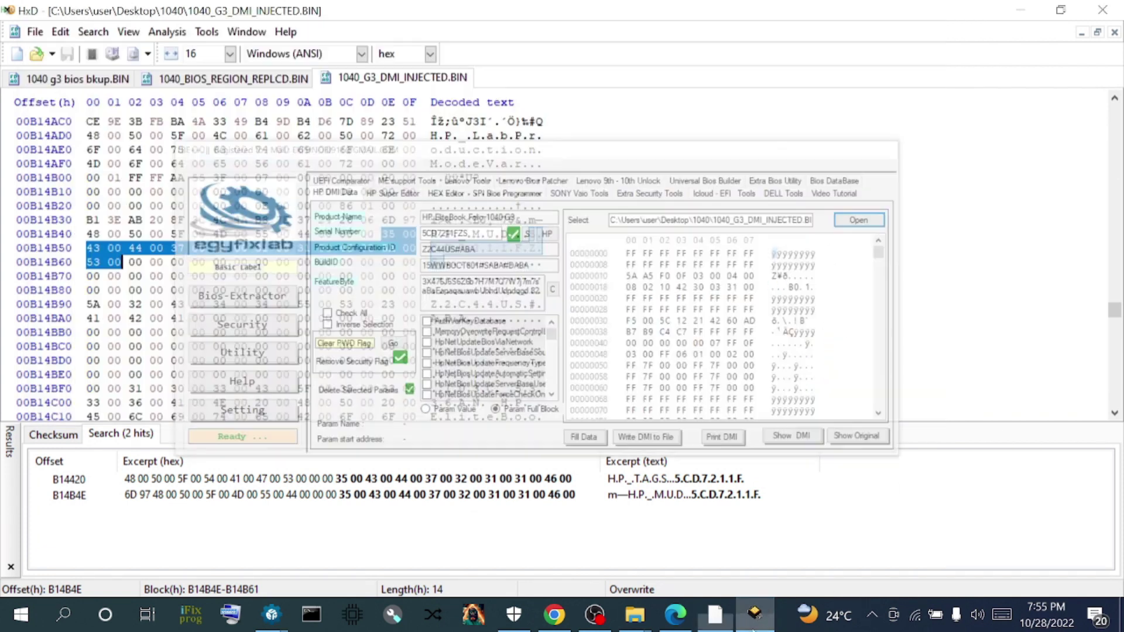
{"action": "left_click", "coordinate": [592, 618]}
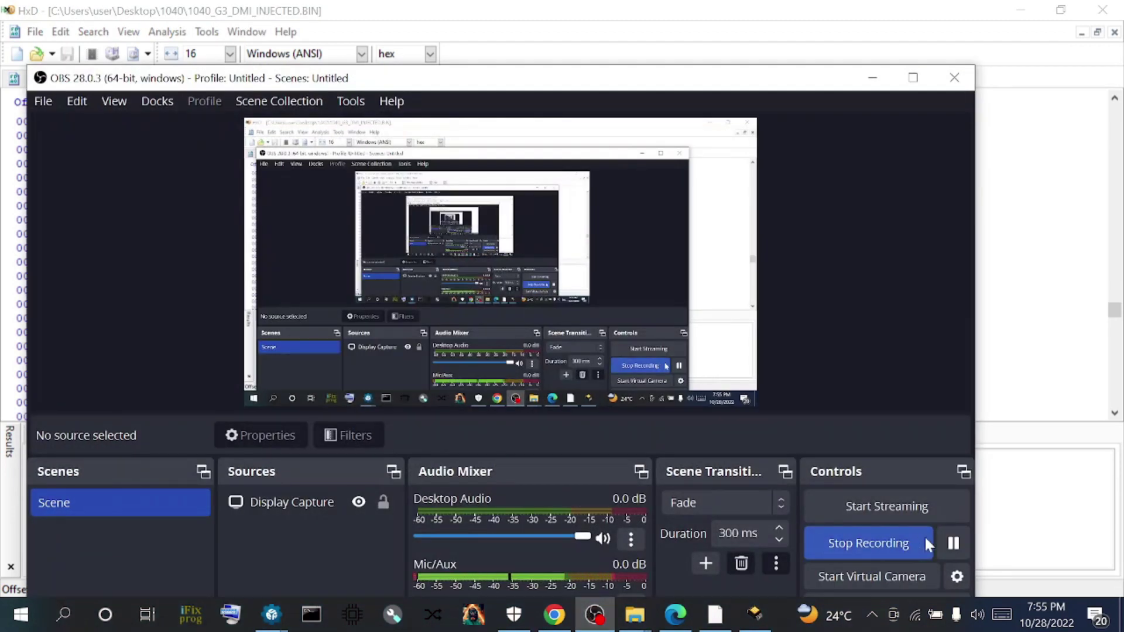